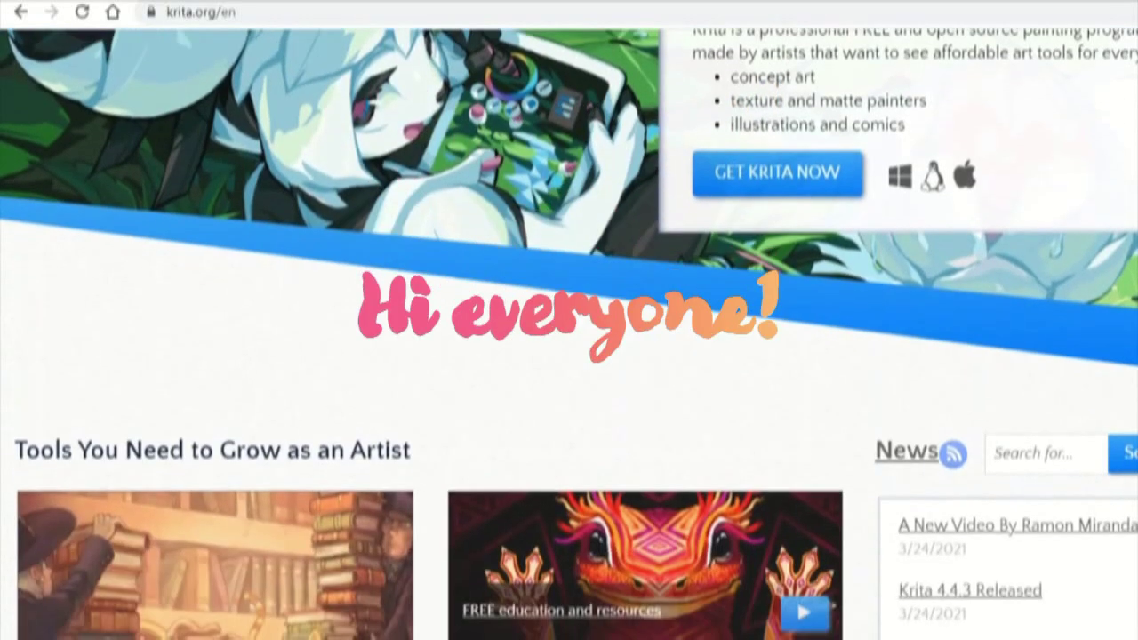
Browse the Krita homepage and its Features highlights page down to the free download section.
scroll(569, 356, down, 2)
scroll(569, 355, down, 5)
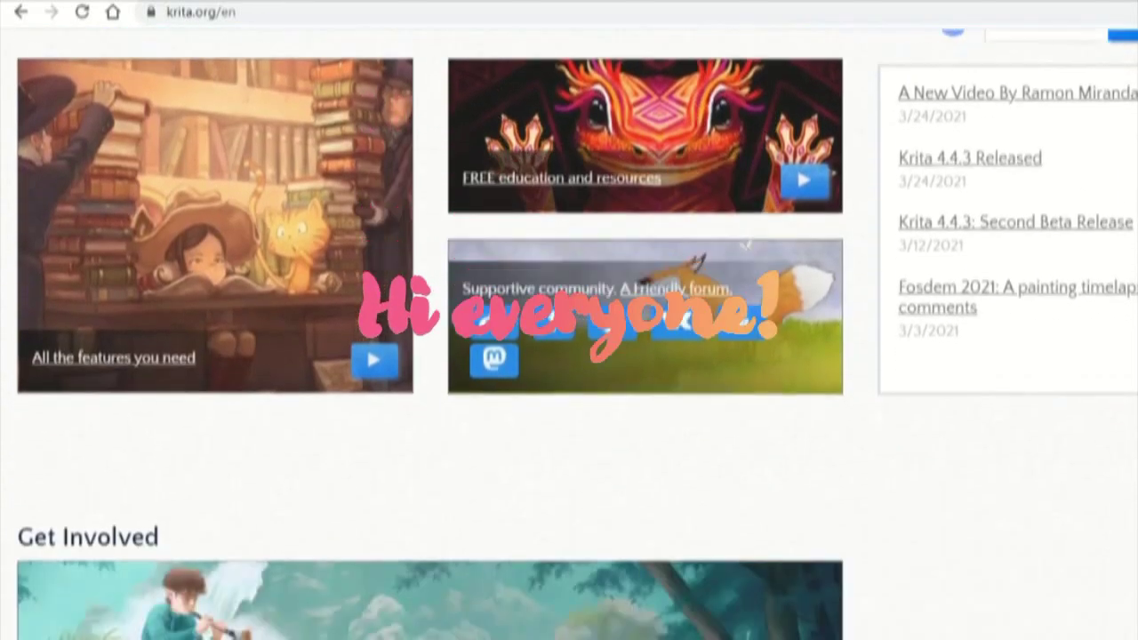
scroll(569, 355, down, 3)
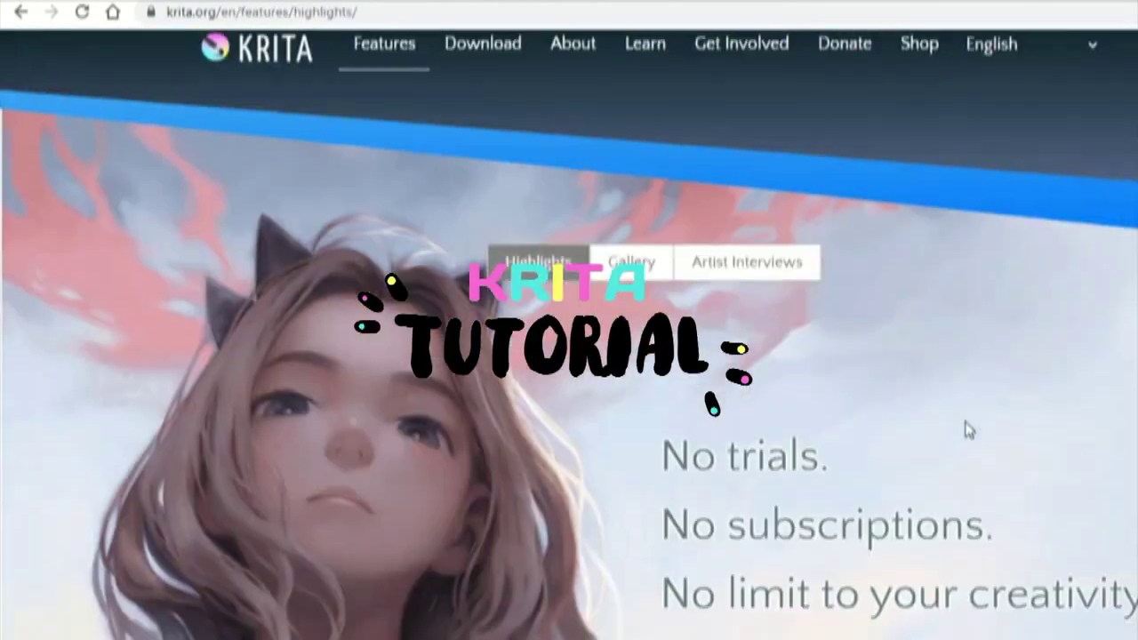
scroll(967, 429, down, 3)
scroll(967, 429, down, 10)
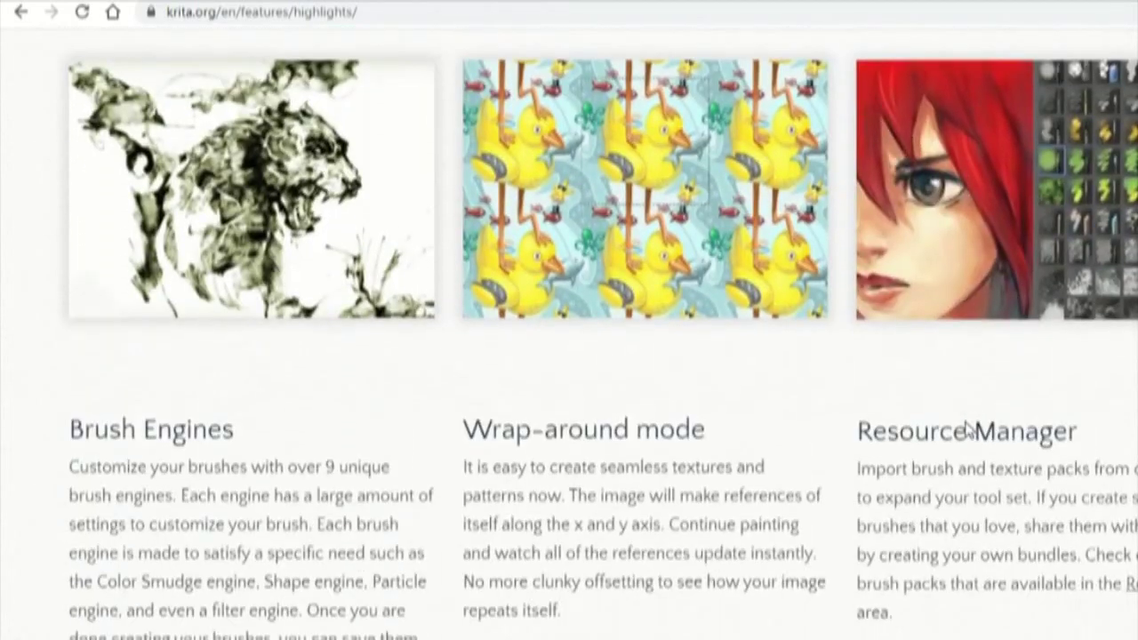
scroll(966, 423, down, 11)
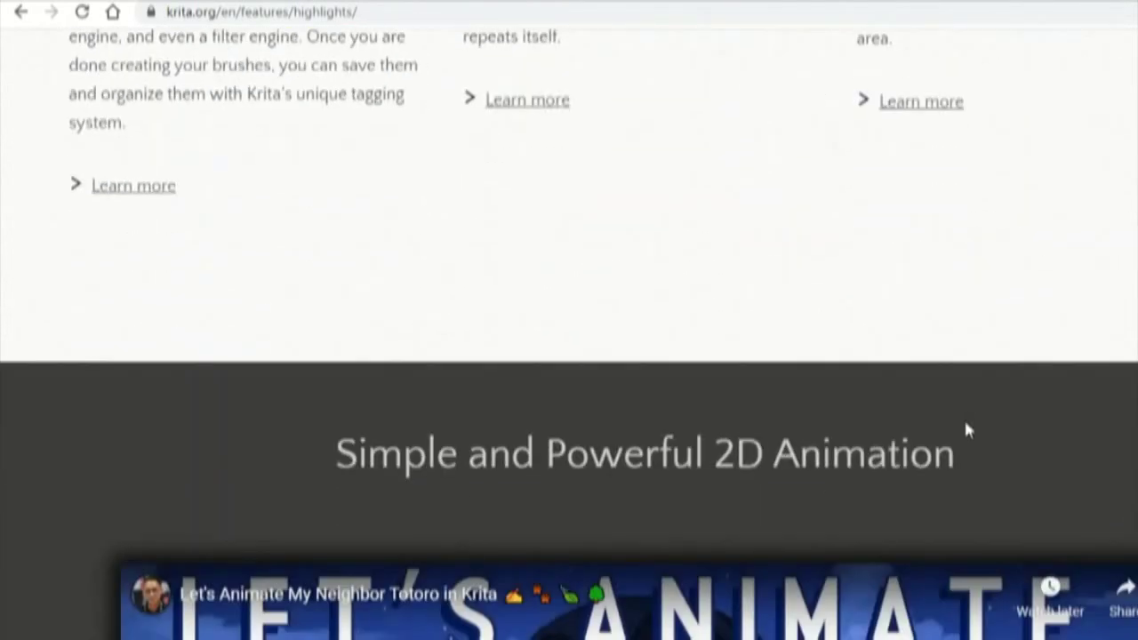
scroll(967, 429, down, 15)
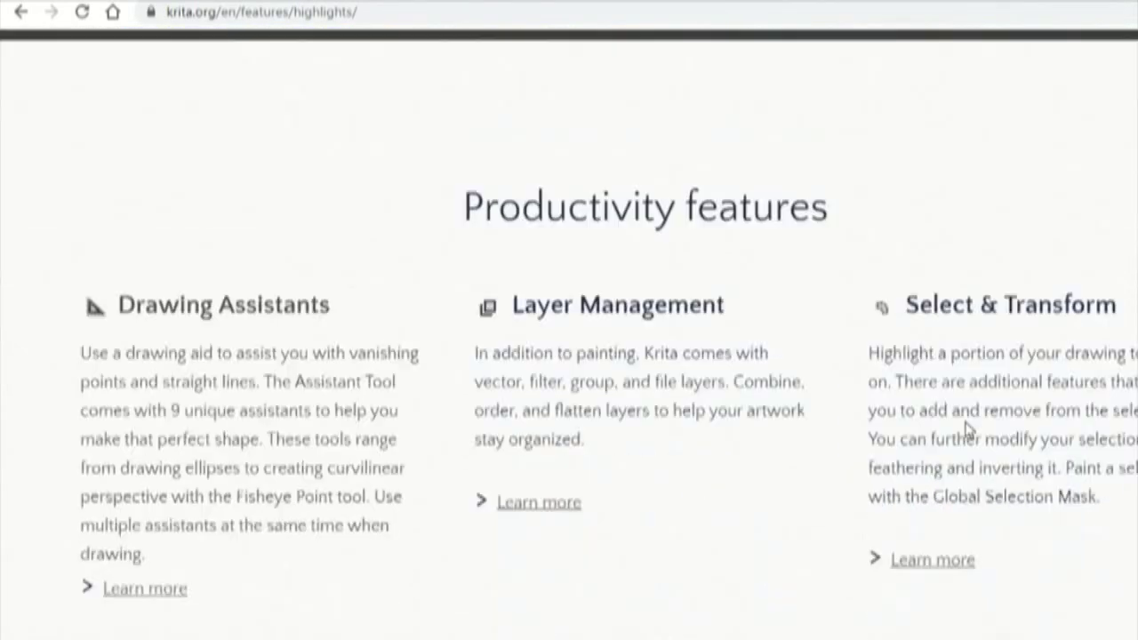
scroll(967, 431, down, 4)
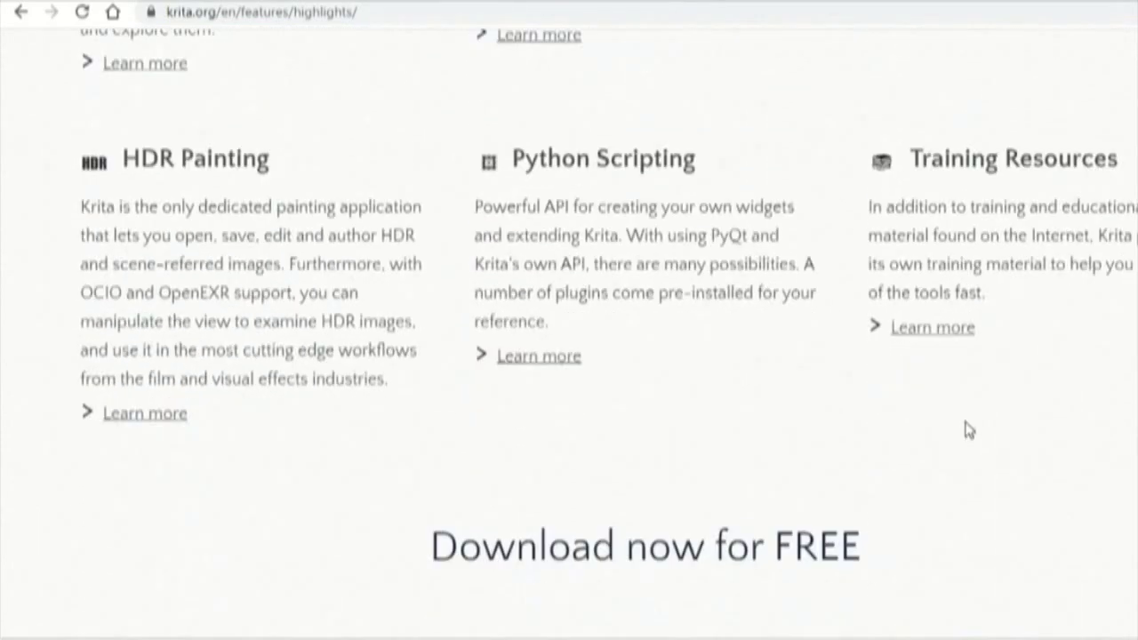
scroll(569, 344, down, 6)
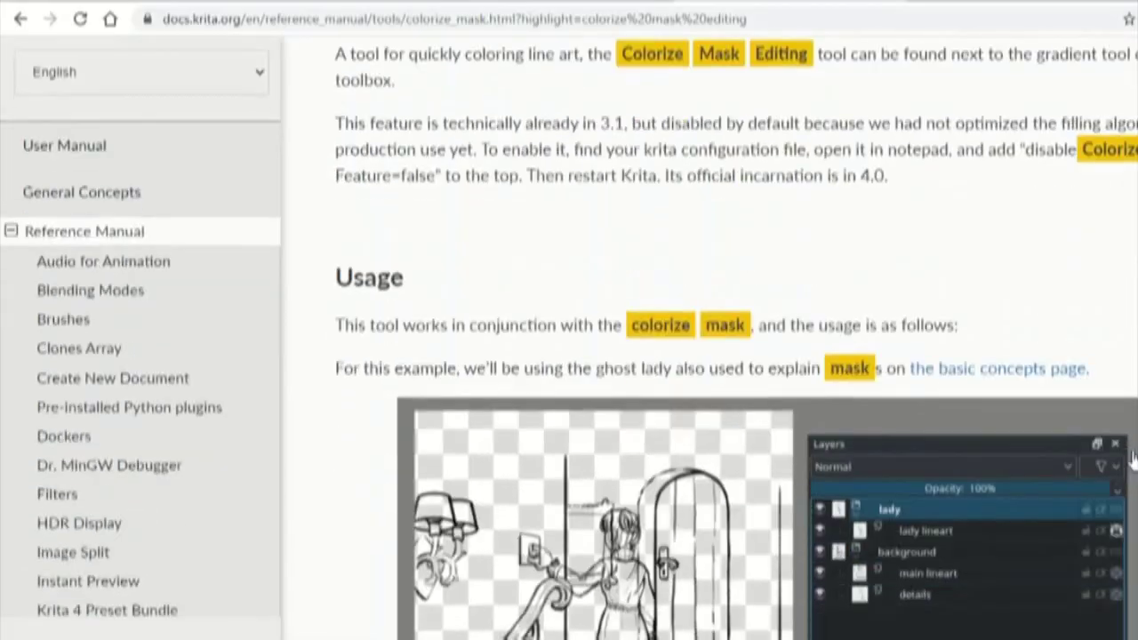
Read through the Colorize Mask reference manual page, covering its Usage and Tool Options sections.
scroll(1133, 457, down, 10)
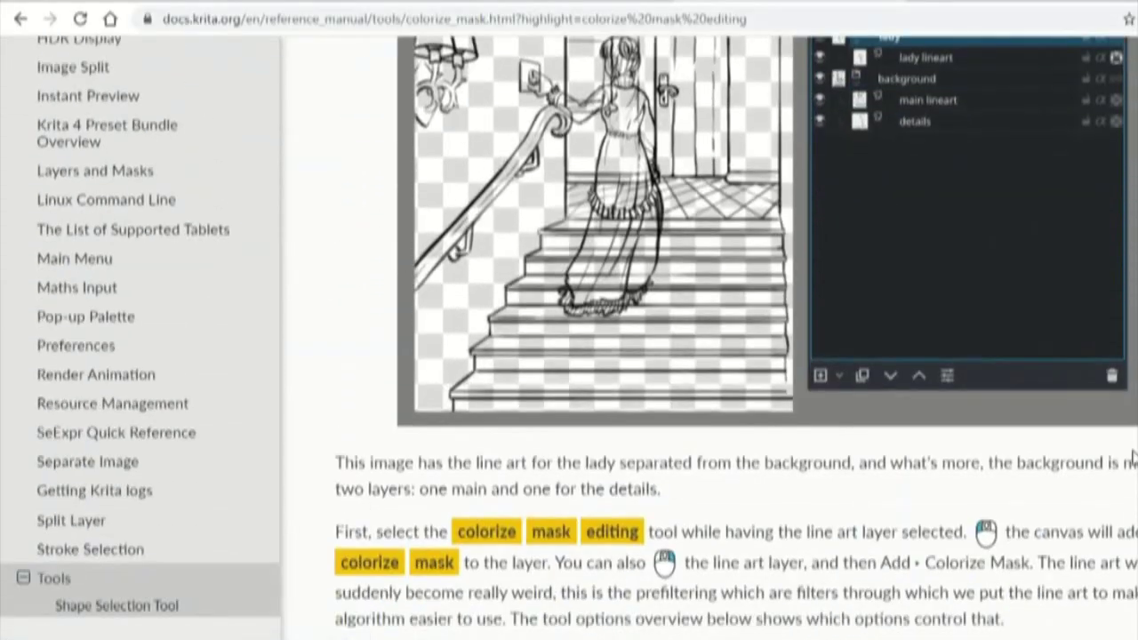
scroll(1133, 457, down, 15)
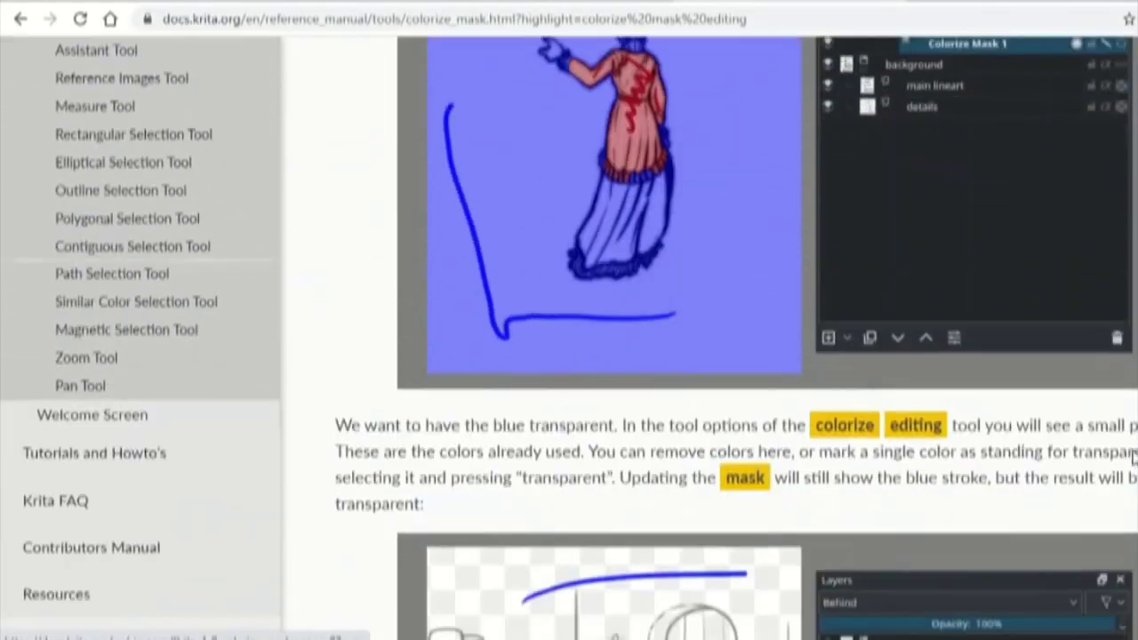
scroll(1134, 457, down, 15)
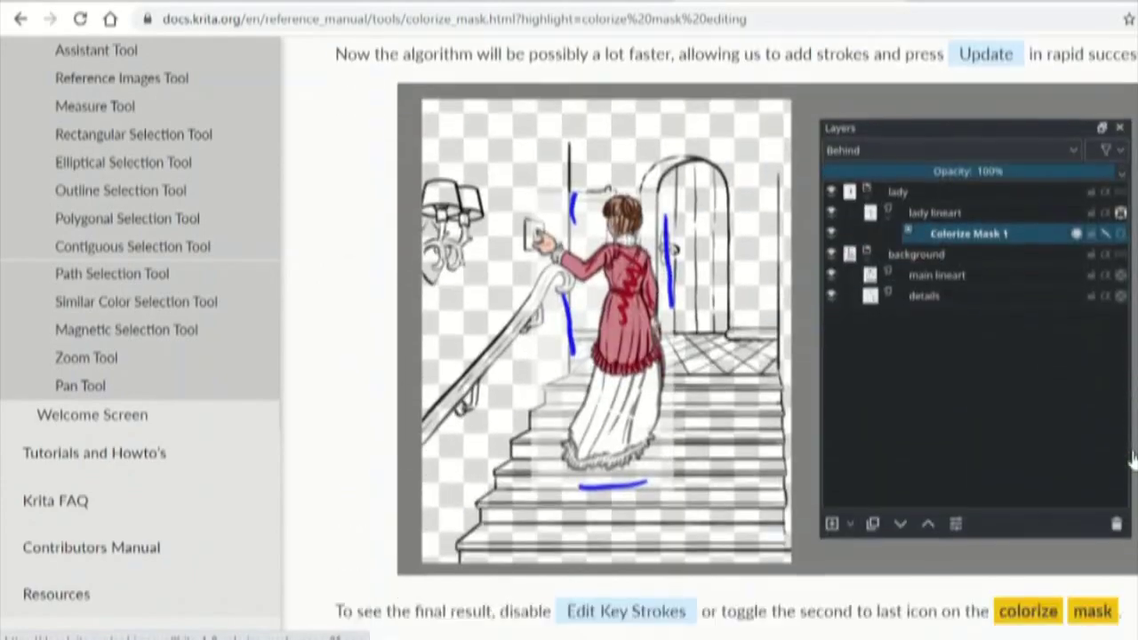
scroll(1134, 457, down, 15)
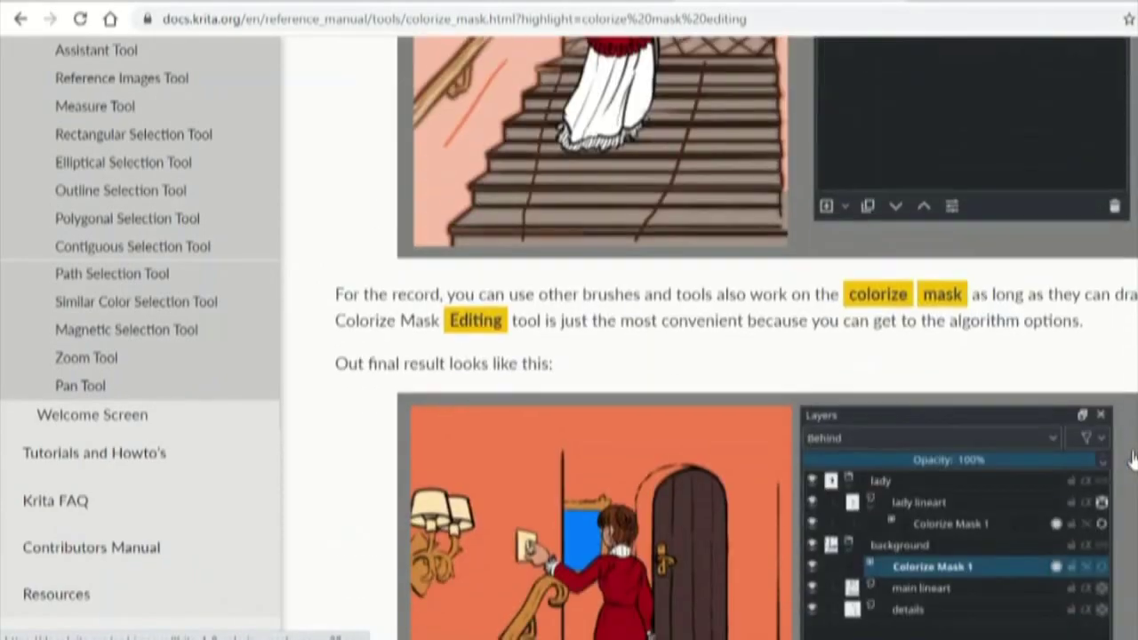
scroll(1134, 457, down, 15)
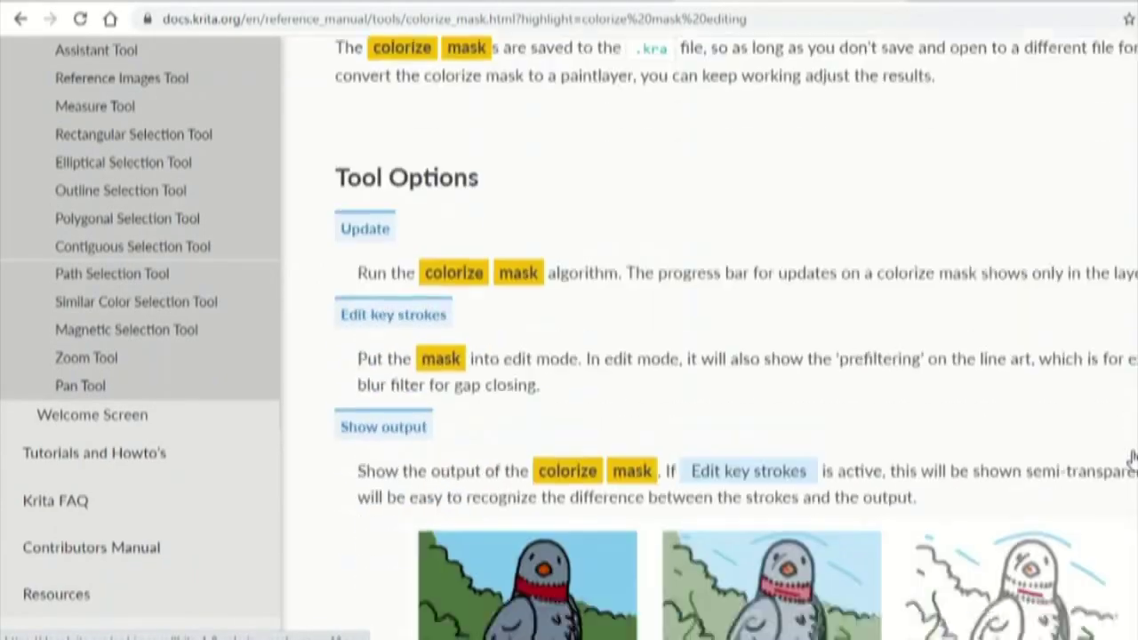
scroll(1133, 457, down, 2)
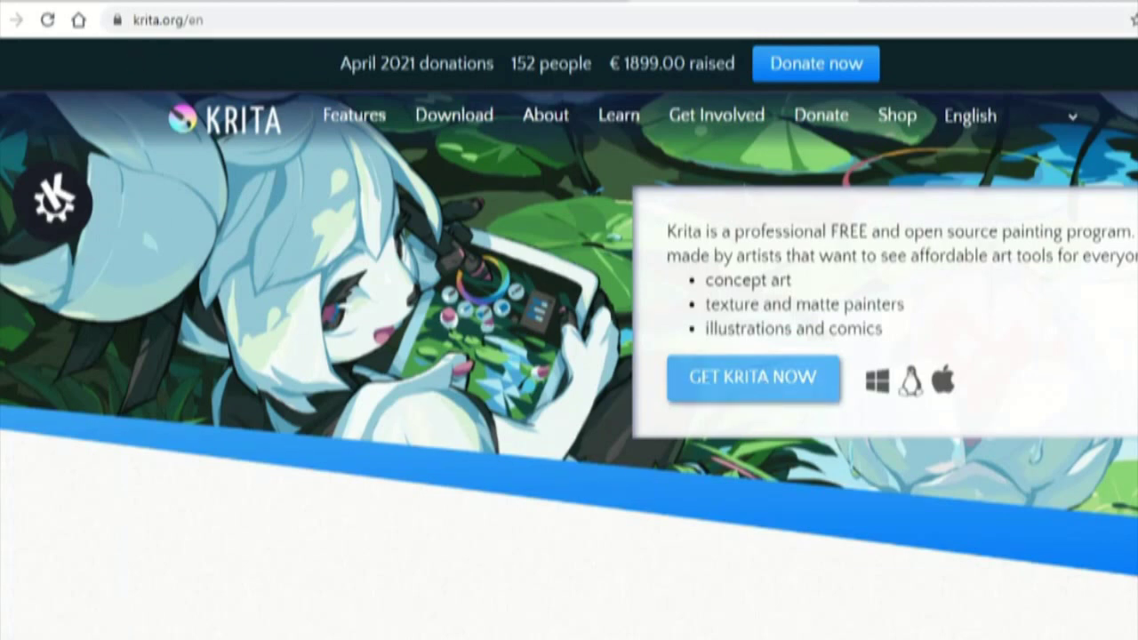
Open the Krita download page, show all download versions, and download the Windows Installer 64-bit.
click(765, 384)
click(358, 391)
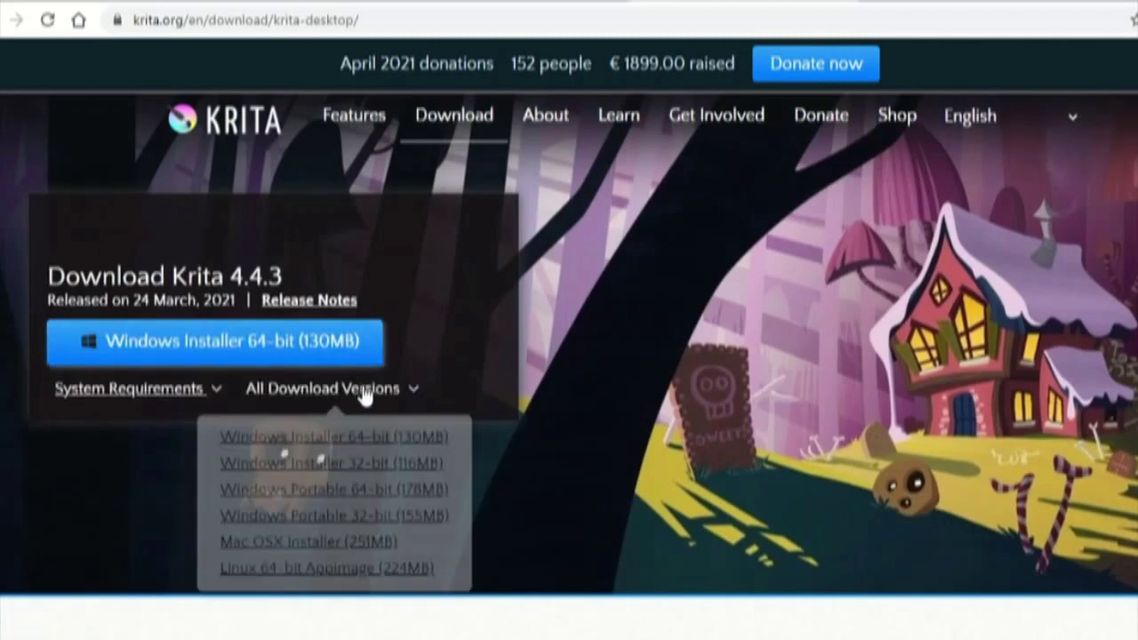
click(341, 344)
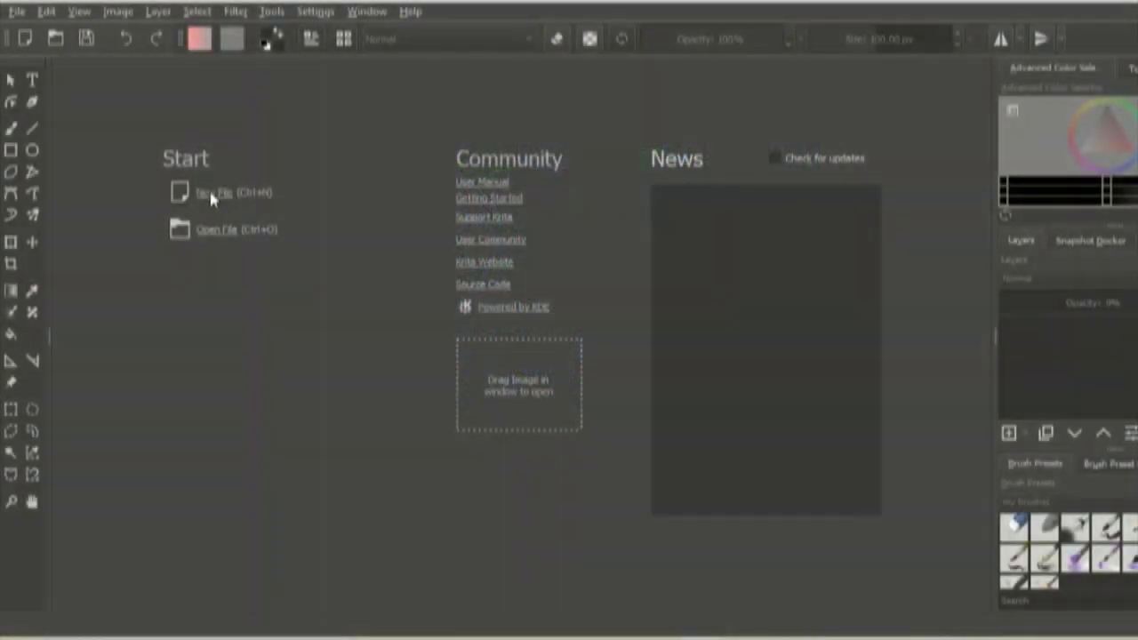
Start a new document in Krita and examine its content settings and background color chooser.
click(214, 193)
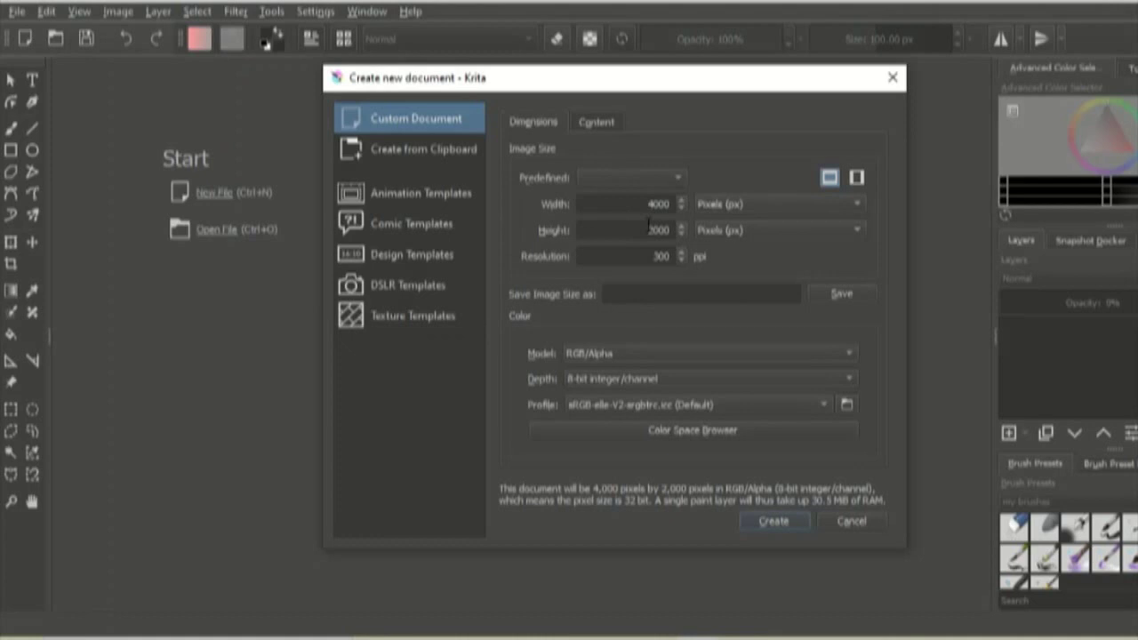
click(607, 122)
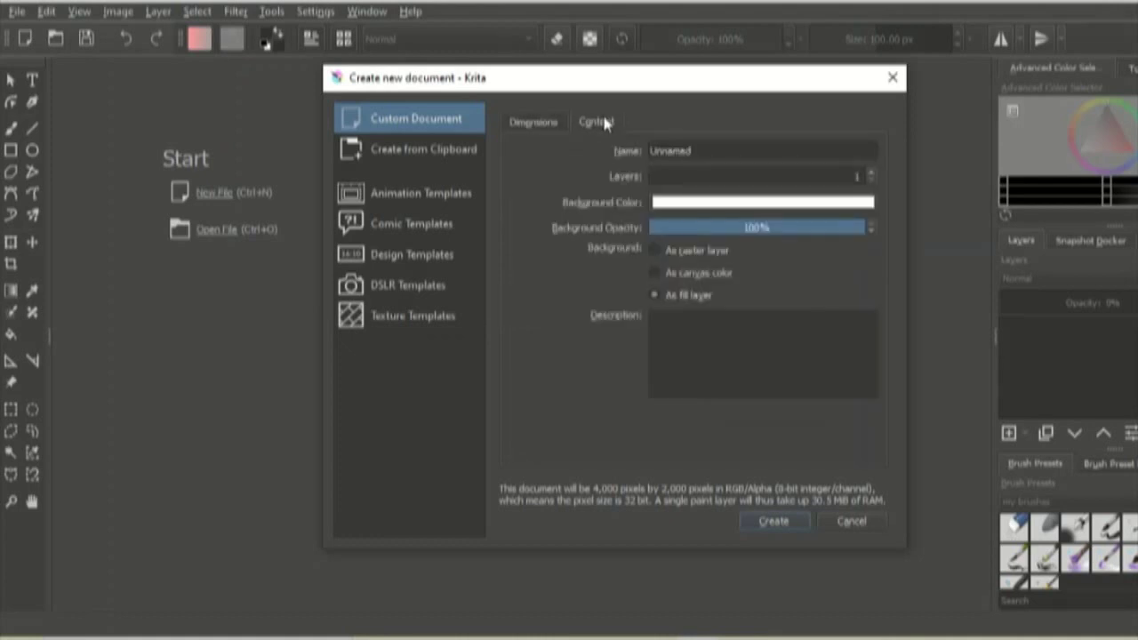
click(680, 203)
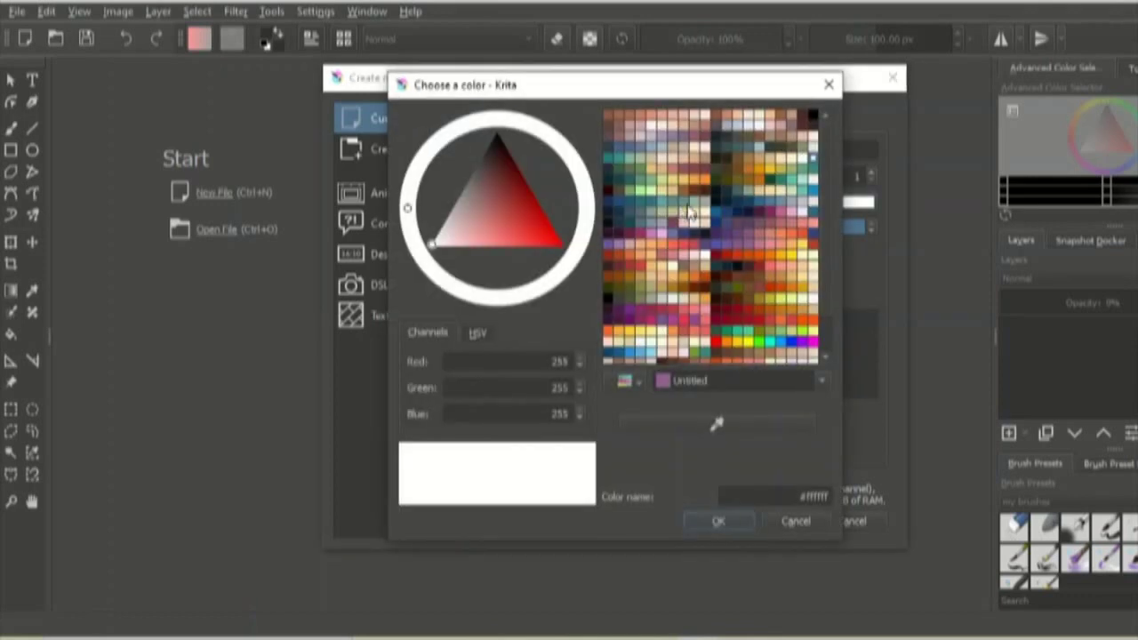
click(828, 86)
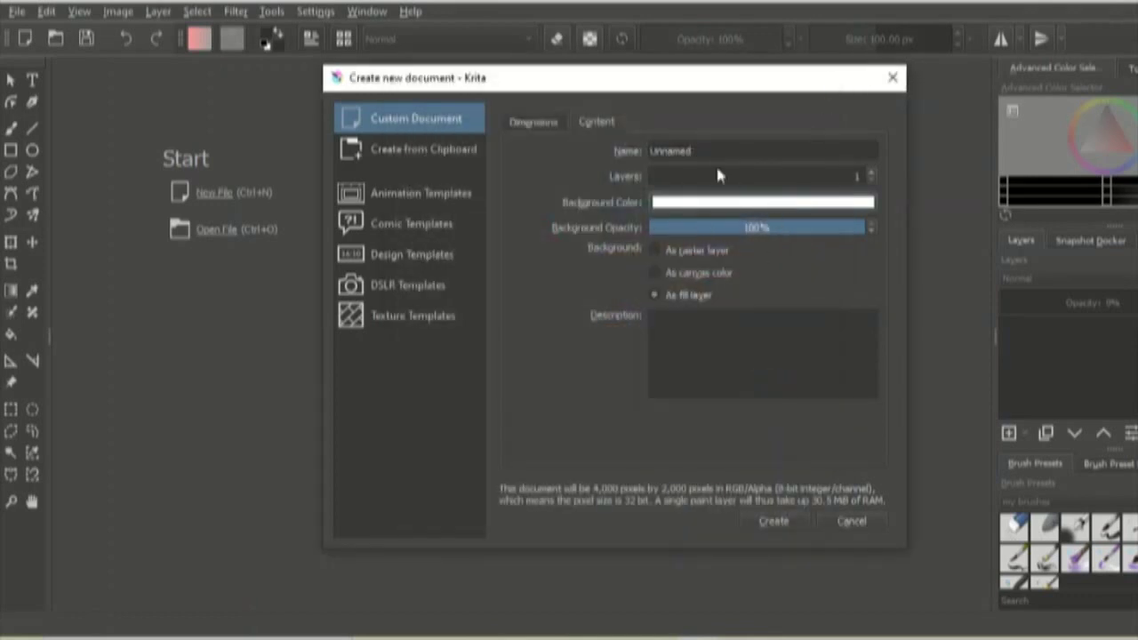
Look through the document template categories and create a custom 4000 × 2000 px document at 300 ppi in RGB/Alpha.
click(451, 196)
click(449, 155)
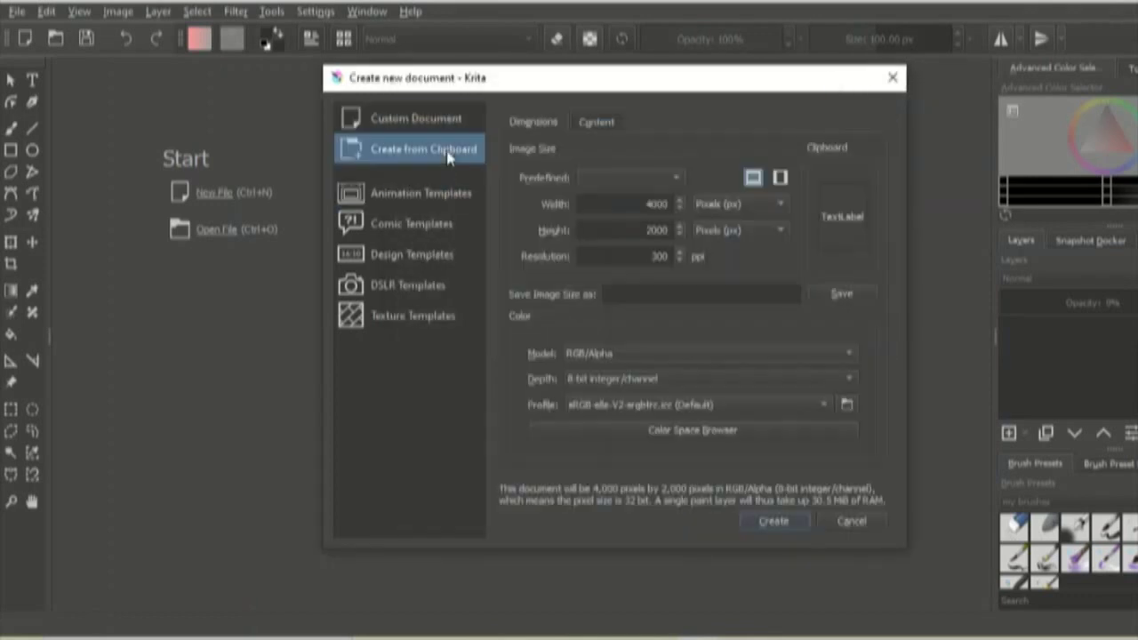
click(440, 232)
click(440, 124)
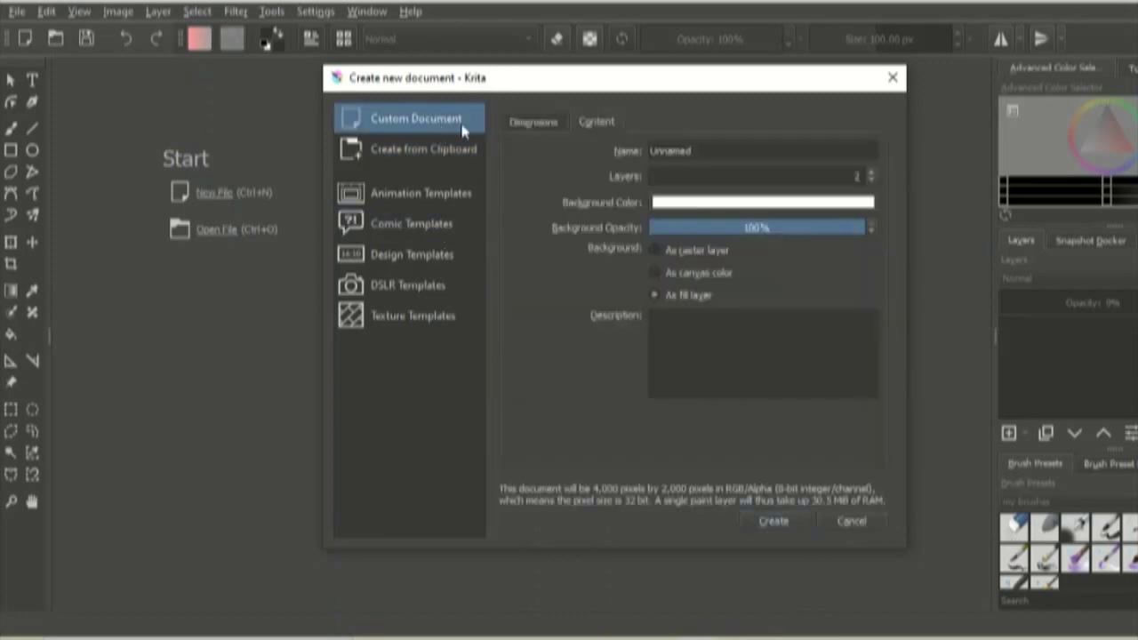
click(533, 122)
click(770, 521)
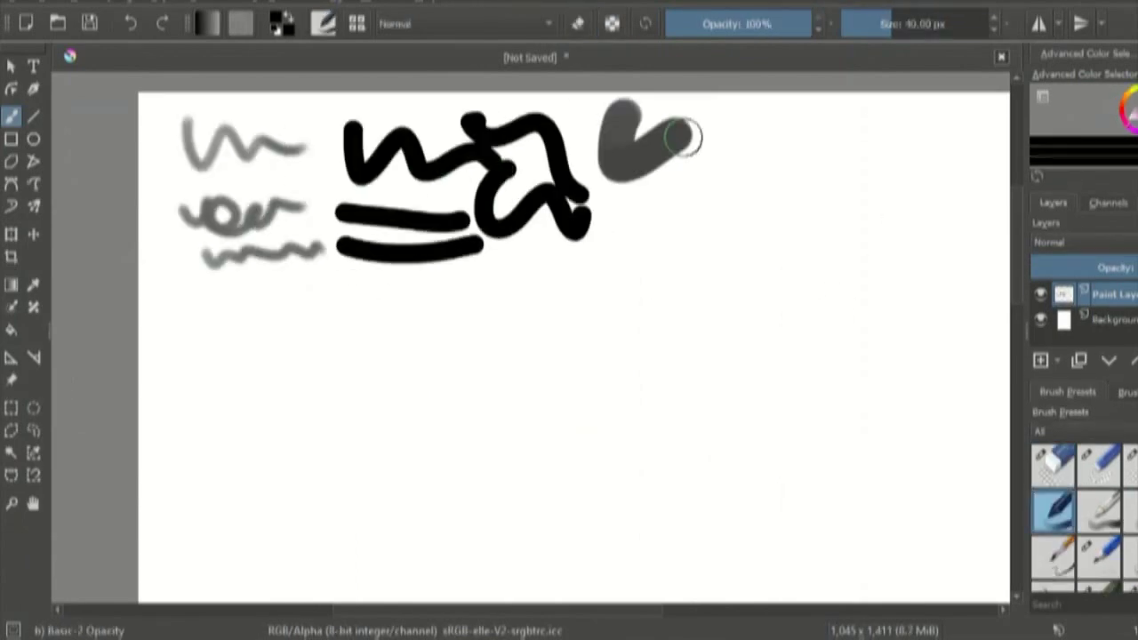
Paint test zigzags, blobs and loops across the upper canvas with Basic brush presets, including Basic-2 Opacity and Basic-5 Size.
drag(605, 213, 853, 182)
drag(747, 258, 857, 258)
drag(538, 298, 729, 280)
drag(758, 120, 897, 133)
drag(831, 131, 889, 307)
drag(293, 229, 343, 389)
drag(336, 235, 502, 336)
drag(323, 427, 485, 465)
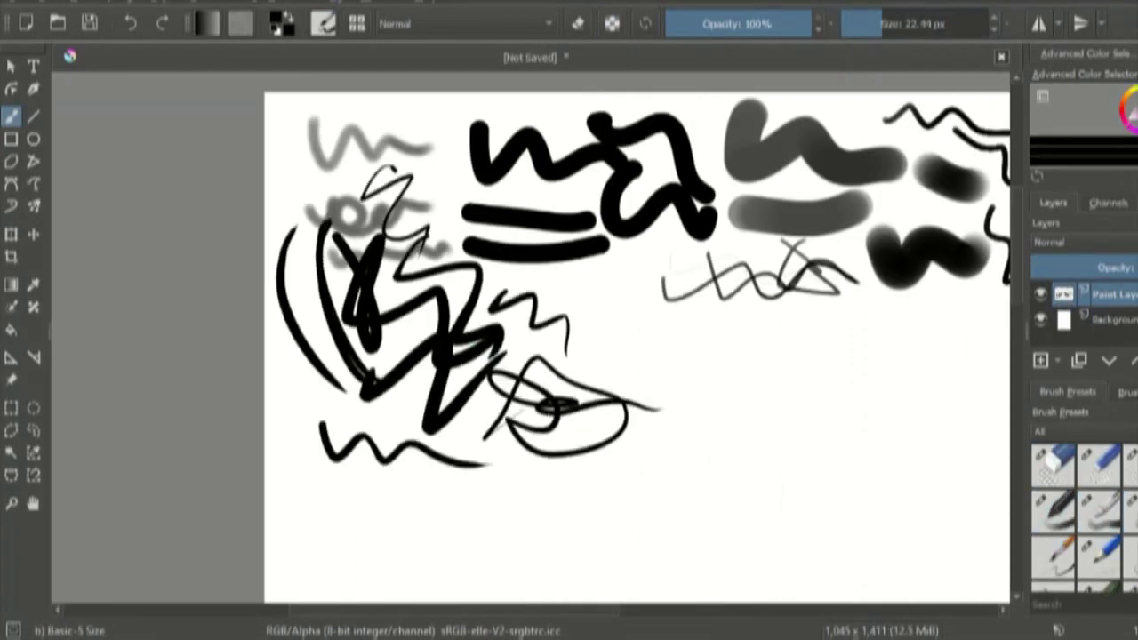
drag(587, 289, 691, 333)
drag(662, 363, 803, 384)
drag(690, 420, 805, 393)
Sketch simple heads with shoulders on the right side of the canvas, drawing the last one with Pencil-1 Hard.
click(1052, 556)
drag(653, 423, 729, 438)
drag(851, 342, 850, 454)
drag(782, 455, 915, 446)
click(1099, 557)
drag(851, 343, 789, 470)
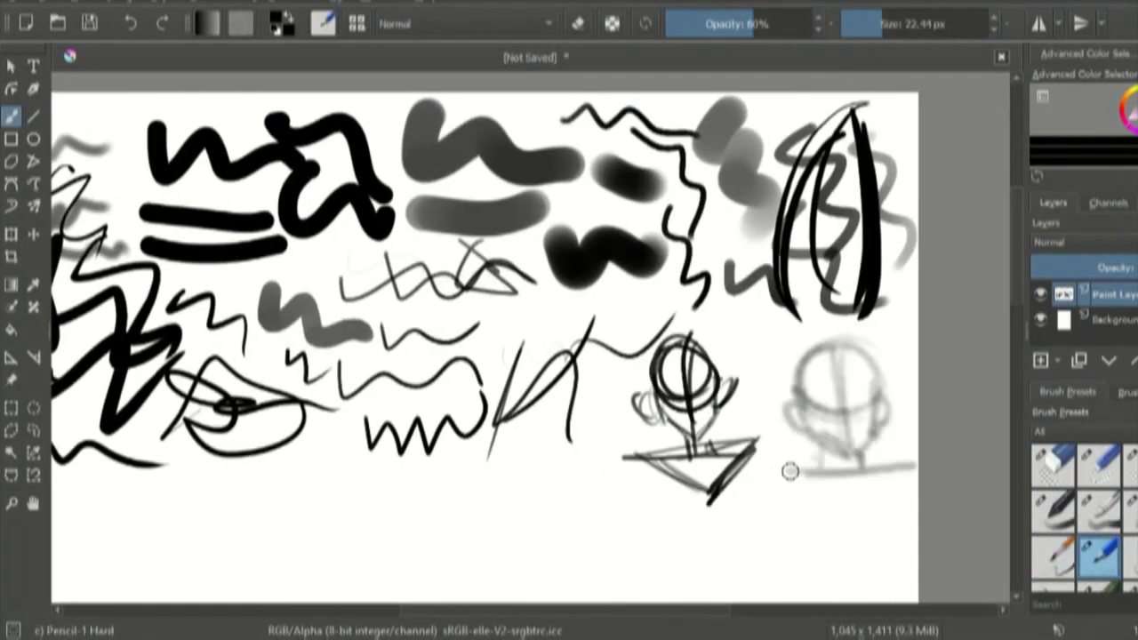
Scribble zigzags, loops and small heads below the earlier strokes with the pencil presets, including Pencil-6 Quick Shade.
click(1130, 556)
drag(269, 369, 387, 390)
drag(267, 427, 311, 534)
drag(391, 417, 444, 569)
drag(454, 360, 489, 427)
drag(511, 360, 667, 467)
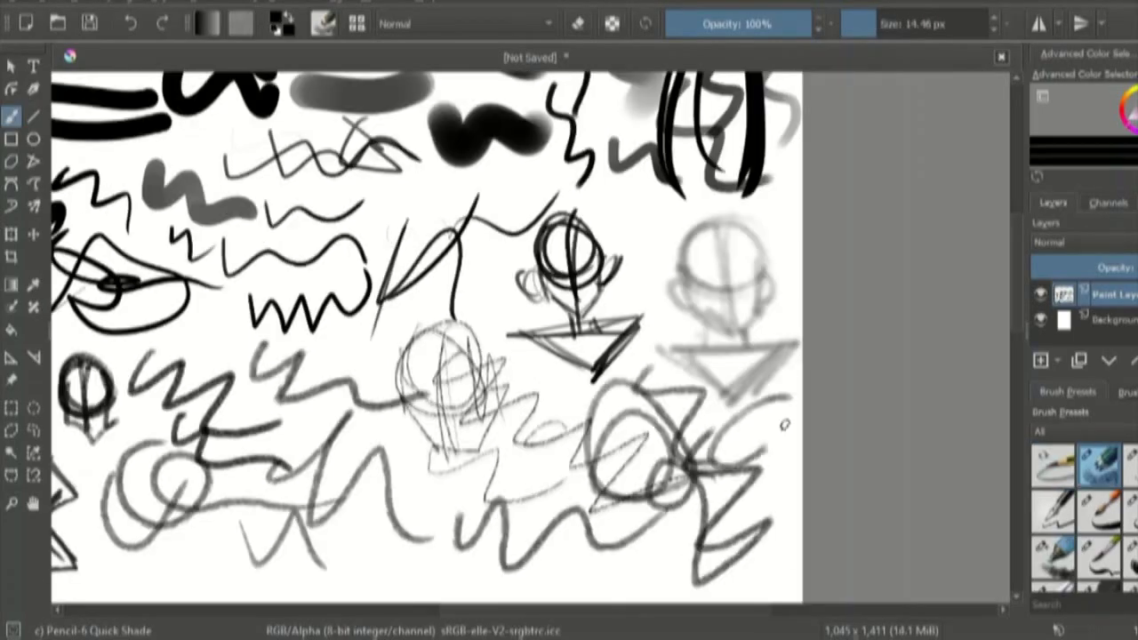
Draw bold wavy lines and circle-based heads below the pencil scribbles with the Ink-1 Precision brush.
drag(186, 338, 364, 364)
drag(244, 249, 267, 374)
drag(391, 284, 427, 386)
drag(511, 262, 506, 338)
drag(613, 266, 631, 408)
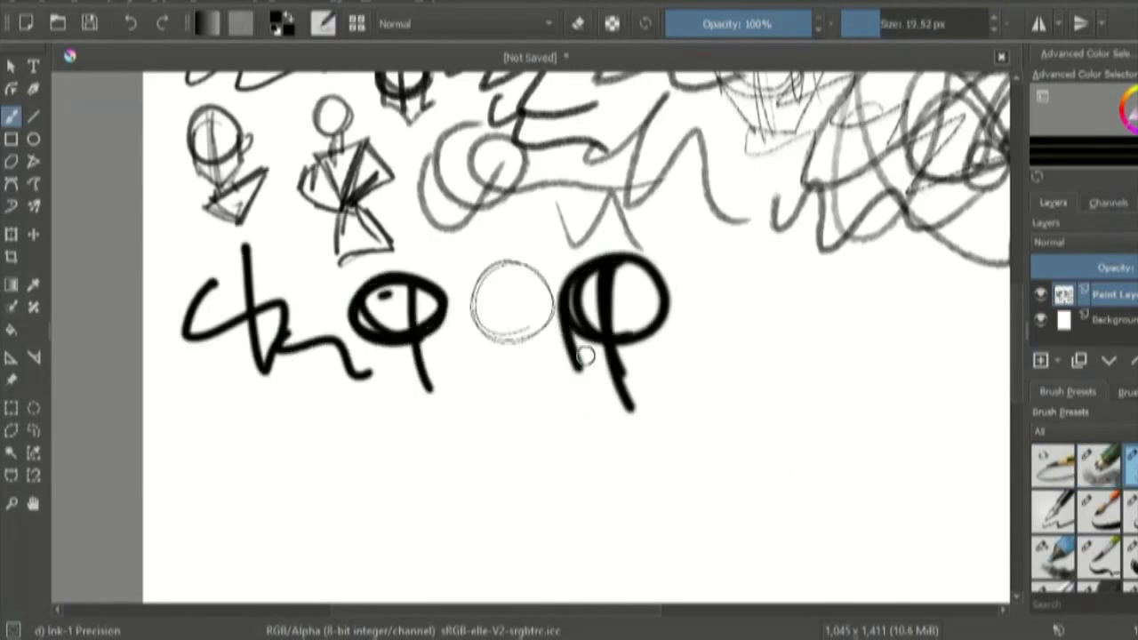
drag(694, 258, 818, 356)
drag(907, 226, 956, 307)
drag(867, 338, 849, 434)
Add zigzags, loops and more head sketches around the ink drawings, trying further ink brush presets.
click(1054, 511)
drag(594, 274, 749, 451)
drag(720, 227, 831, 374)
drag(797, 258, 896, 238)
drag(816, 368, 823, 485)
click(1099, 511)
mouse_move(266, 298)
mouse_down()
mouse_move(354, 382)
mouse_move(337, 505)
mouse_up()
scroll(529, 339, down, 2)
Draw brushy test strokes beside the heads and a long sweeping line beneath them with Marker Dry.
click(1132, 511)
drag(614, 336, 692, 384)
drag(817, 352, 964, 381)
drag(551, 473, 836, 410)
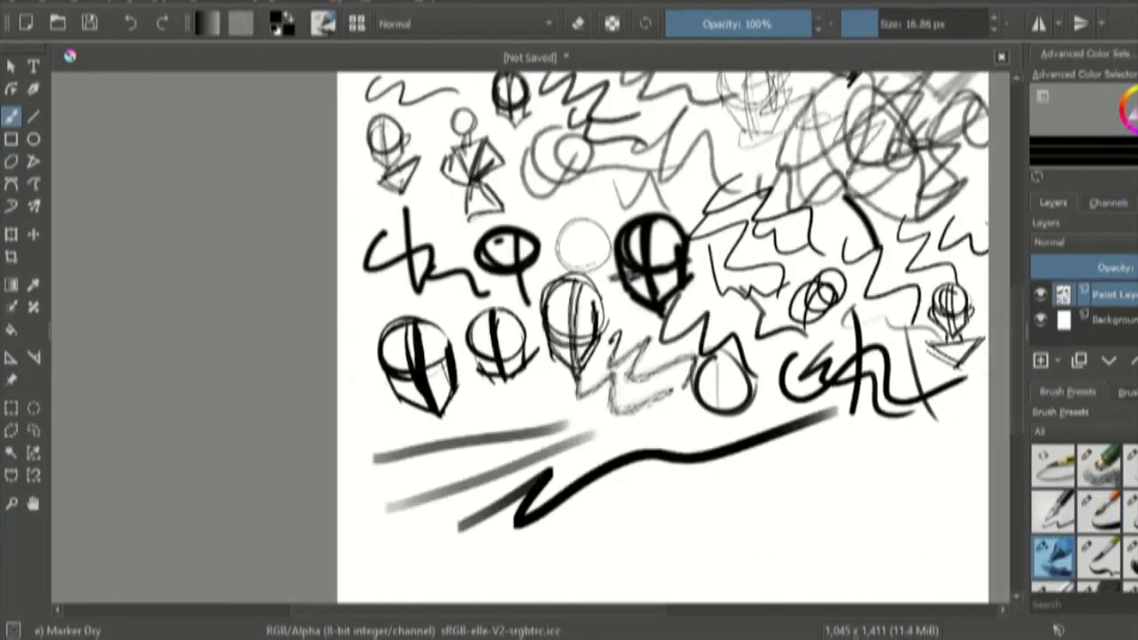
Scribble zigzags, ovals and overlapping loops over the long marker lines with further brush presets.
click(1099, 557)
drag(600, 436, 772, 438)
click(1132, 557)
drag(431, 431, 588, 455)
drag(569, 506, 660, 524)
drag(1016, 360, 1016, 396)
Draw a long zigzag and textured dark patches near the lower edge of the canvas with presets including Dry Bristles.
click(1100, 503)
drag(782, 373, 853, 391)
drag(686, 441, 987, 526)
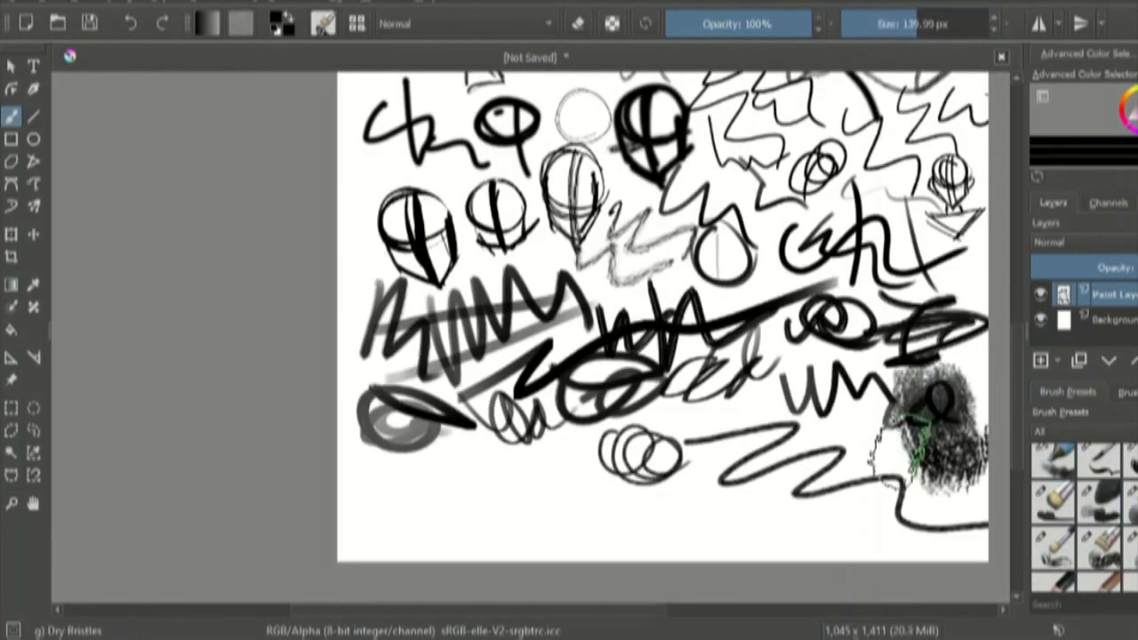
click(1099, 547)
drag(722, 418, 756, 434)
click(1053, 511)
drag(422, 458, 485, 528)
Erase the scribbles on the upper part of the canvas with Eraser Circle at 115.63 px.
drag(1016, 395, 1016, 285)
click(1053, 465)
click(912, 24)
drag(382, 303, 968, 329)
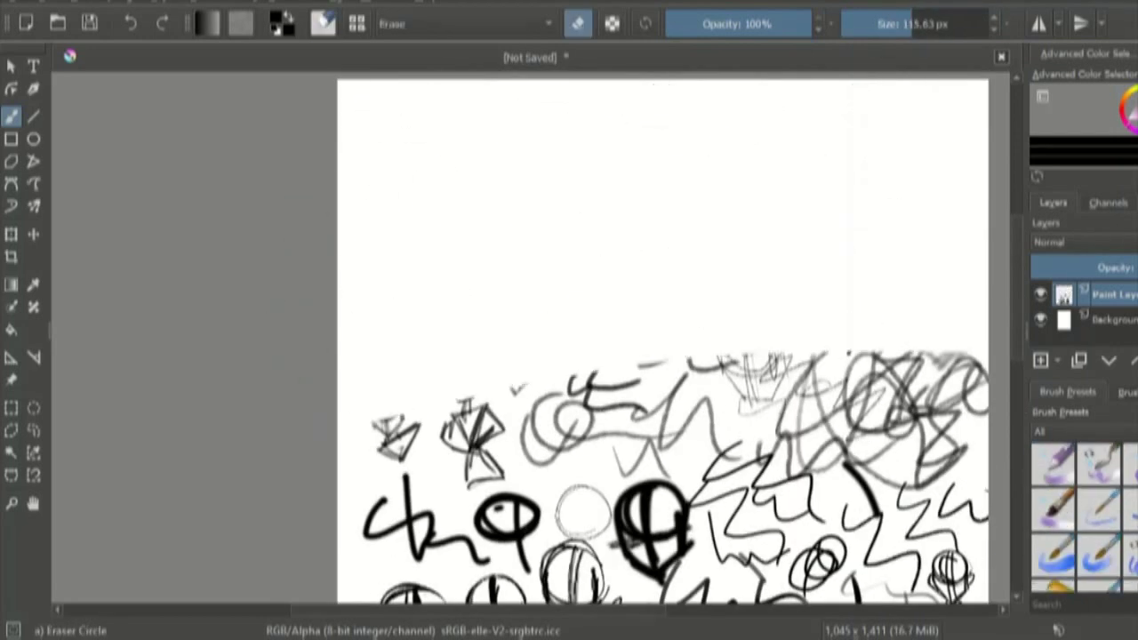
Test smooth, shaded and blotchy black strokes in the erased area with different presets, including WaterC Special Blobs.
click(1053, 465)
drag(333, 127, 377, 130)
click(1054, 511)
drag(524, 111, 604, 171)
click(1100, 511)
click(1132, 511)
drag(809, 151, 836, 191)
Cover the upper canvas with grey washes, splatters and blue paint, and pixelate parts of it with Blender Pixelize.
scroll(1058, 511, down, 2)
click(1058, 488)
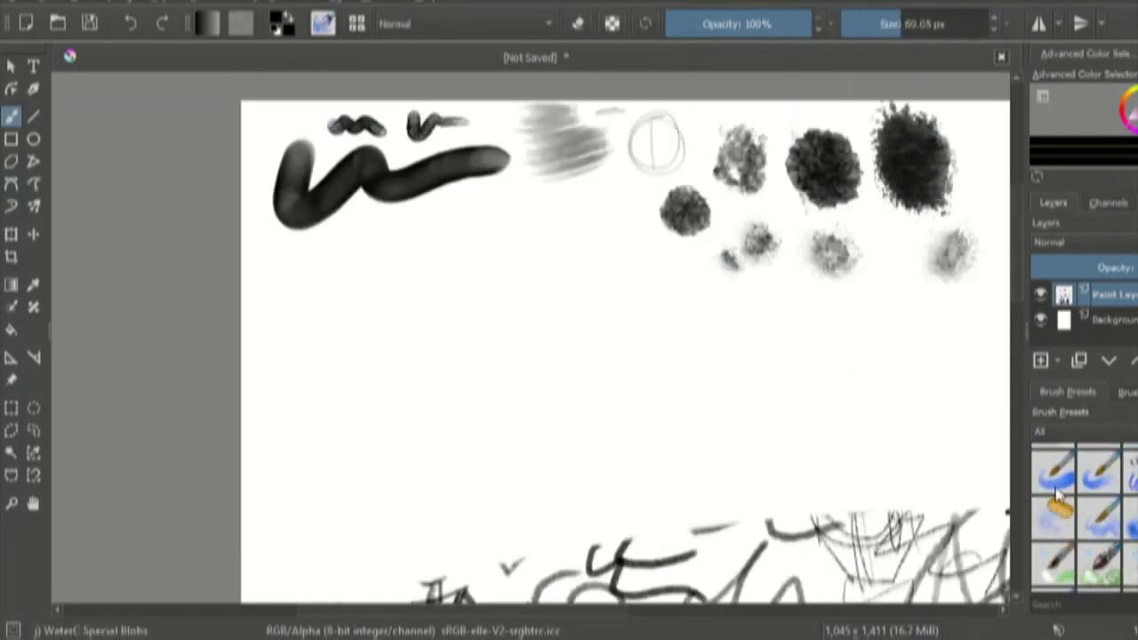
drag(462, 355, 800, 337)
drag(1017, 305, 1017, 320)
click(1131, 111)
drag(569, 267, 800, 427)
drag(578, 231, 685, 329)
click(1099, 536)
drag(800, 293, 934, 240)
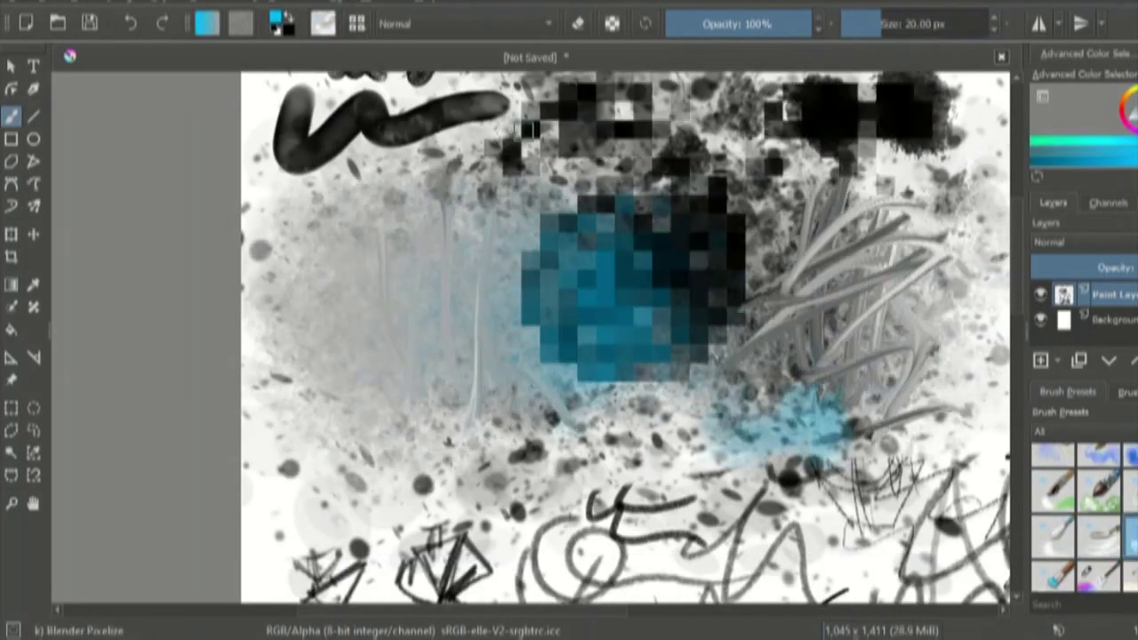
Drag out and blend the blue and grey paint with several blender presets, including Blender Smear at 50 px.
drag(516, 214, 817, 435)
drag(311, 187, 408, 487)
drag(782, 191, 444, 520)
click(1100, 490)
drag(827, 89, 933, 258)
click(1056, 536)
drag(661, 196, 586, 231)
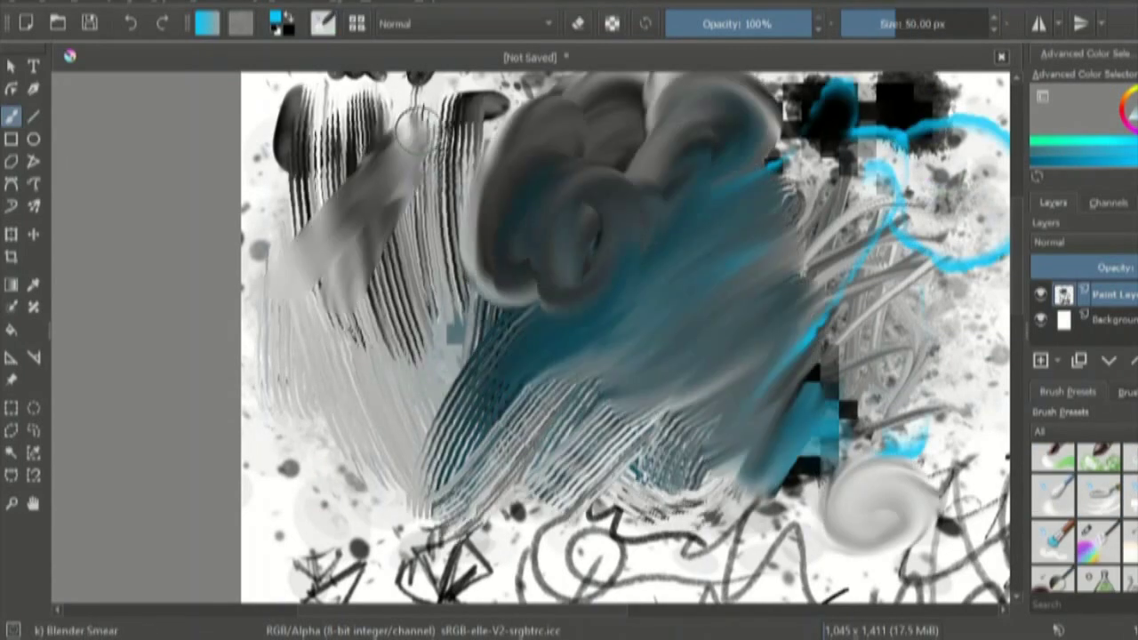
Paint the upper canvas blue and smudge the ink head sketches below with Blender Textured Soft.
drag(498, 391, 897, 409)
right_click(1061, 493)
mouse_move(1086, 525)
click(1044, 551)
mouse_move(498, 267)
mouse_down()
mouse_move(533, 362)
mouse_move(622, 311)
mouse_up()
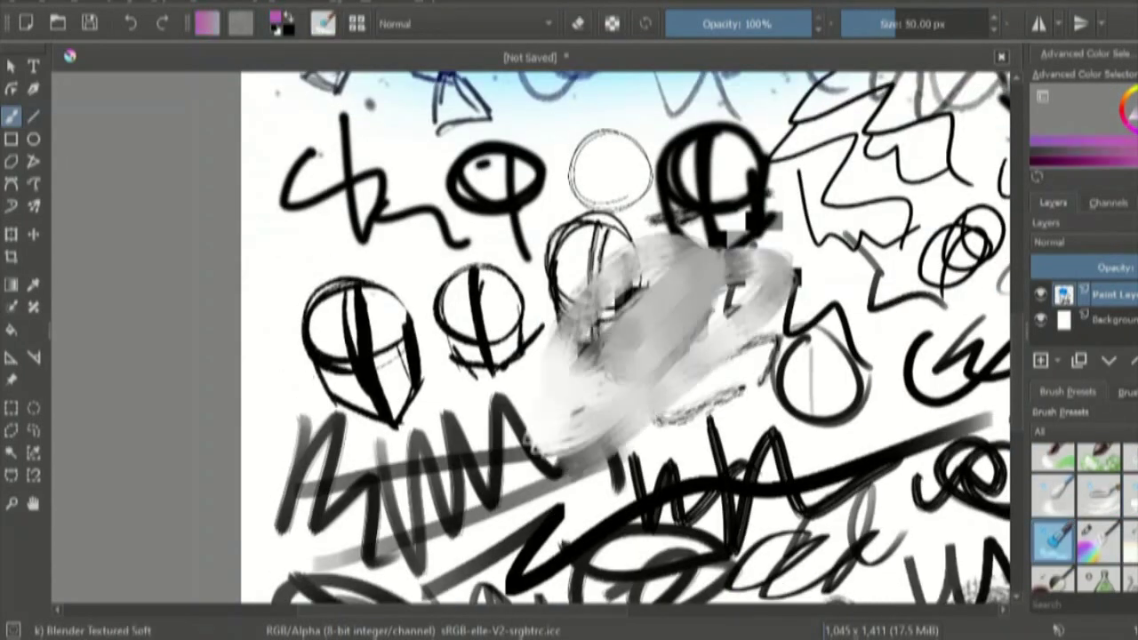
drag(533, 267, 658, 329)
click(653, 316)
drag(627, 214, 680, 253)
drag(662, 293, 773, 400)
Spread soft pink paint over the middle and right of the canvas and try the Shapes Spikes preset.
right_click(1078, 536)
mouse_move(1102, 574)
drag(844, 134, 782, 533)
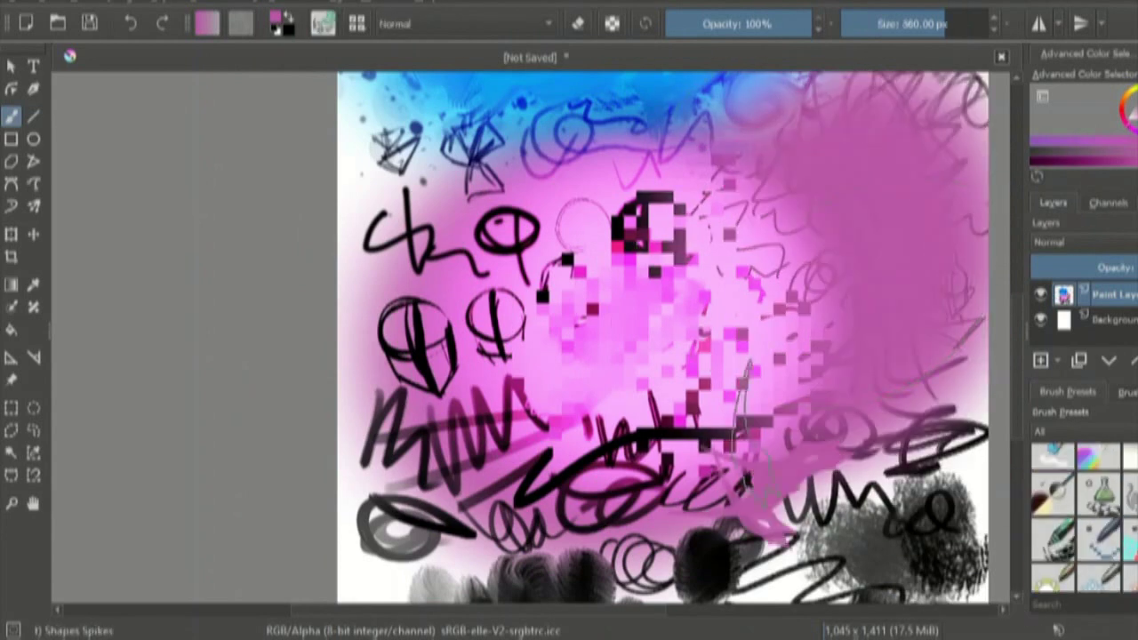
Paint black shapes, a translucent dark patch and thick strokes over the pink area, finishing with the Pixel Art brush.
drag(880, 192, 782, 254)
click(1100, 540)
drag(925, 98, 880, 178)
click(1132, 540)
drag(525, 142, 472, 329)
click(1099, 539)
drag(738, 316, 627, 409)
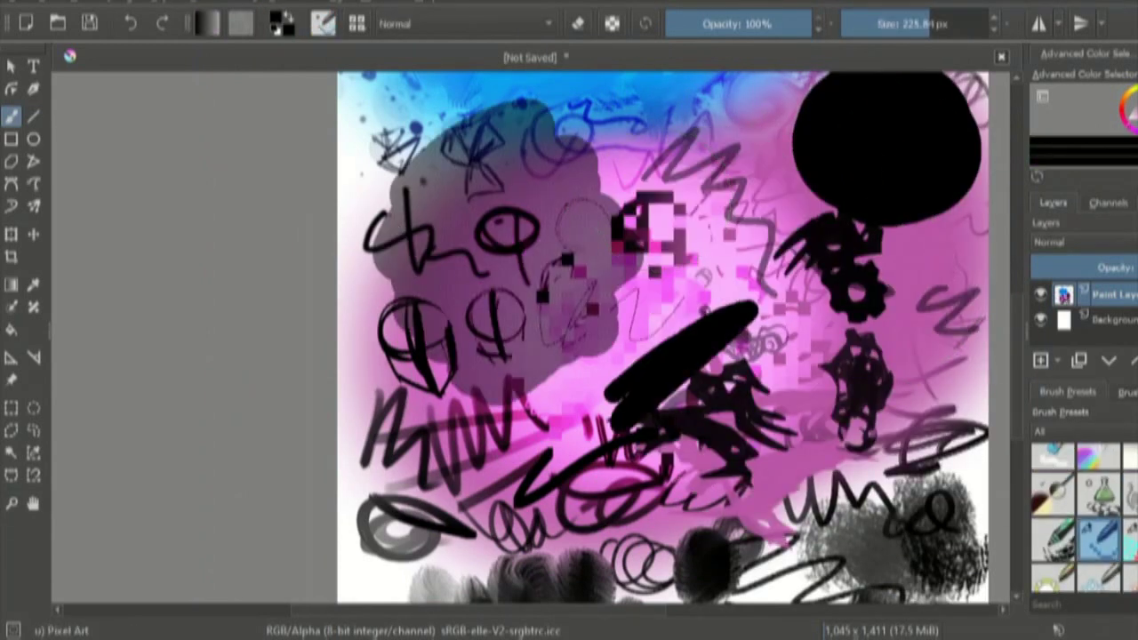
Warp the black strokes and pixel blocks over the pink area with several distort presets, finishing with Distort Shrink.
scroll(1080, 524, down, 2)
click(1132, 513)
mouse_move(800, 266)
mouse_down()
mouse_move(508, 378)
mouse_move(622, 213)
mouse_up()
click(1053, 513)
click(1100, 513)
drag(765, 275, 605, 417)
click(1131, 513)
drag(658, 373, 614, 480)
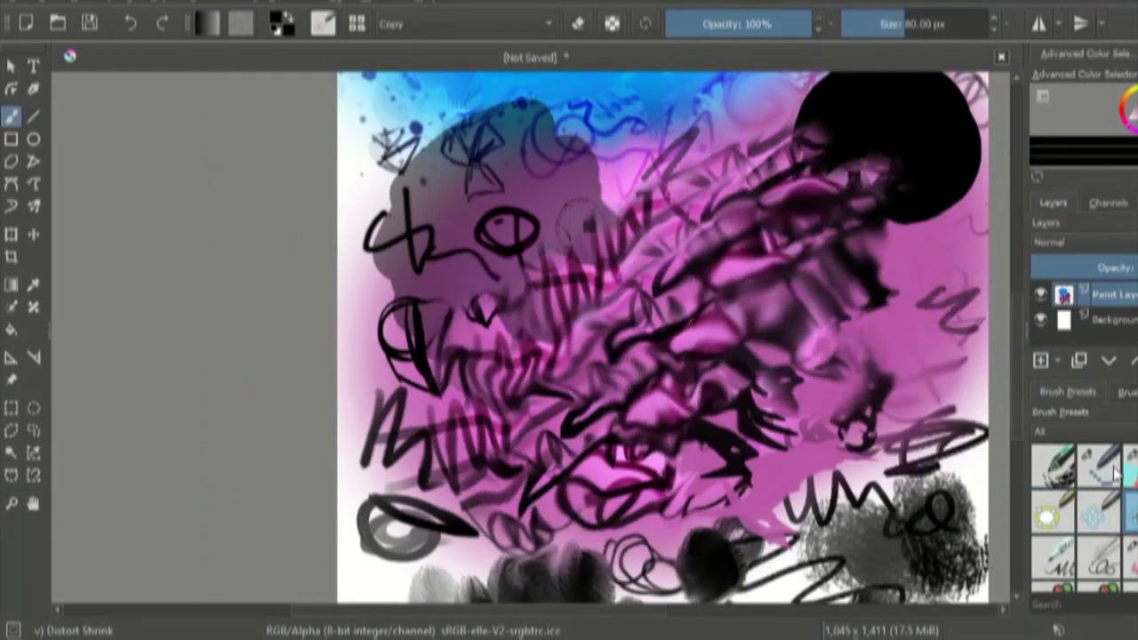
Draw black loops across the blue and pink border, switch the paint colour to white and add translucent white swirls.
click(1099, 558)
drag(560, 124, 622, 266)
drag(954, 377, 747, 547)
drag(1017, 330, 1021, 262)
click(1132, 115)
drag(947, 333, 875, 369)
drag(445, 275, 560, 318)
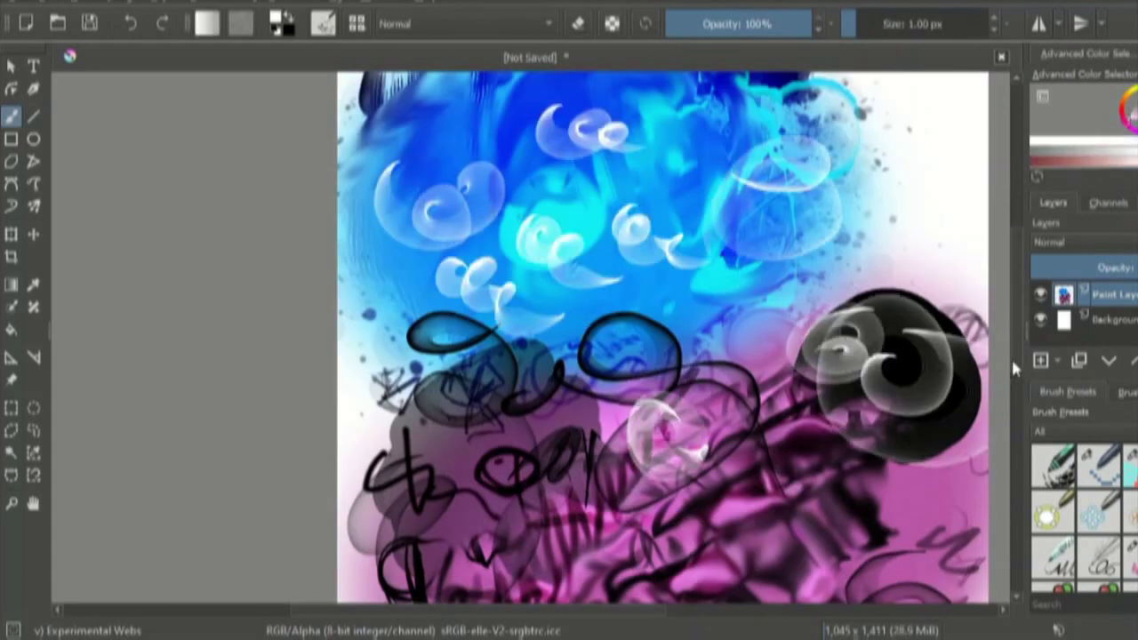
Draw white web lines, zigzags and scratchy patches over the pink lower canvas with Experimental Webs and Texture Impressionism.
drag(1013, 356, 1016, 416)
click(1102, 558)
mouse_move(1016, 391)
mouse_down()
mouse_move(1016, 345)
mouse_move(1016, 413)
mouse_up()
click(1053, 558)
drag(835, 284, 871, 333)
click(1099, 558)
drag(569, 258, 382, 400)
drag(764, 178, 675, 435)
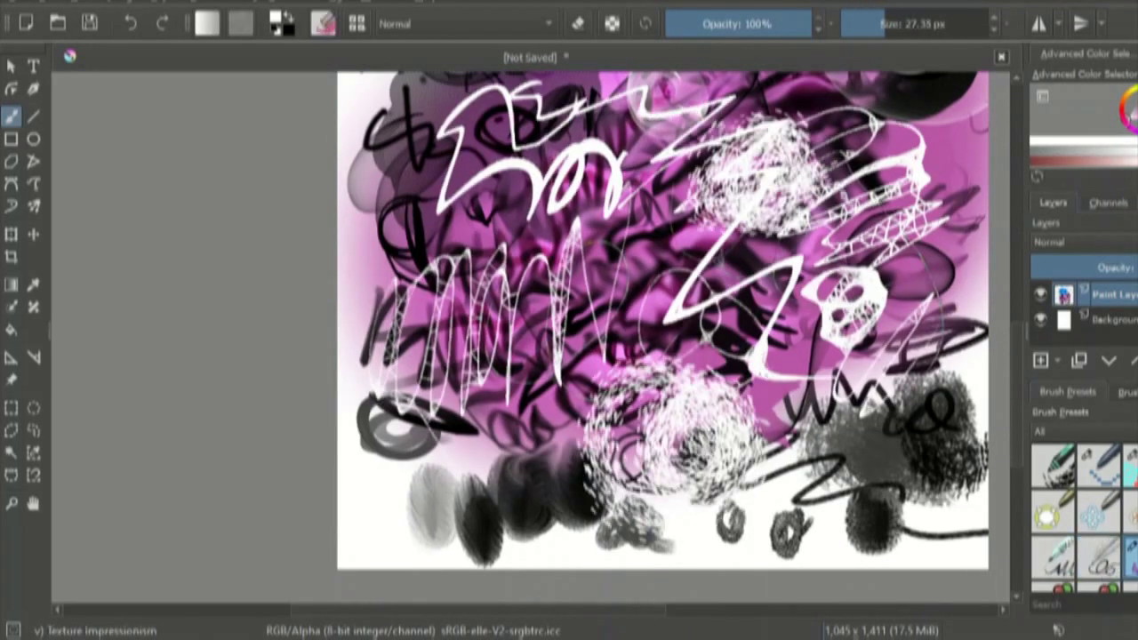
Cover the pink area with broad lavender strokes, white splatter and screentone patterns, including the Screentone Pressure preset.
drag(622, 293, 613, 115)
drag(854, 346, 850, 409)
drag(951, 169, 551, 404)
drag(498, 151, 551, 204)
scroll(1085, 515, down, 3)
click(1087, 467)
drag(738, 257, 746, 329)
drag(862, 196, 880, 267)
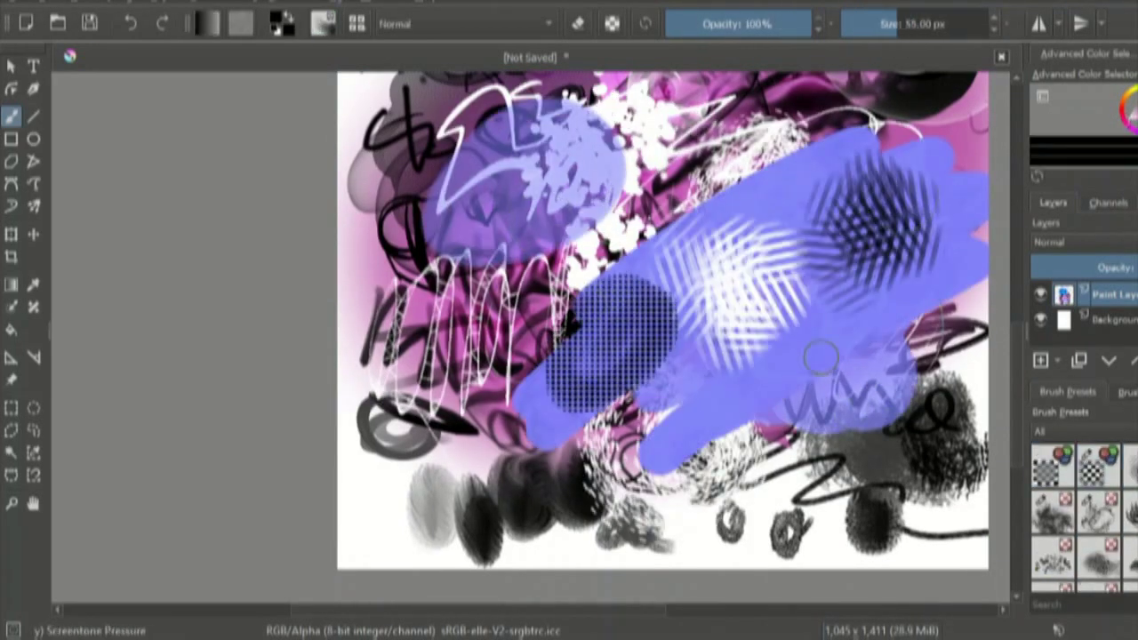
drag(871, 347, 827, 396)
Fill the upper blue area with black scale, smoke and branching textures, including Texture Spines.
drag(1017, 357, 1018, 250)
click(1052, 512)
drag(795, 177, 800, 236)
click(1100, 559)
drag(444, 160, 533, 355)
Stamp dark grass over the lavender patch, swap the paint colour to white and stamp pale foliage along the lower canvas.
drag(1017, 257, 1016, 276)
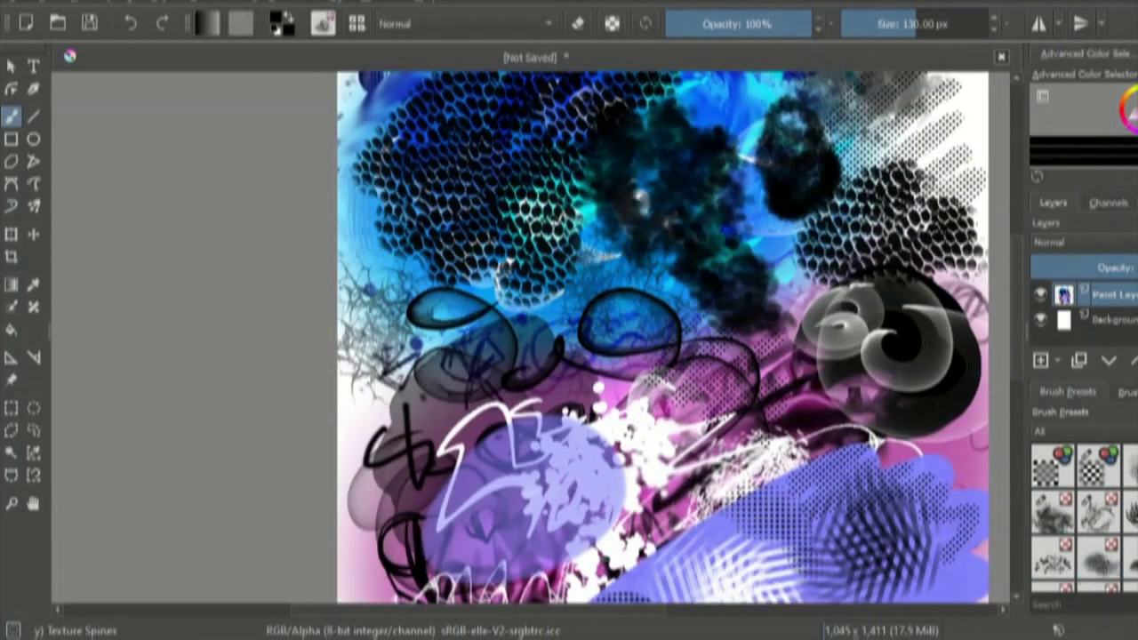
scroll(1084, 515, down, 3)
click(1131, 528)
drag(534, 445, 658, 400)
key(x)
click(1053, 572)
drag(489, 293, 604, 257)
drag(1017, 277, 1017, 379)
drag(444, 445, 702, 311)
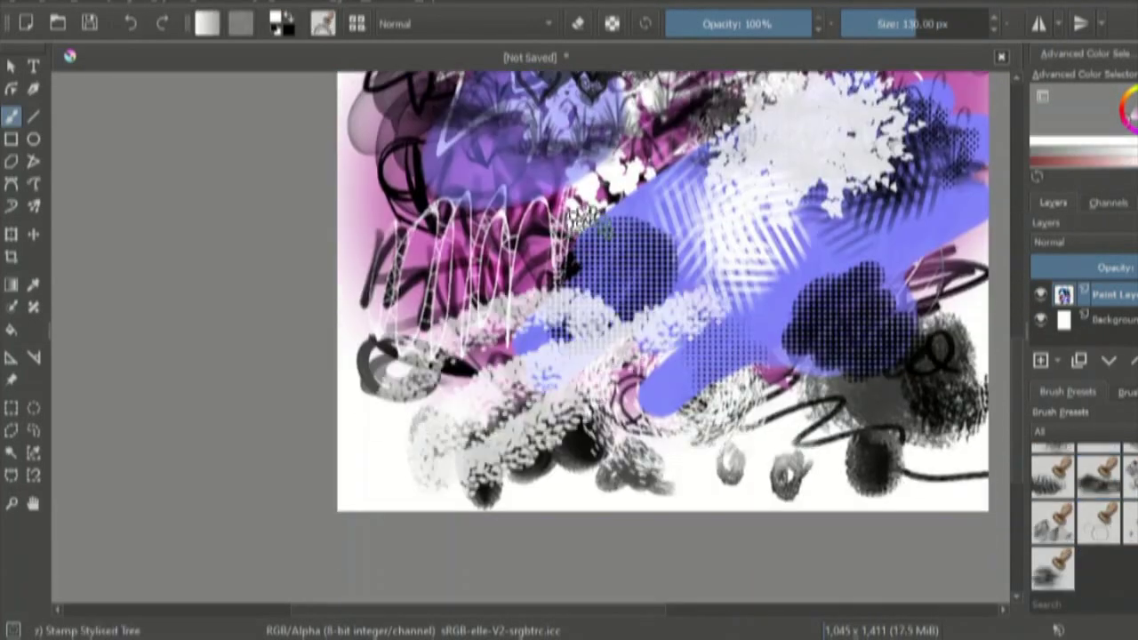
Add white foliage stamps and horizontal streak texture across the blue upper canvas.
click(1131, 523)
drag(1017, 380, 1016, 258)
click(1053, 567)
drag(427, 178, 800, 356)
Paint over and blend the streaked artwork with several more presets, finishing with Blender Pixelize.
key(ctrl+minus)
scroll(1084, 516, up, 10)
click(1099, 522)
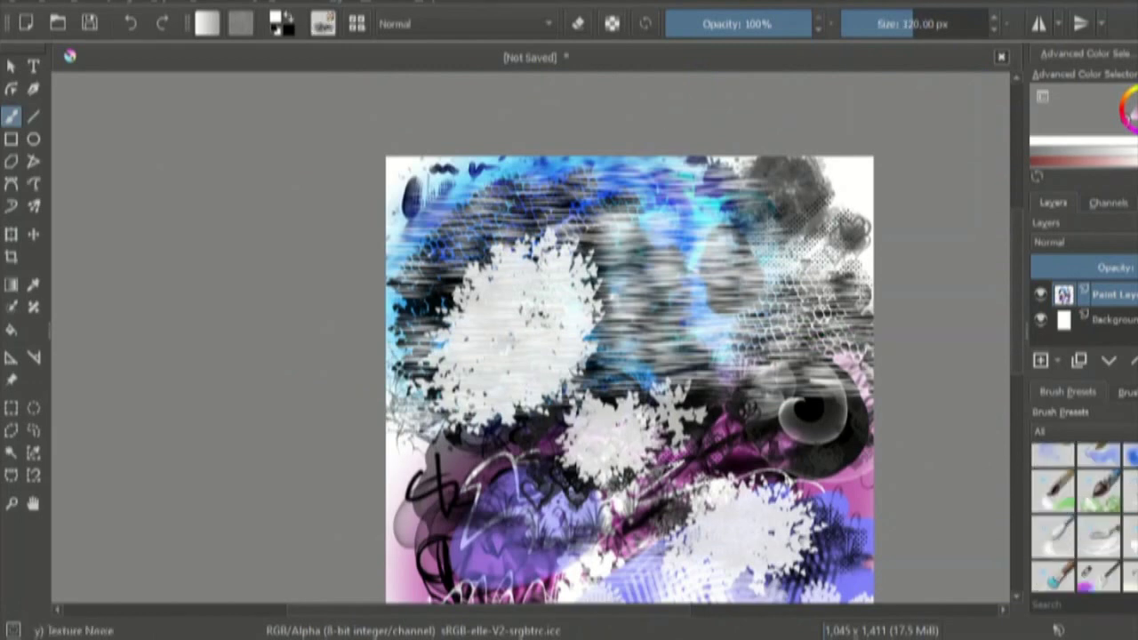
click(1132, 477)
drag(649, 240, 619, 310)
click(1131, 116)
drag(649, 204, 551, 400)
click(1132, 569)
drag(640, 294, 675, 264)
click(1132, 524)
drag(1016, 293, 1017, 316)
key(ctrl+minus)
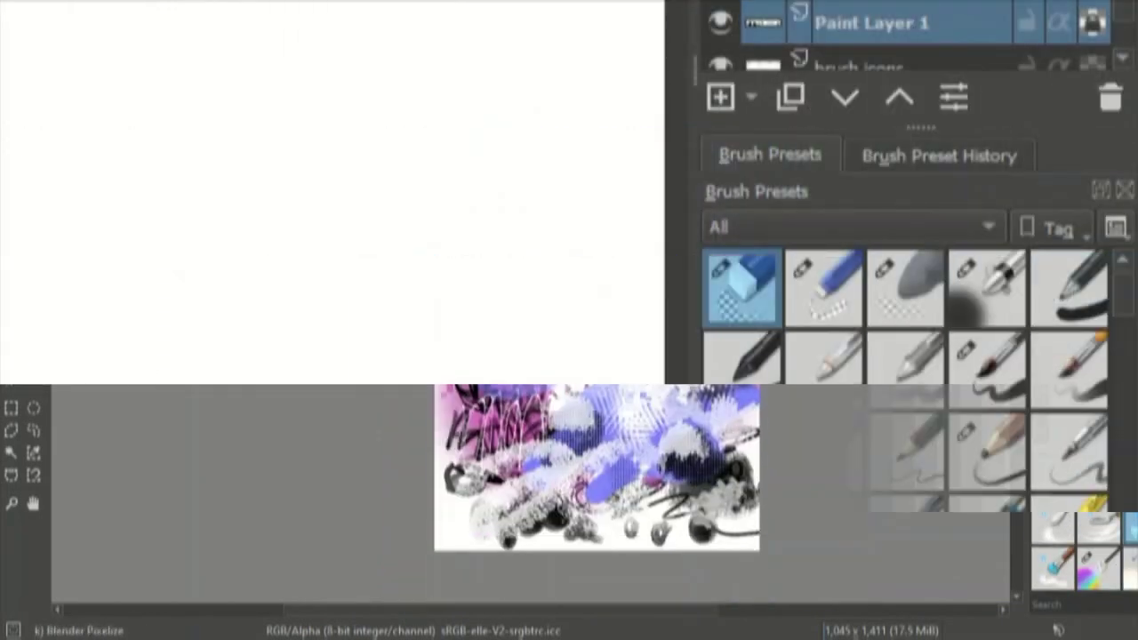
Look through the brush presets and the available preset tag filters.
scroll(1125, 325, down, 5)
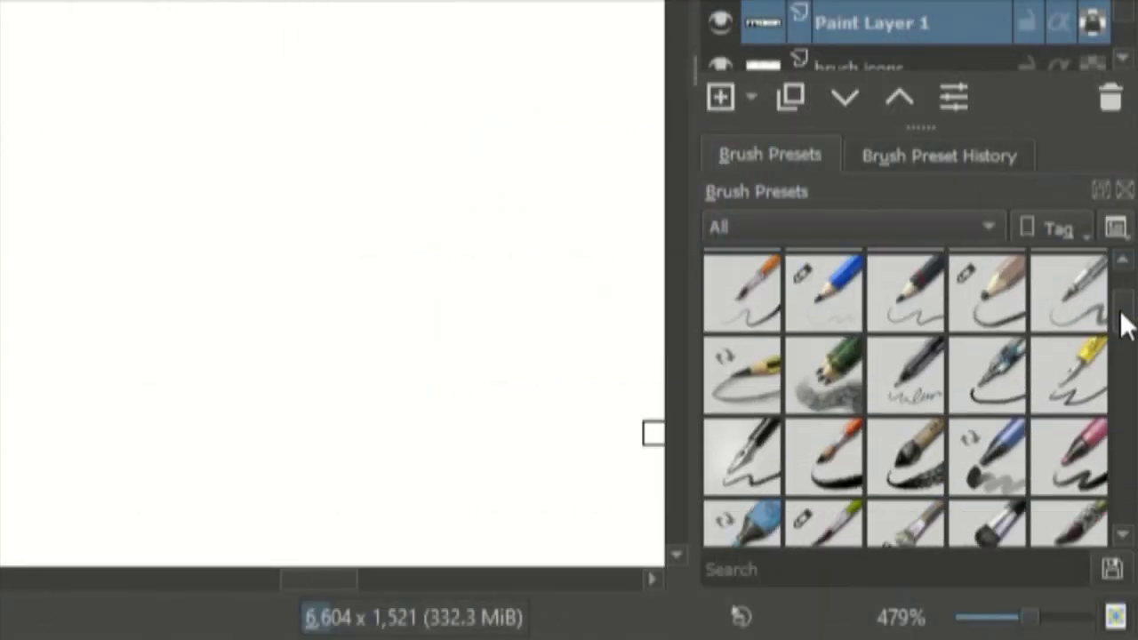
mouse_move(1128, 351)
mouse_down()
mouse_move(1125, 432)
mouse_move(1131, 298)
mouse_up()
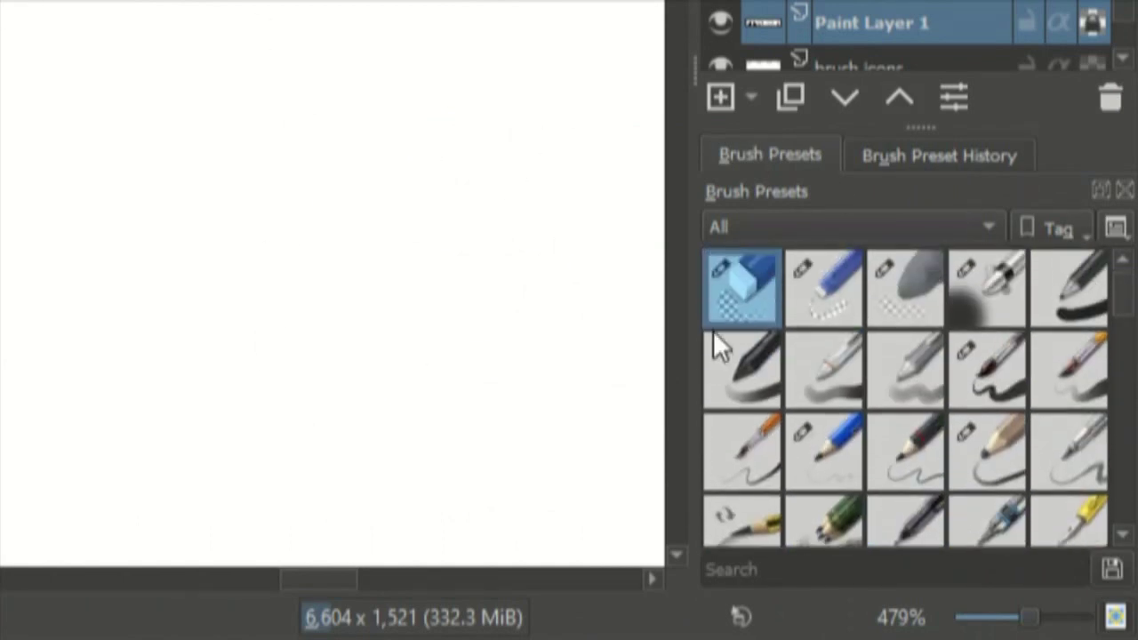
click(925, 226)
click(819, 226)
click(978, 374)
click(931, 302)
click(907, 444)
click(1005, 453)
click(752, 293)
Create a brush preset tag named "star brushes" and set the preset filter back to All.
click(1055, 233)
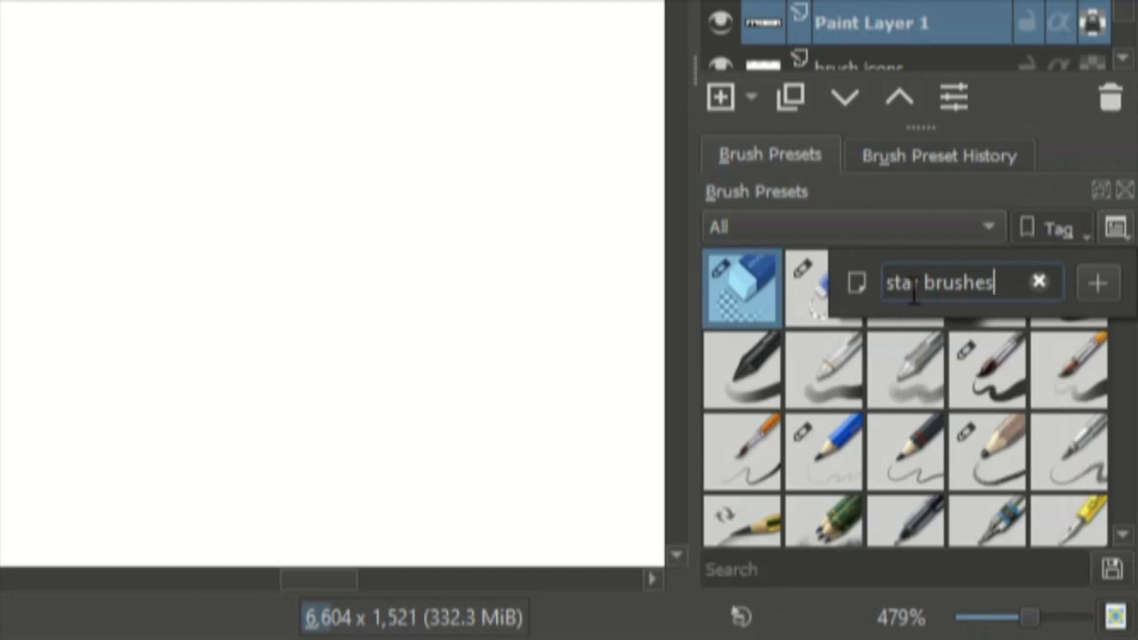
click(1097, 286)
click(991, 231)
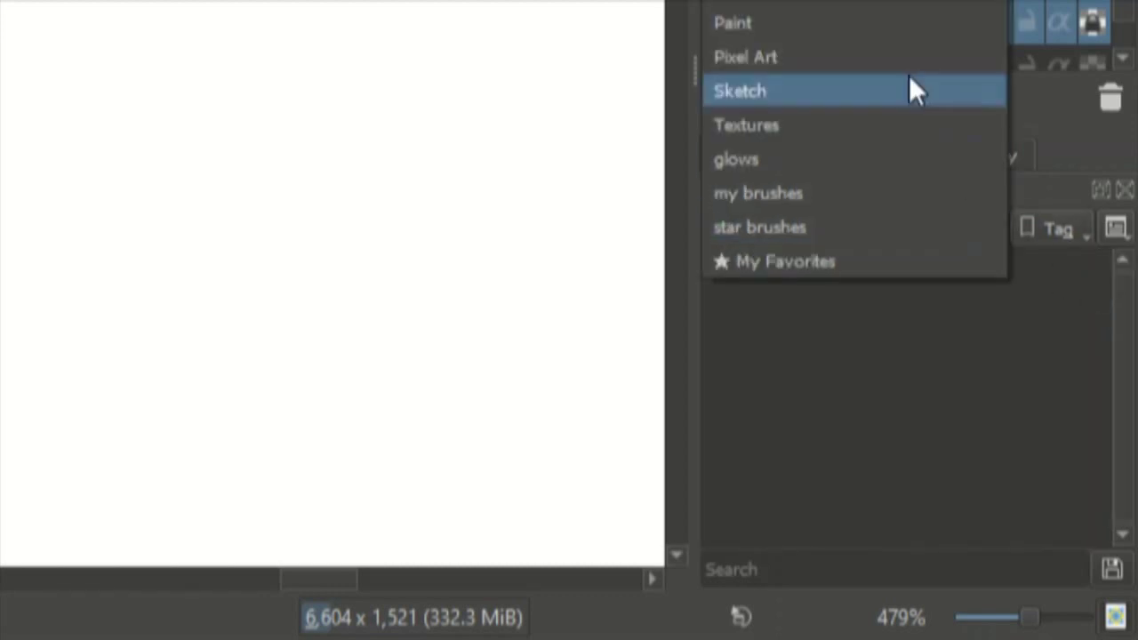
click(893, 2)
Examine the tag assignment and removal options of the Eraser Circle preset.
right_click(727, 286)
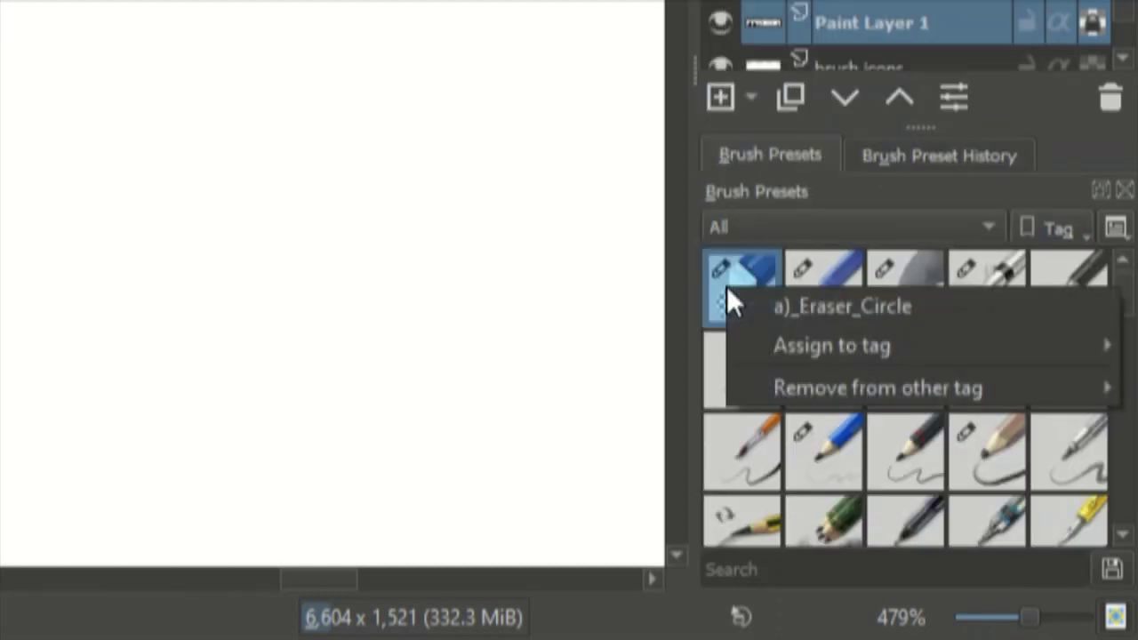
mouse_move(778, 383)
mouse_move(831, 346)
click(574, 622)
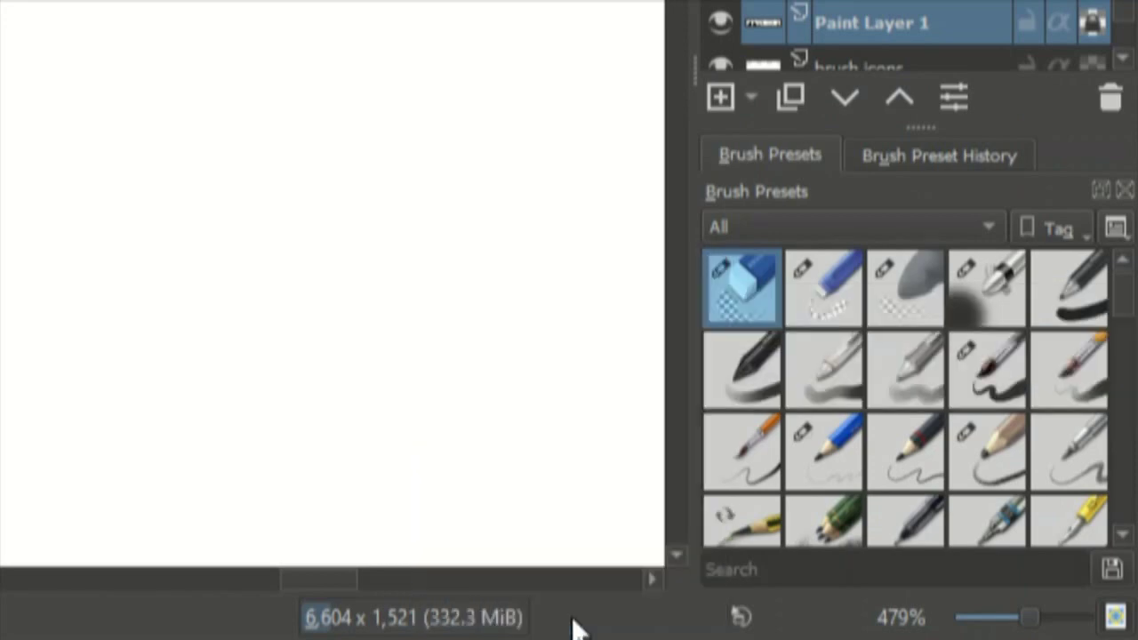
Filter the brush presets by the "my brushes" tag.
click(939, 233)
click(878, 602)
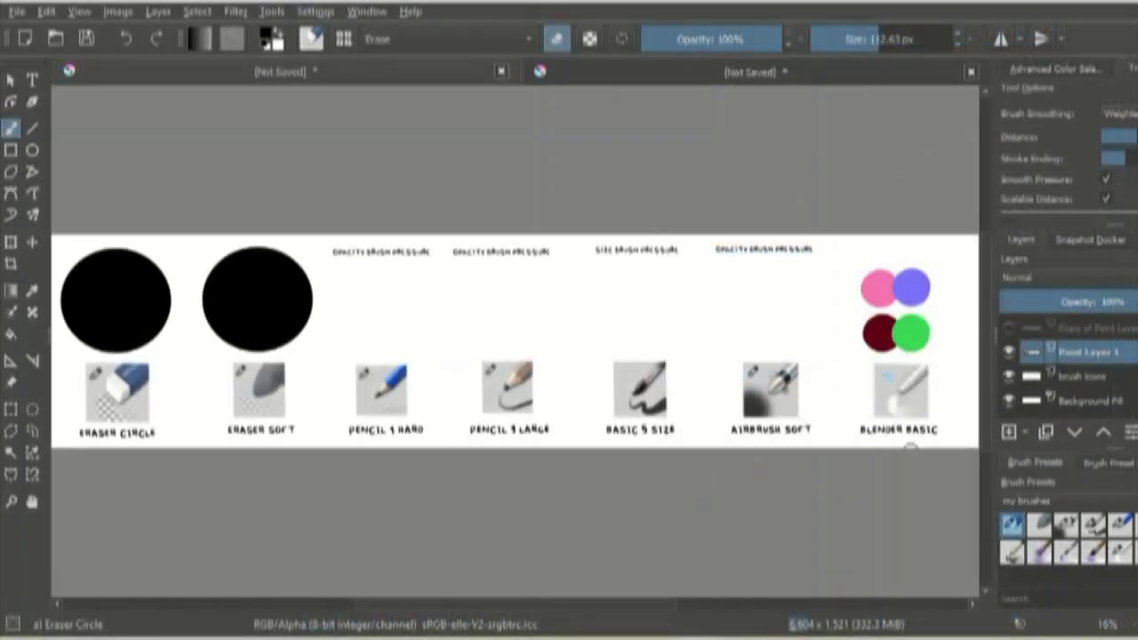
Erase a wavy line and a dot from the black circle above the Eraser Circle sample.
scroll(606, 354, up, 2)
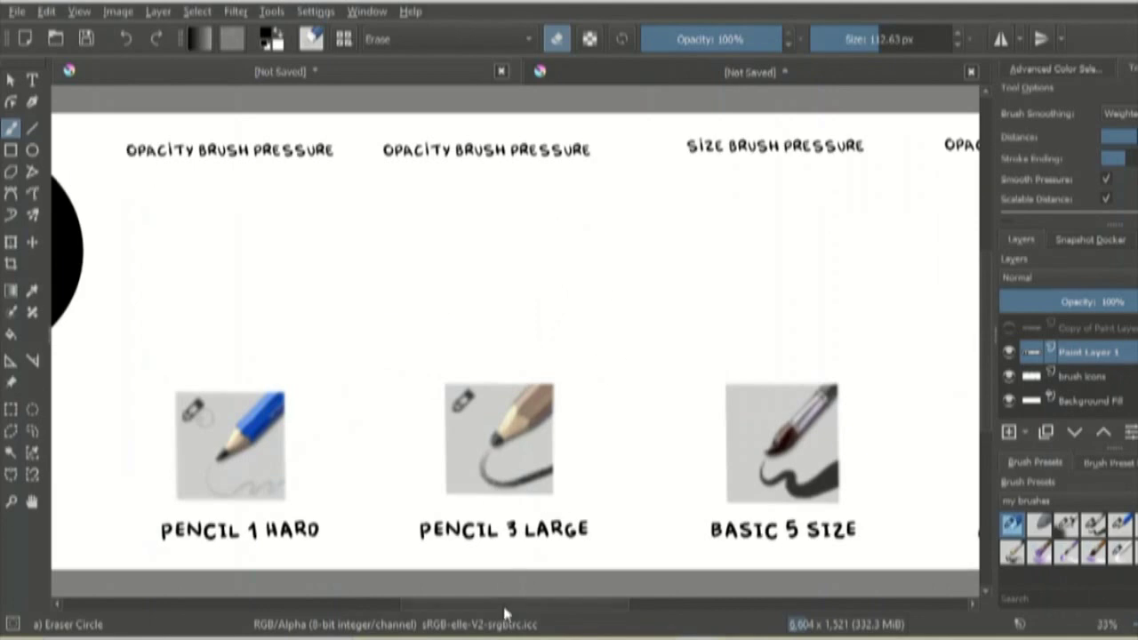
drag(505, 605, 345, 608)
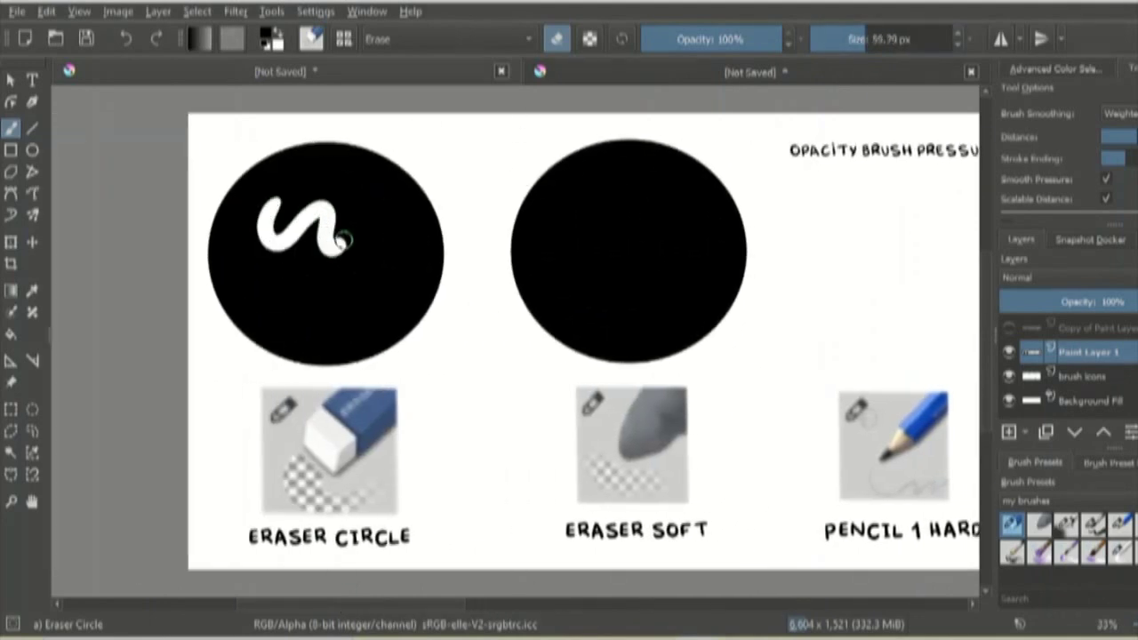
drag(343, 240, 392, 244)
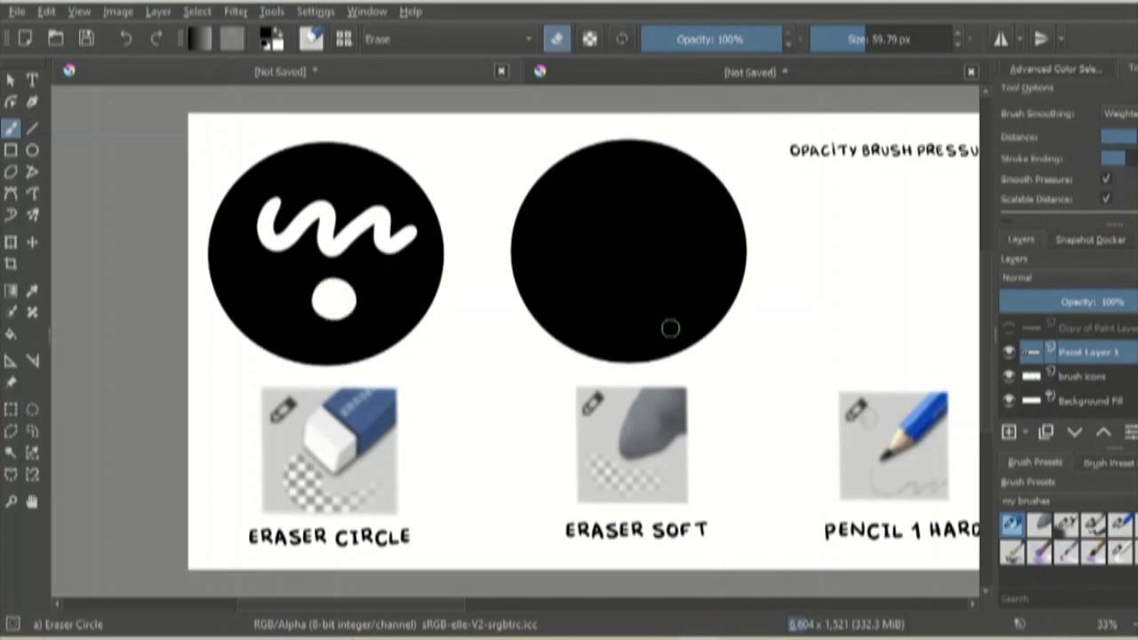
Erase a wavy line and a dot from the second black circle with Eraser Soft and compare the edges up close.
click(1040, 526)
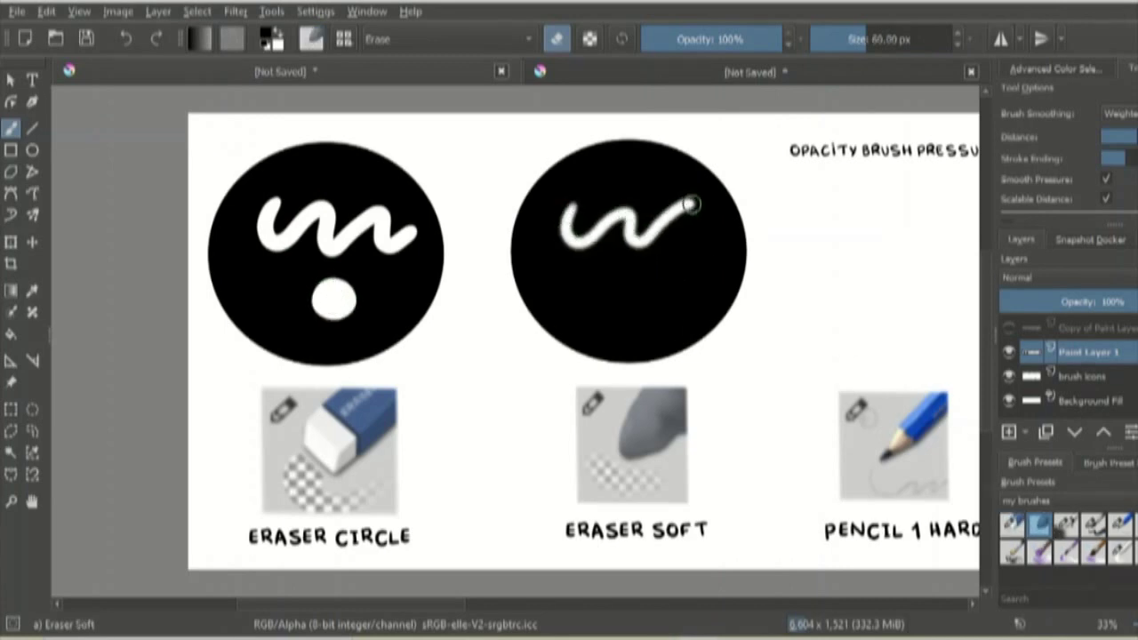
drag(637, 300, 619, 297)
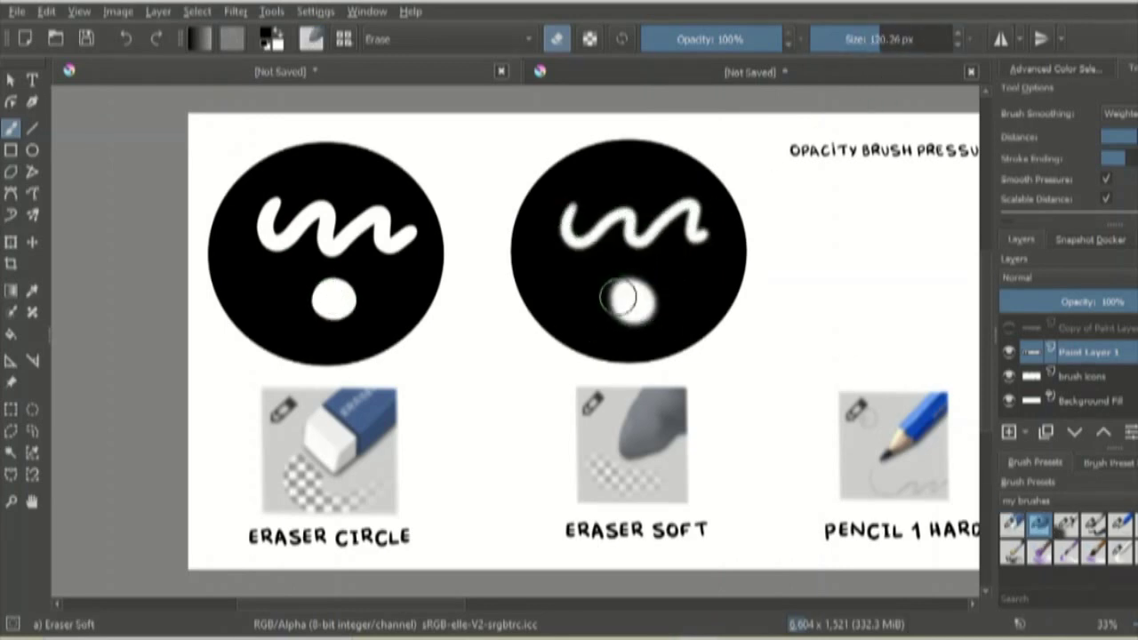
key(plus)
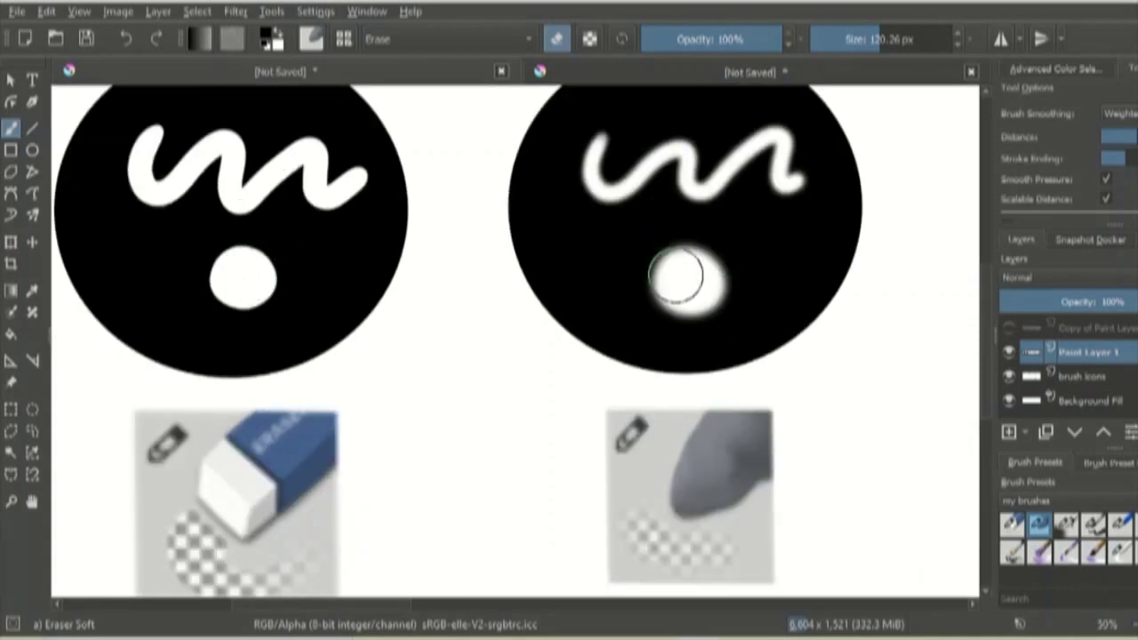
key(minus)
Draw a wavy line, a horizontal stroke of growing opacity and a dot above the Pencil 1 Hard sample with Pencil-1 Hard.
drag(433, 605, 547, 607)
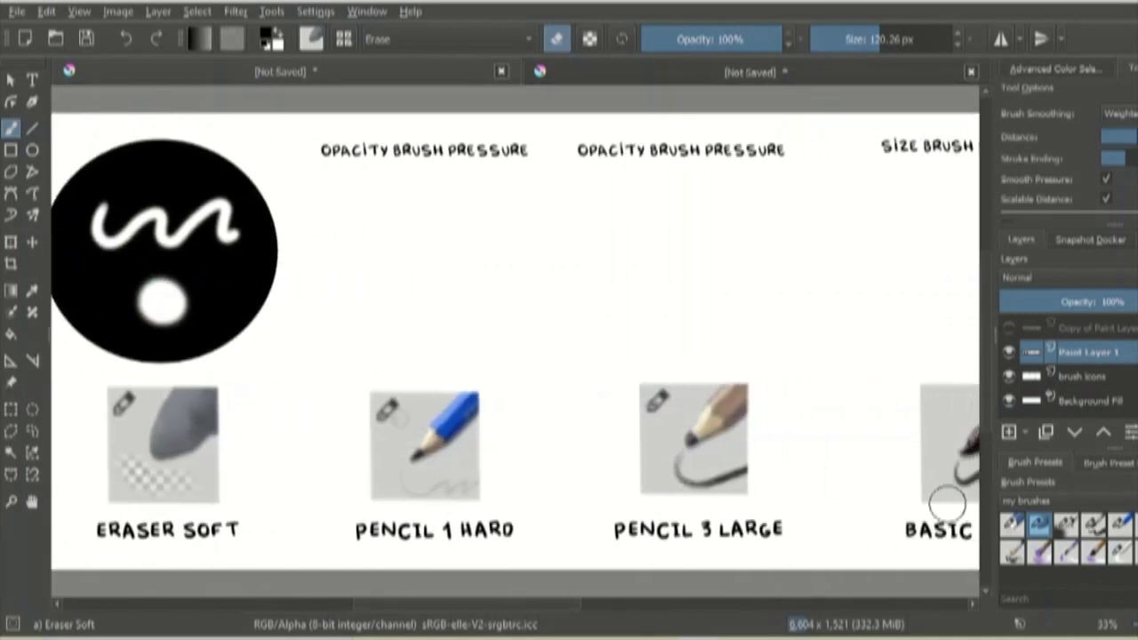
click(1122, 525)
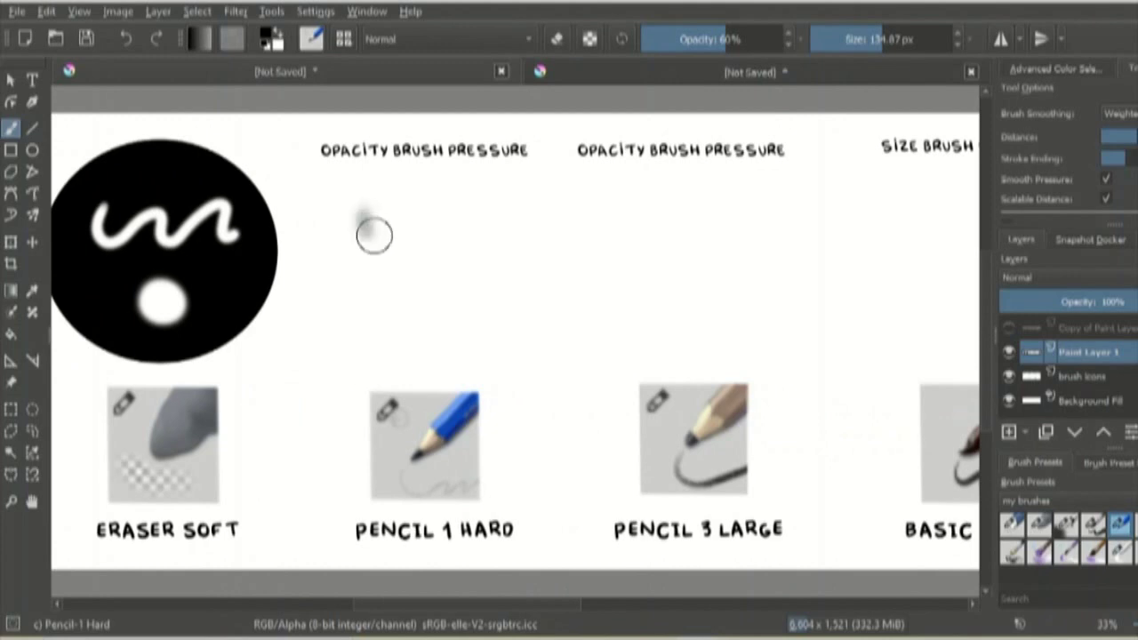
drag(373, 235, 508, 215)
drag(369, 277, 408, 276)
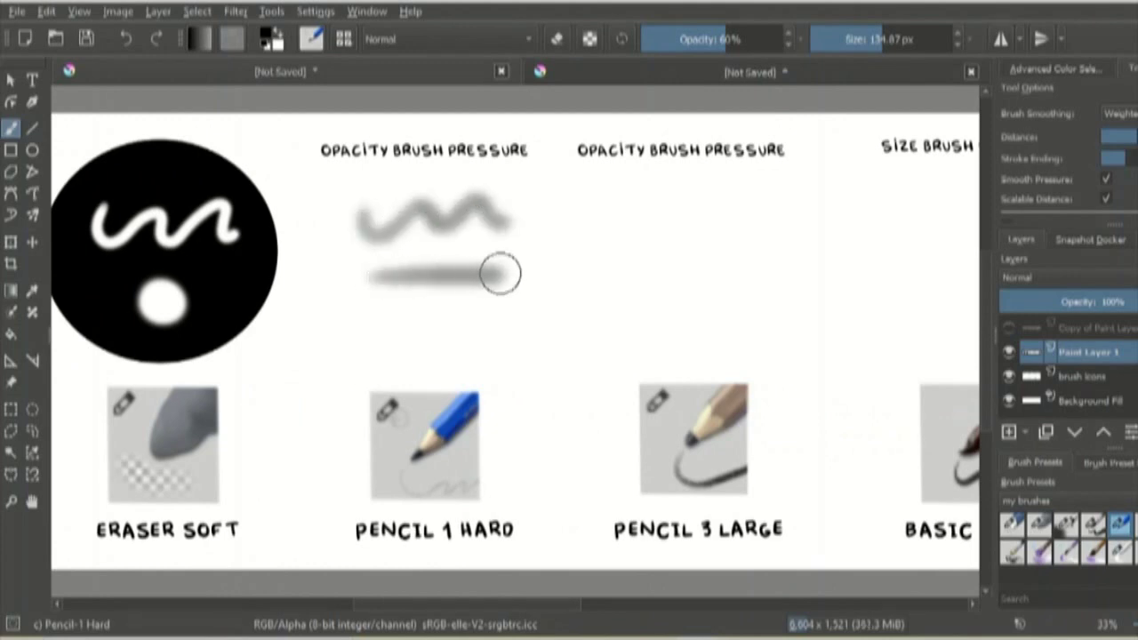
drag(501, 273, 471, 272)
mouse_move(439, 323)
mouse_down()
mouse_move(450, 337)
mouse_move(432, 334)
mouse_up()
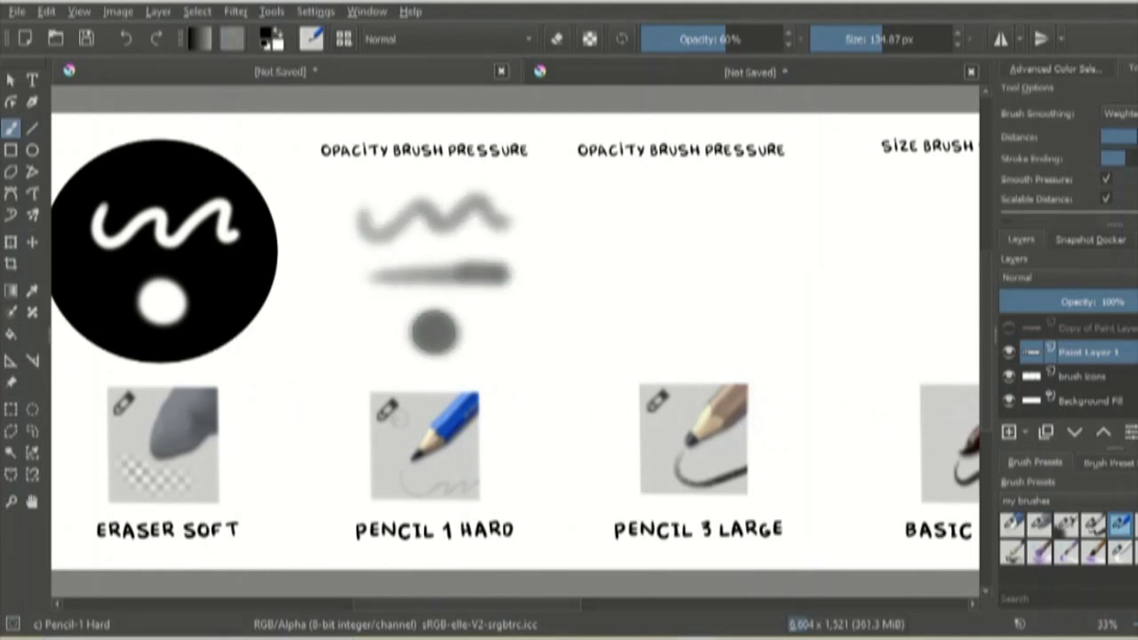
drag(463, 274, 430, 272)
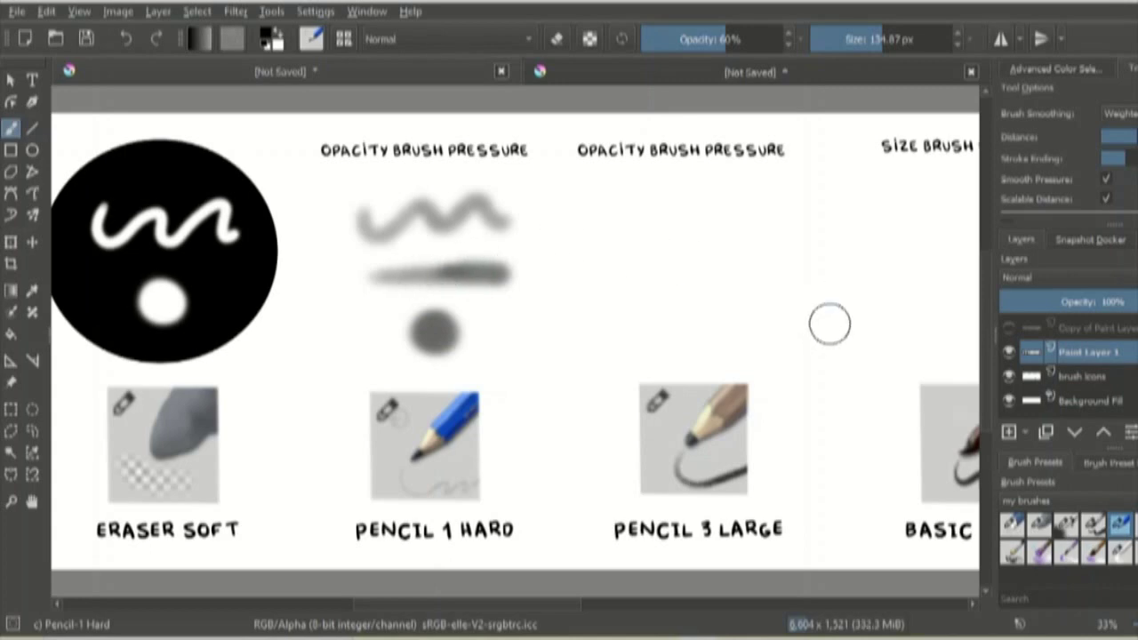
Draw a wavy line, a horizontal stroke and a dot above the Pencil 3 Large sample with Pencil-3 Large 4B.
click(1098, 552)
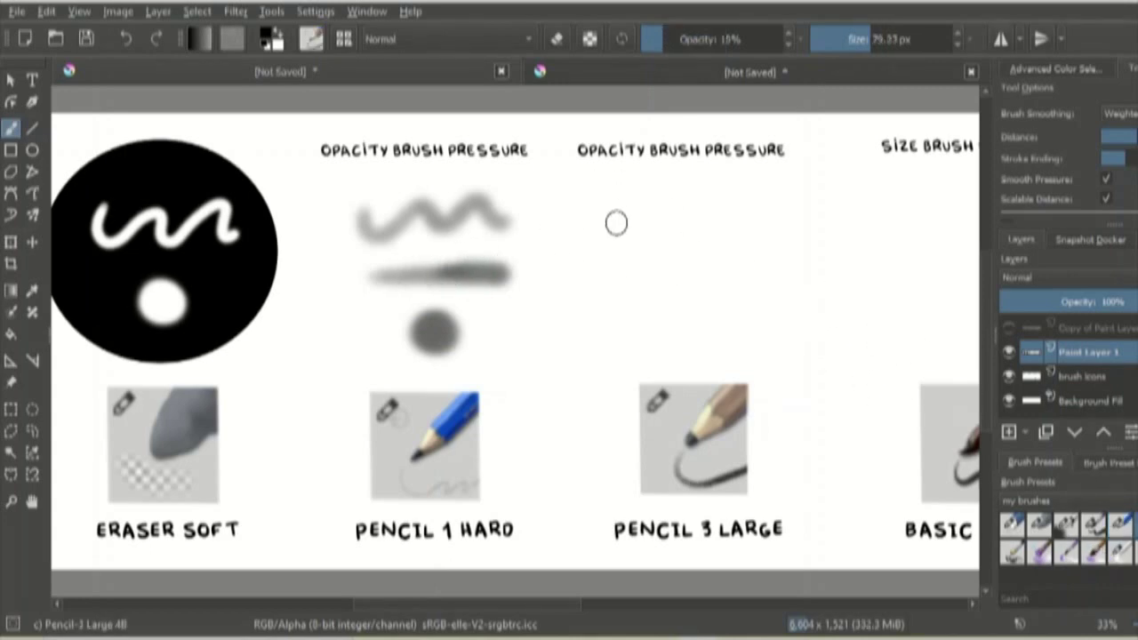
drag(603, 216, 757, 206)
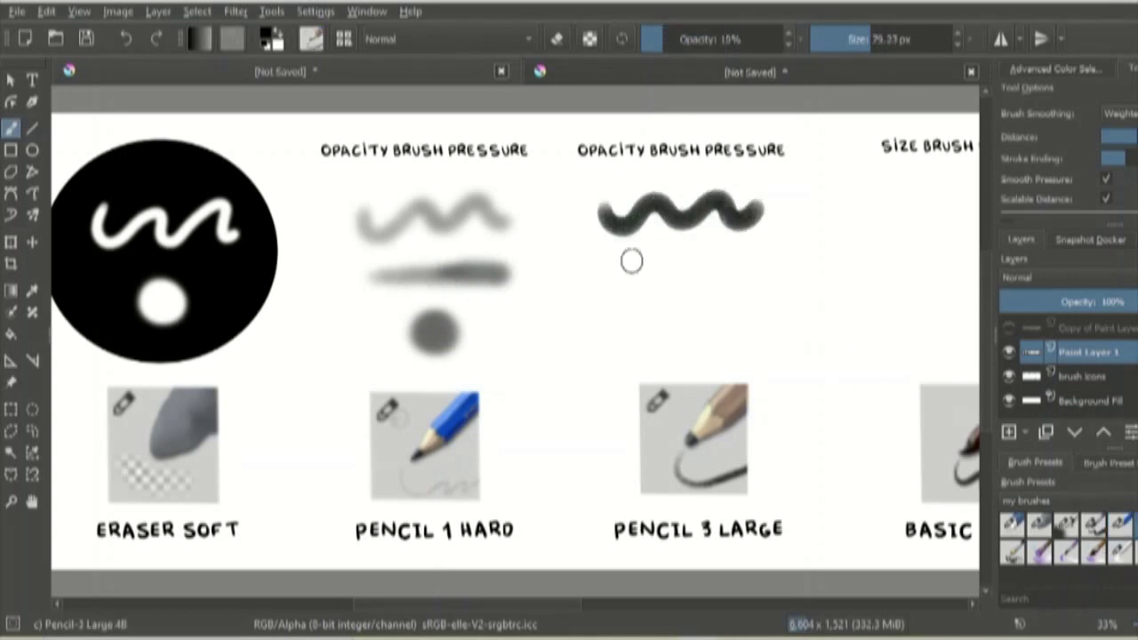
drag(610, 271, 757, 270)
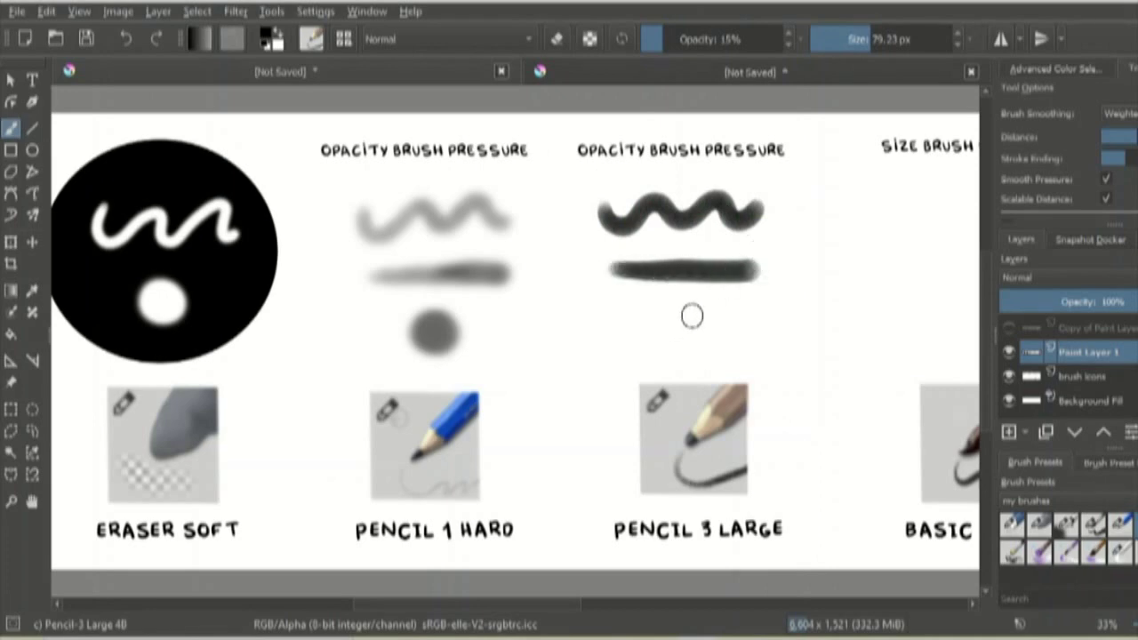
drag(691, 315, 686, 325)
Draw a wavy line, a tapered horizontal stroke and a dot above the Basic 5 Size sample with Basic-5 Size, redoing the tapered stroke once.
drag(492, 604, 601, 602)
click(1092, 524)
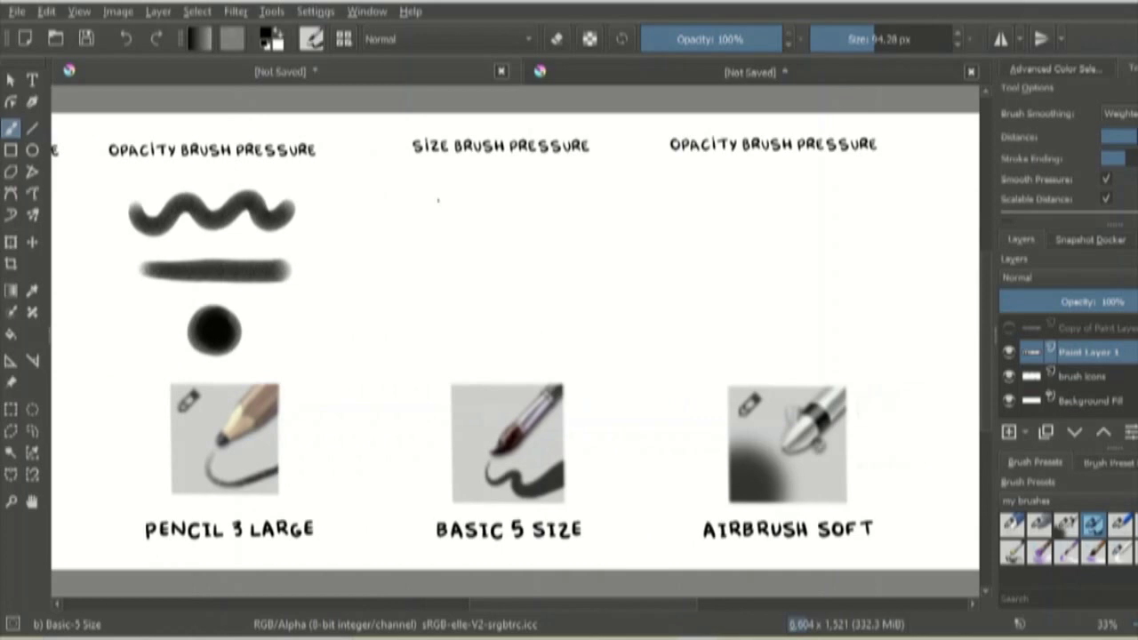
mouse_move(438, 201)
mouse_down()
mouse_move(463, 216)
mouse_move(496, 199)
mouse_move(583, 215)
mouse_up()
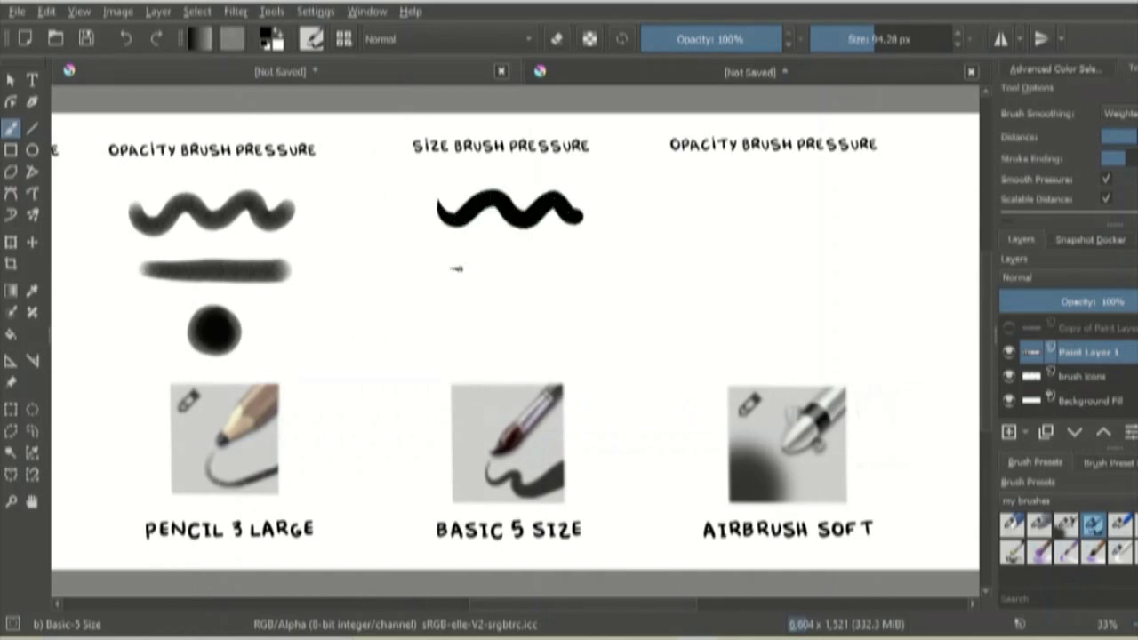
drag(456, 268, 580, 257)
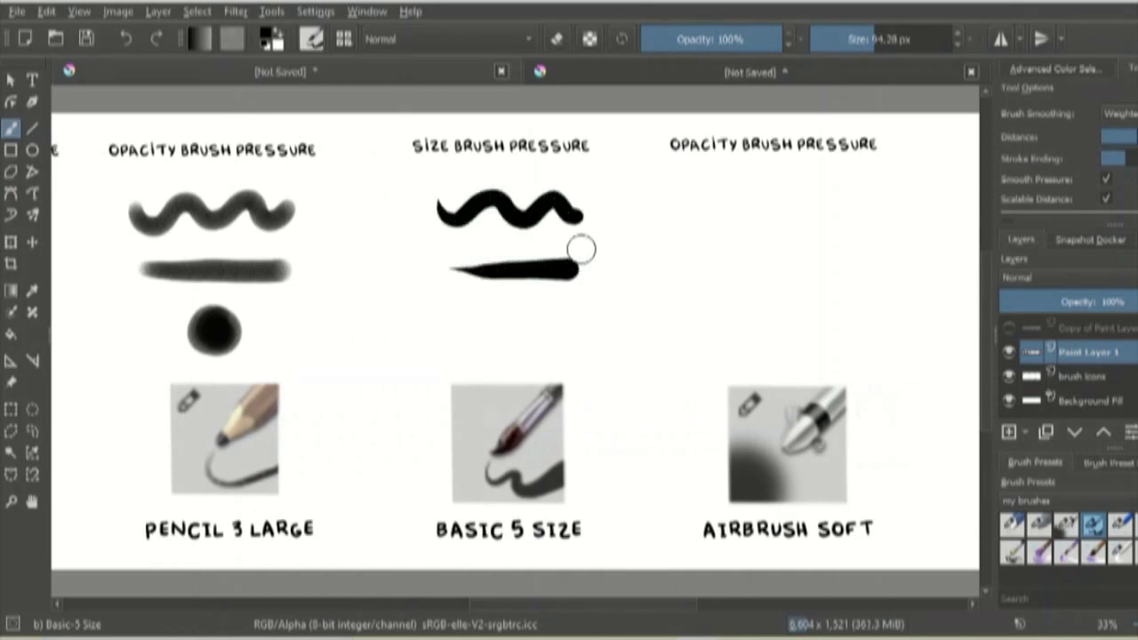
click(125, 41)
drag(454, 266, 582, 263)
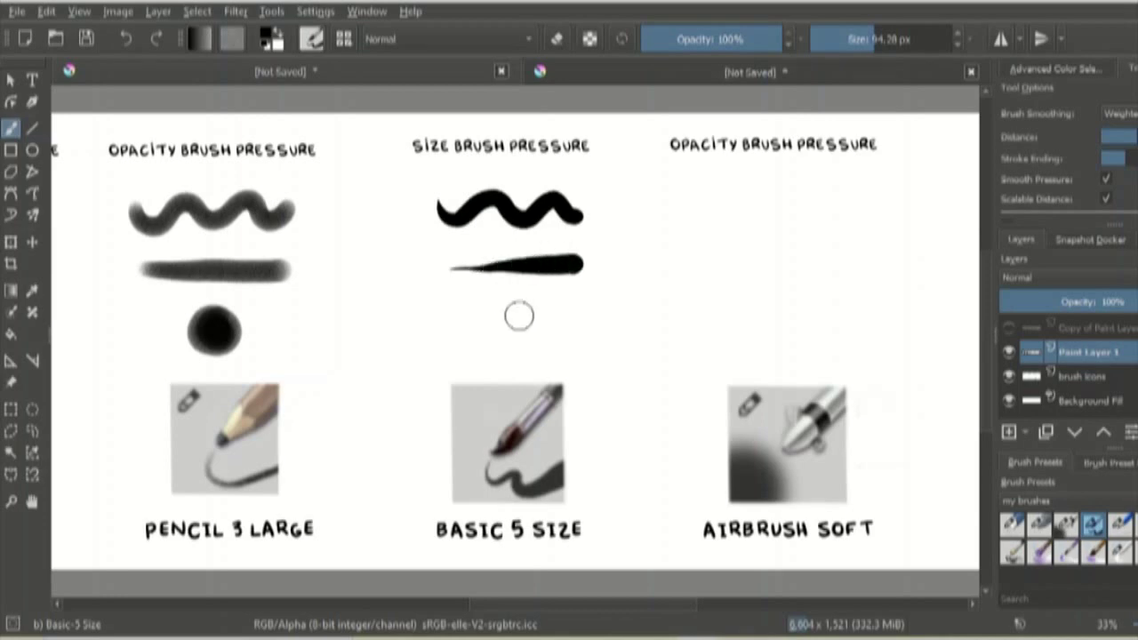
mouse_move(520, 316)
mouse_down()
mouse_move(503, 315)
mouse_move(515, 314)
mouse_move(509, 326)
mouse_up()
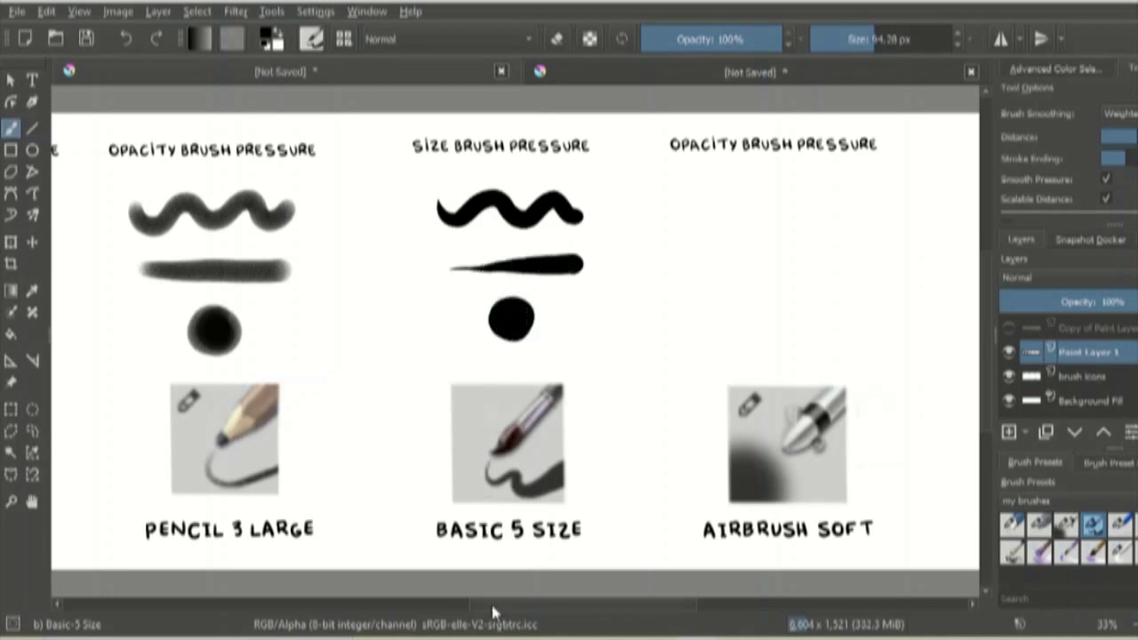
Draw a wavy line, a horizontal stroke fading from light to dark and a dot above the Airbrush Soft sample with Airbrush Soft.
drag(493, 608, 570, 609)
click(1066, 525)
mouse_move(417, 206)
mouse_down()
mouse_move(477, 202)
mouse_move(510, 226)
mouse_move(558, 227)
mouse_up()
drag(425, 272, 558, 269)
drag(482, 325, 485, 329)
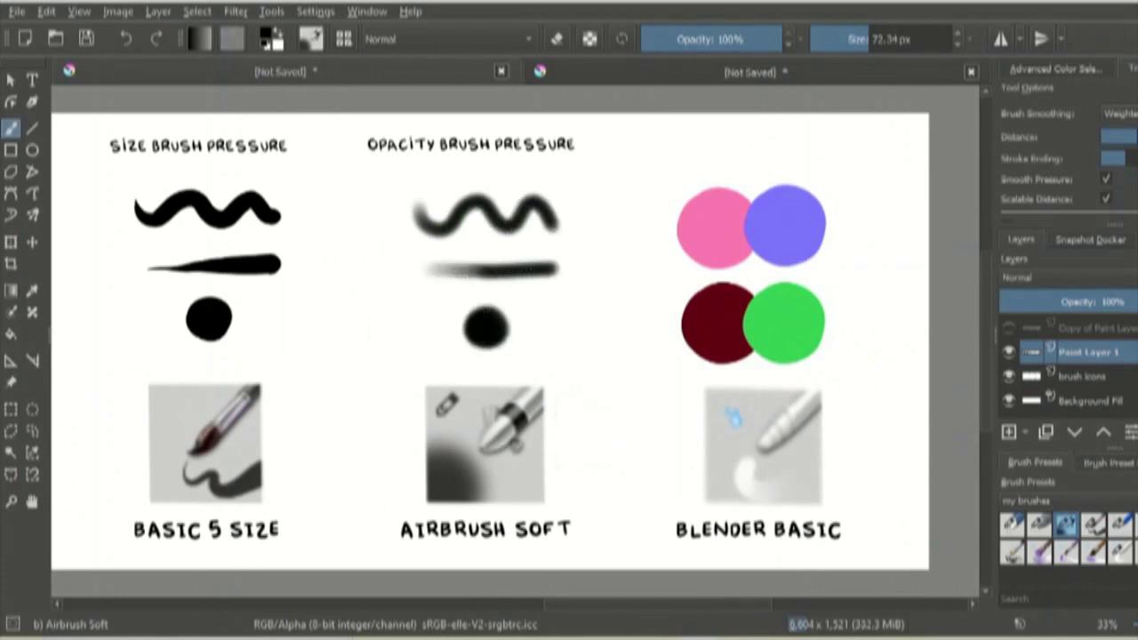
Blend the overlapping pink and blue circles above the Blender Basic sample with the Blender Basic brush.
click(1119, 553)
mouse_move(745, 223)
mouse_down()
mouse_move(747, 233)
mouse_move(734, 227)
mouse_up()
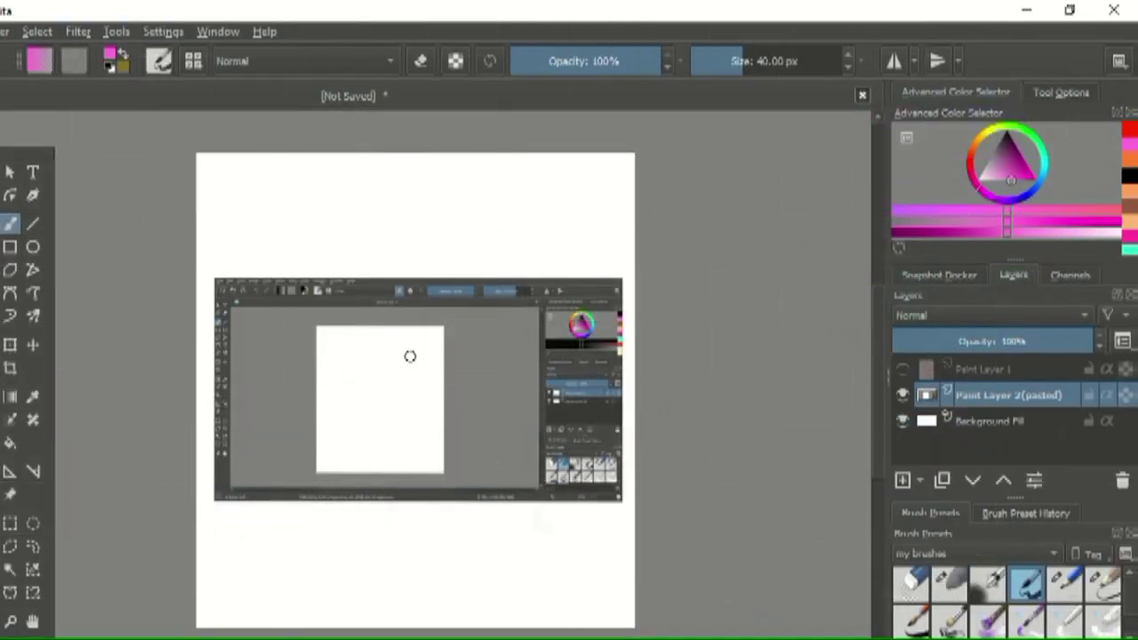
Draw pink arrows to the toolbox and the toolbar on the pasted screenshot, handwriting "tools" and "shortcuts" beside them.
mouse_move(249, 448)
mouse_down()
mouse_move(290, 533)
mouse_move(253, 450)
mouse_move(306, 565)
mouse_up()
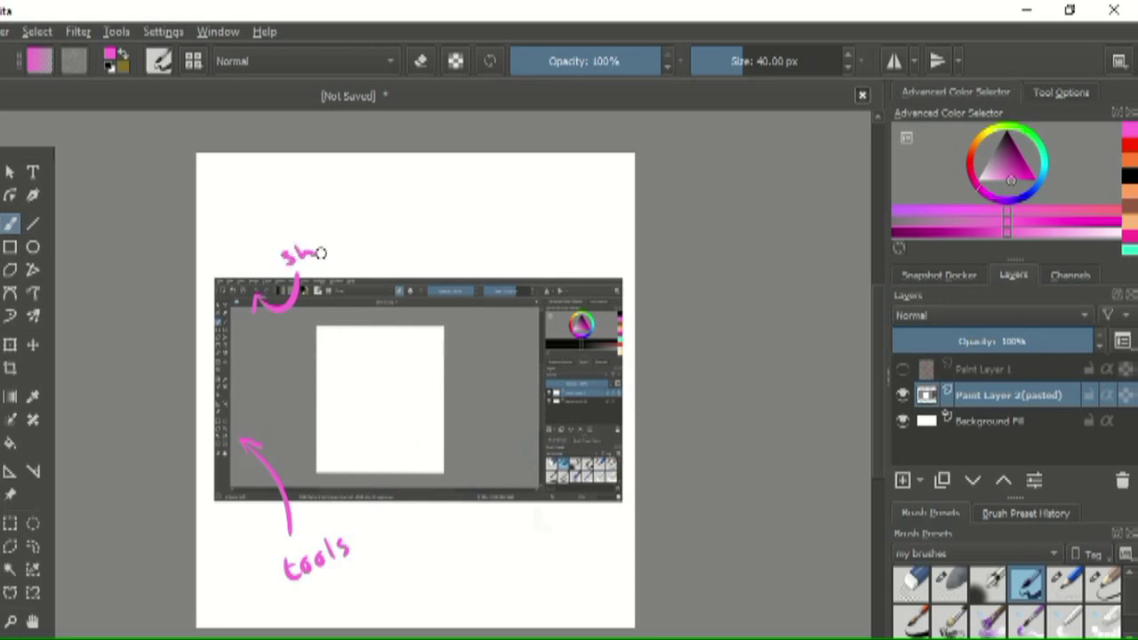
drag(365, 237, 426, 213)
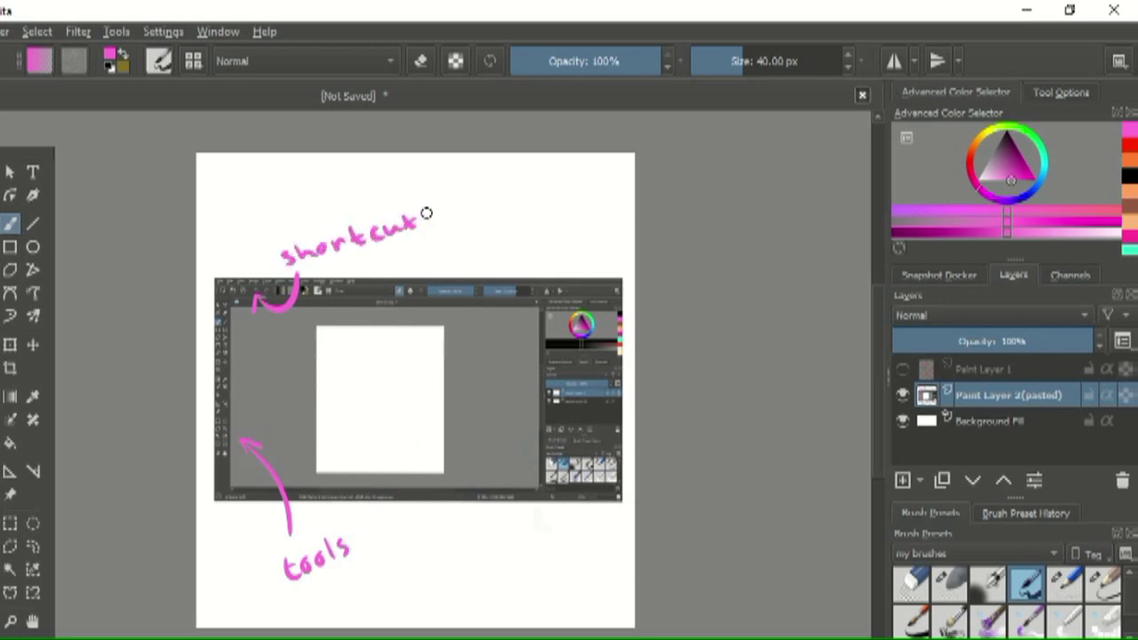
Sketch a black pointer symbol below the pasted screenshot and draw a red circle around it.
click(1129, 178)
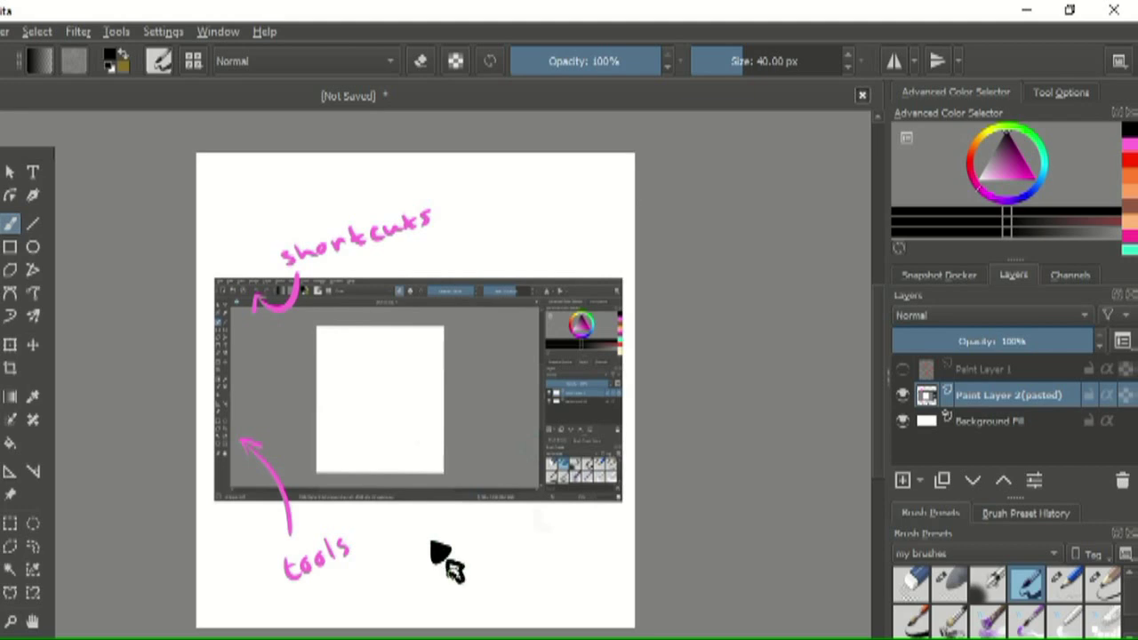
click(1134, 162)
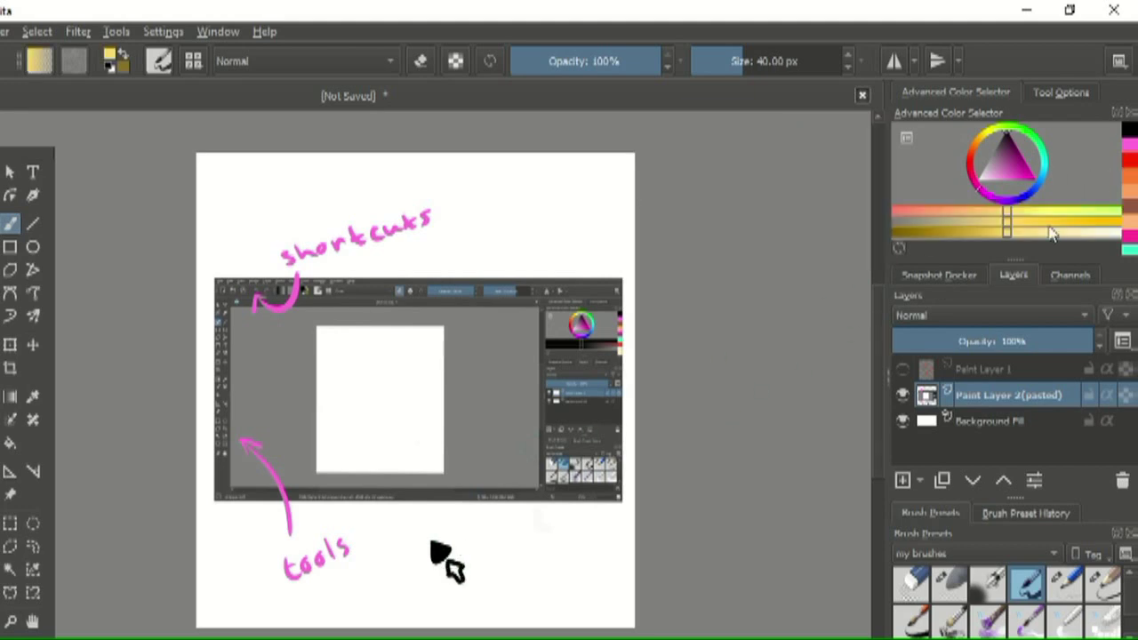
click(1129, 162)
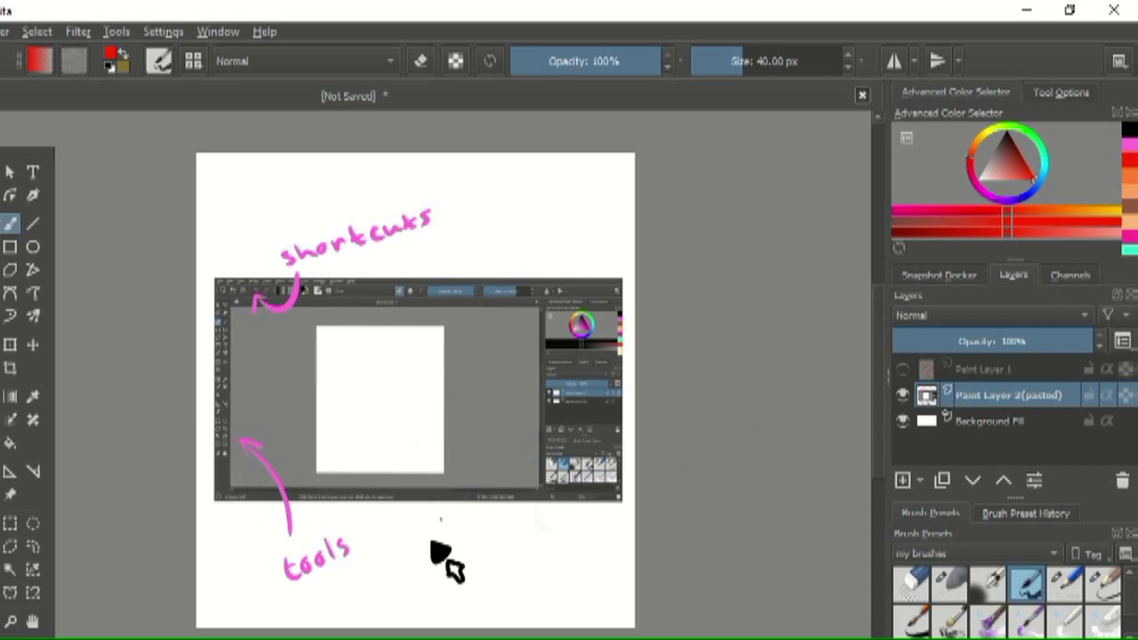
drag(440, 518, 418, 504)
Draw orange circled numbers on the pasted screenshot: 1 over the layers docker, 2 over the opacity slider and 3 over the toolbox.
click(1051, 214)
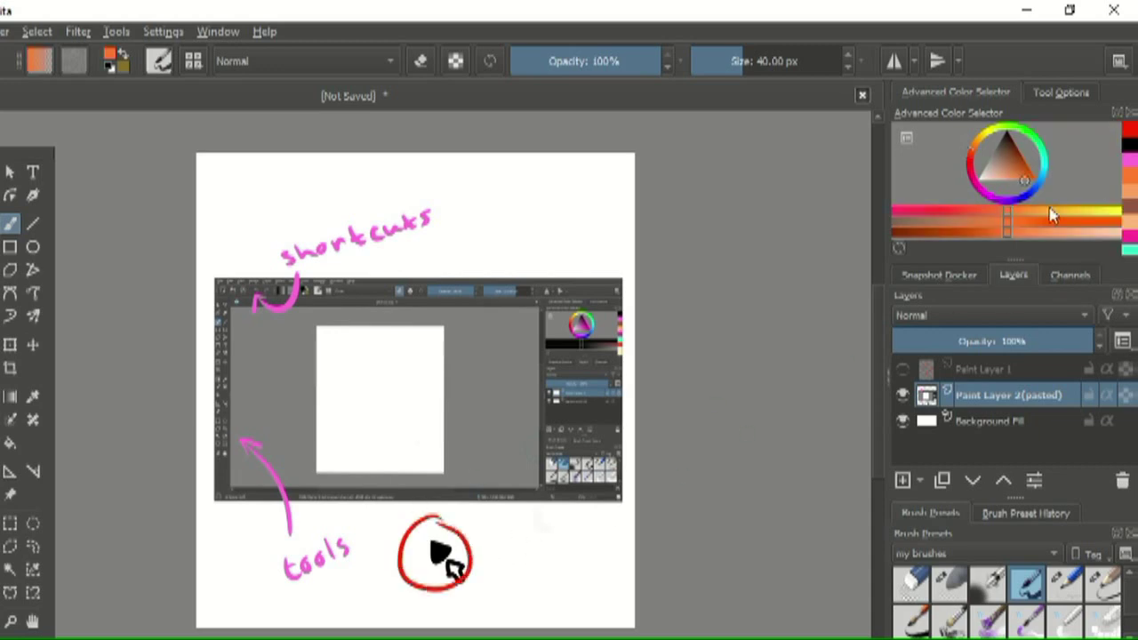
drag(591, 373, 594, 395)
drag(604, 352, 601, 409)
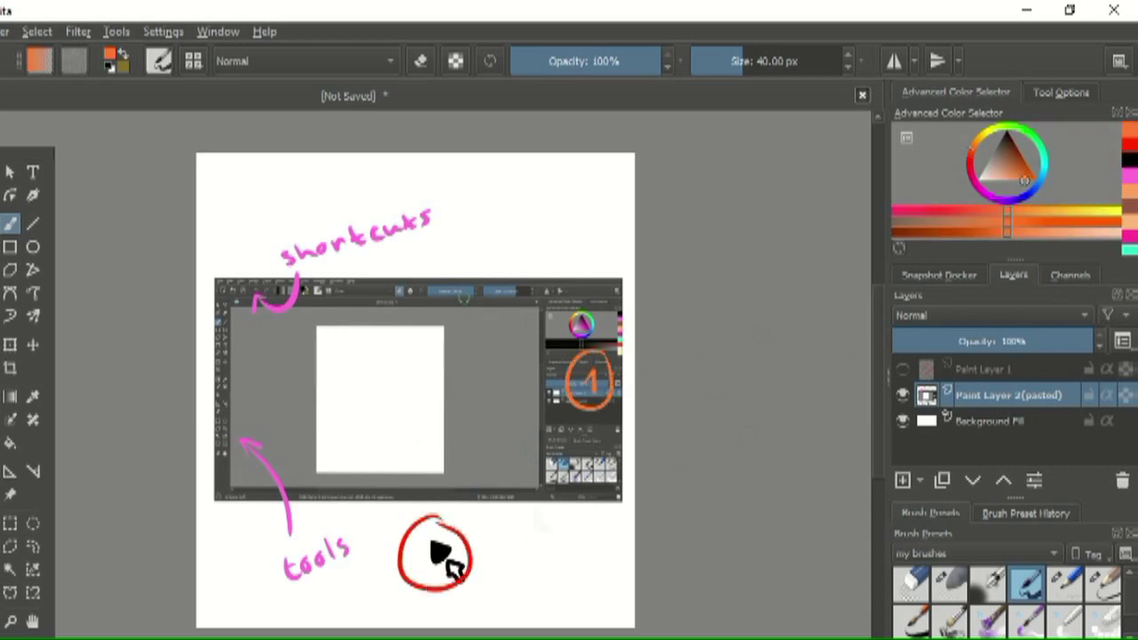
drag(449, 273, 439, 277)
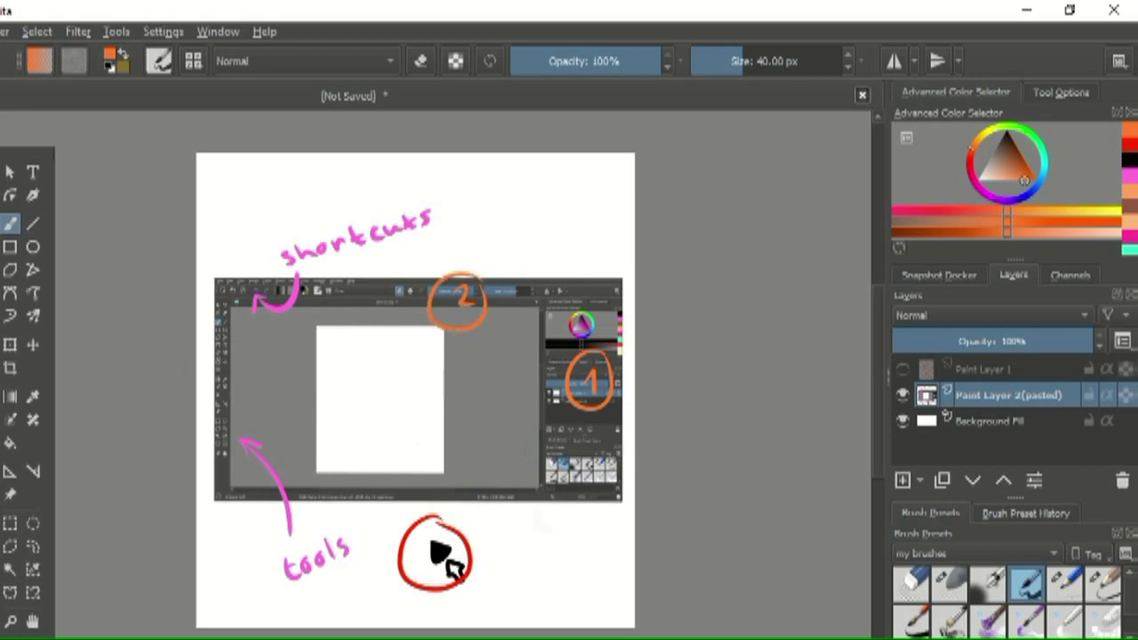
drag(222, 340, 227, 343)
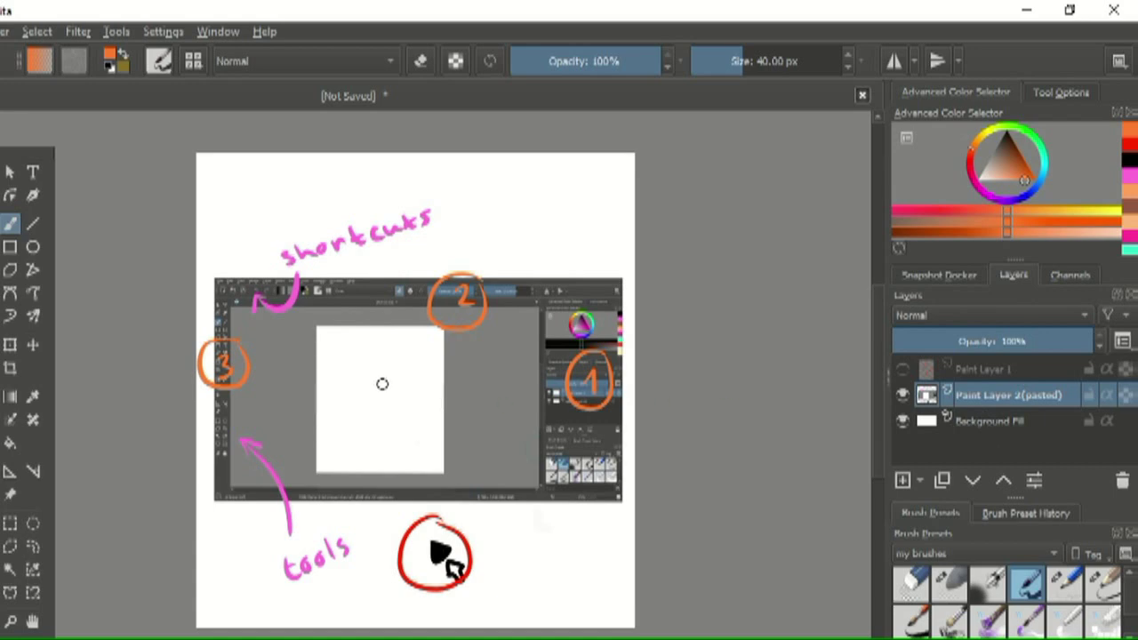
Examine the list of dockers that can be shown or hidden.
click(163, 32)
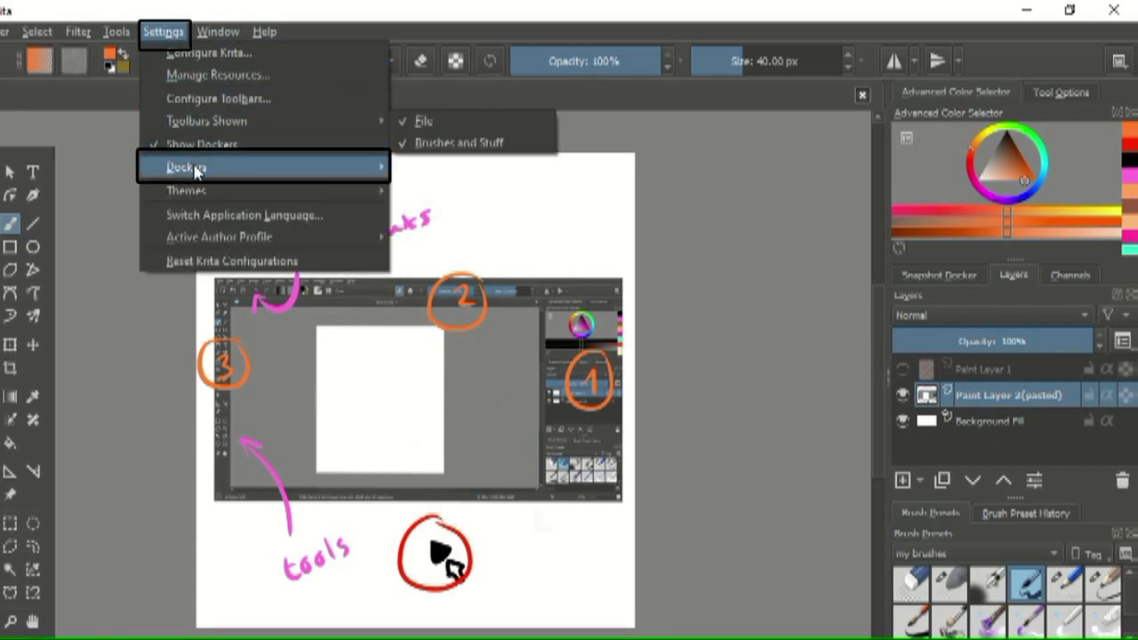
mouse_move(227, 175)
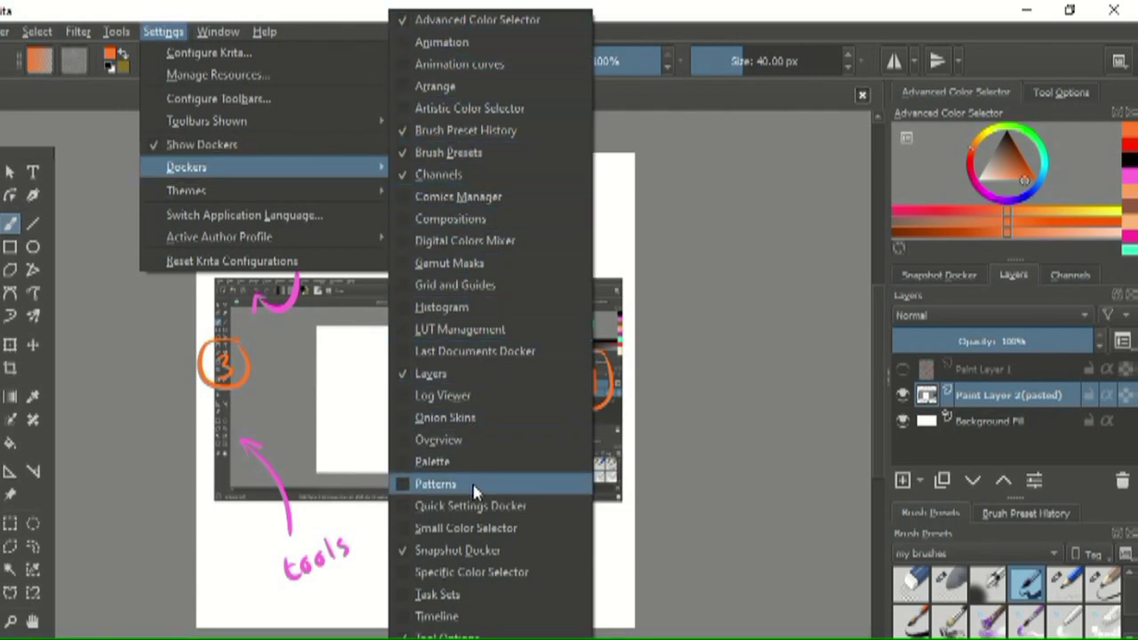
click(479, 635)
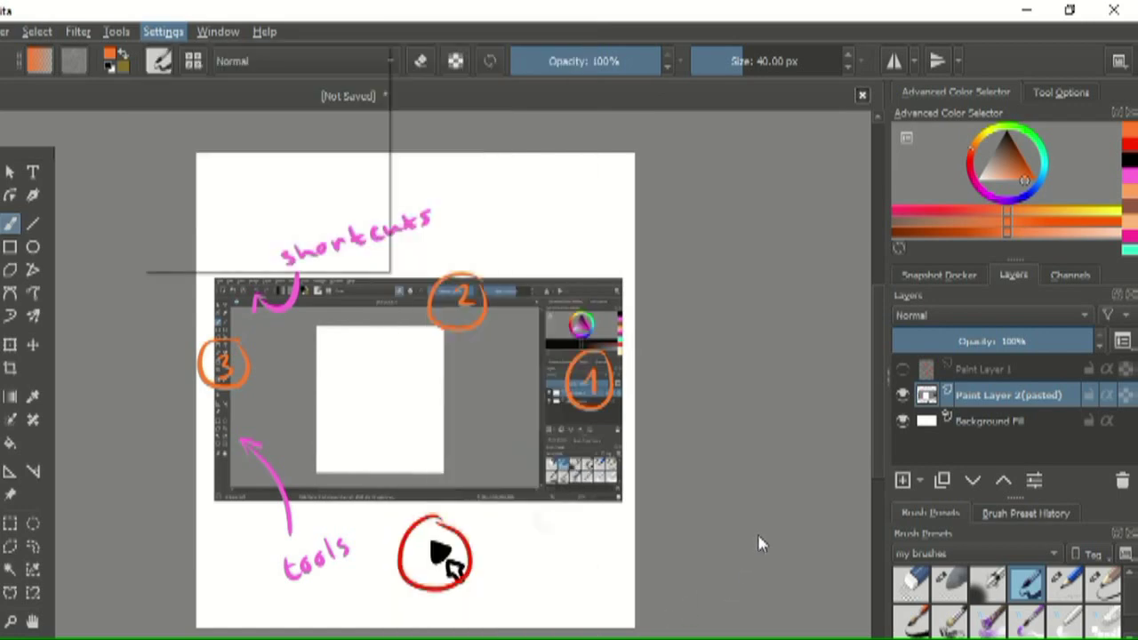
Hide the layer Paint Layer 2(pasted) and show Paint Layer 1.
click(902, 395)
click(902, 369)
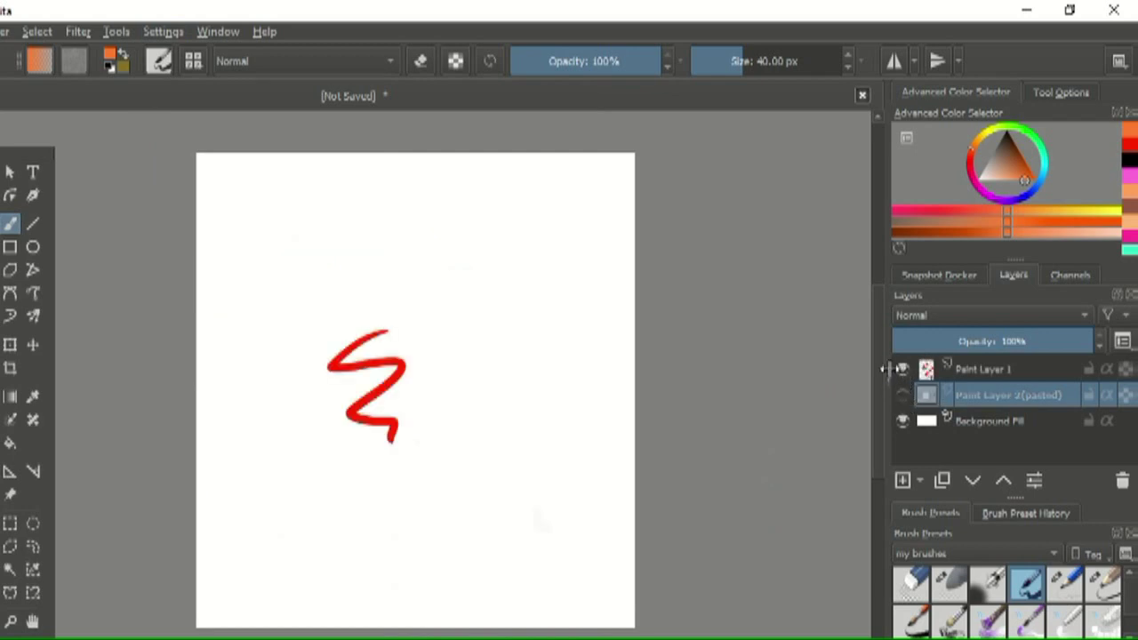
Try magenta and other colours in the Advanced Color Selector, finishing with light orange as the foreground colour.
drag(1021, 179, 1017, 260)
drag(976, 153, 976, 233)
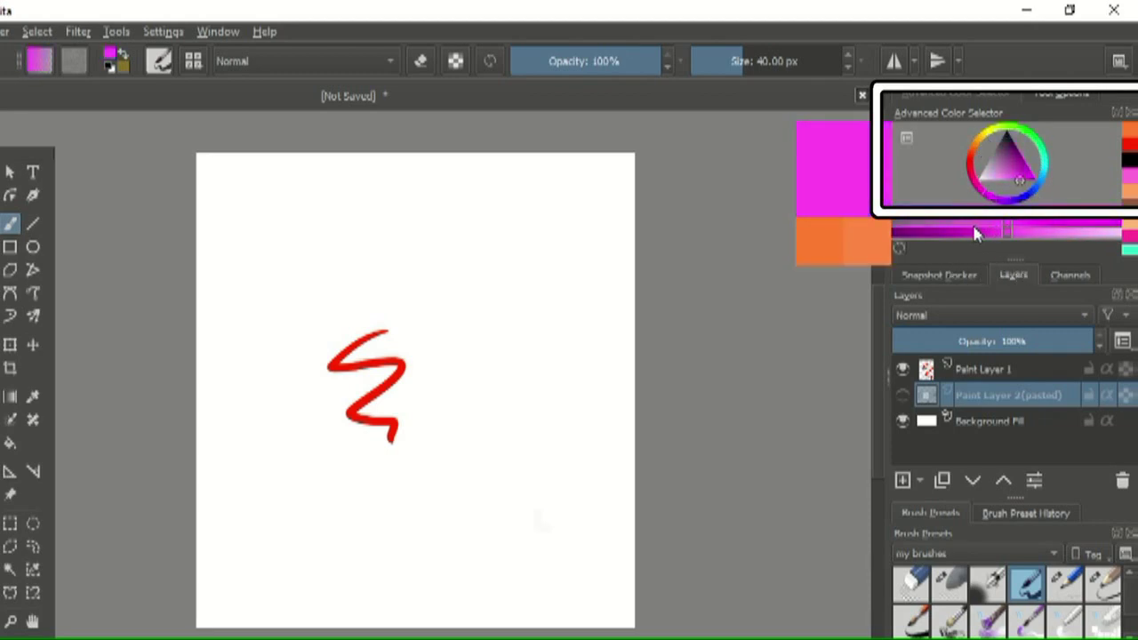
drag(930, 182, 935, 121)
mouse_move(1005, 209)
mouse_down()
mouse_move(1094, 202)
mouse_move(1059, 223)
mouse_move(992, 233)
mouse_move(1103, 229)
mouse_move(918, 241)
mouse_move(968, 247)
mouse_move(1014, 230)
mouse_up()
Display the tool options and start transforming the red squiggle on Paint Layer 1.
click(1052, 94)
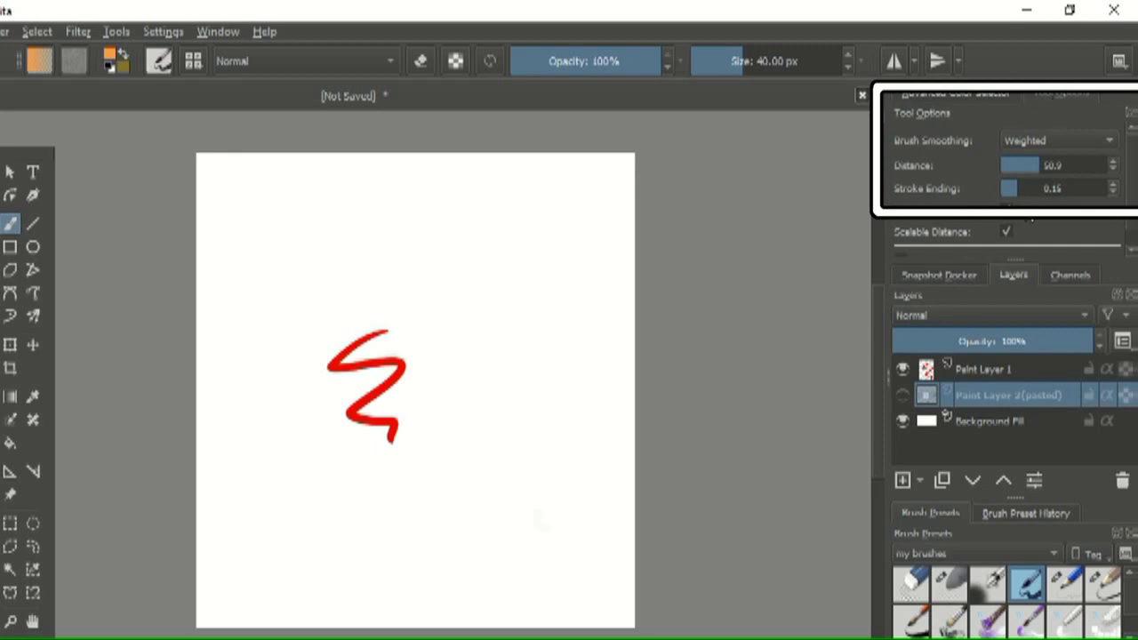
click(10, 344)
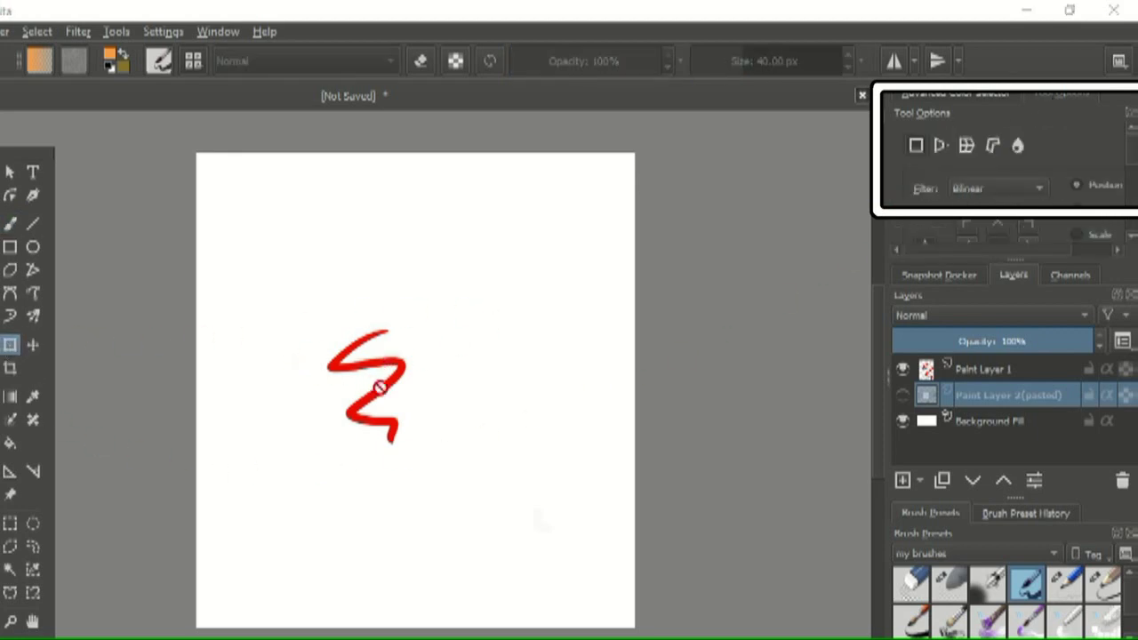
click(970, 377)
click(381, 376)
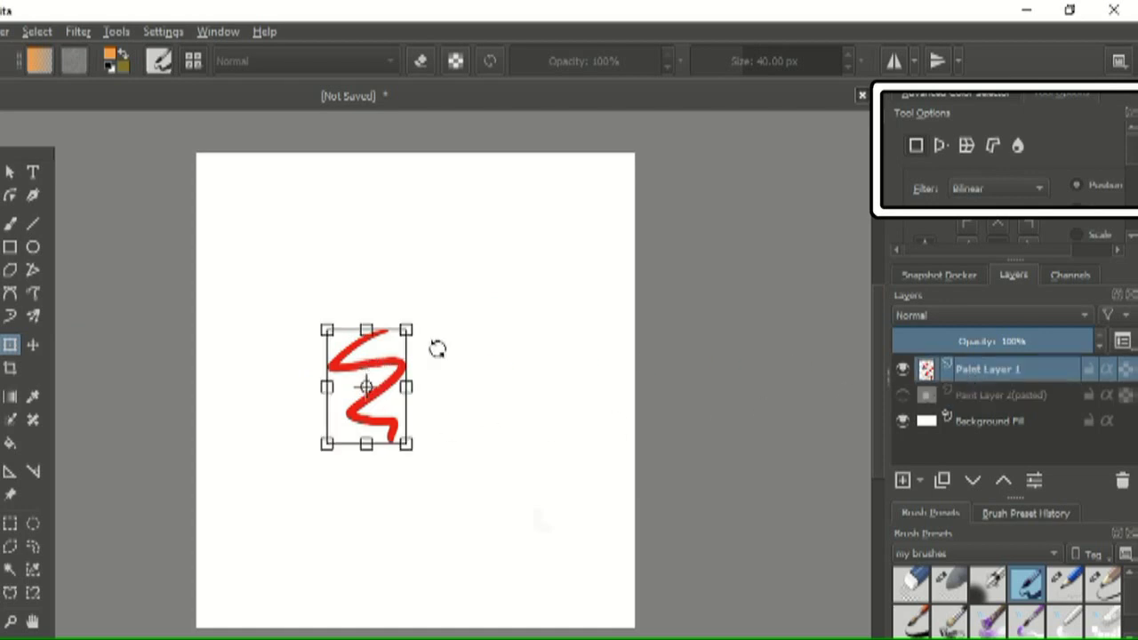
Try a perspective transform on the red squiggle, pulling its upper-right corner outward and slightly up.
click(939, 146)
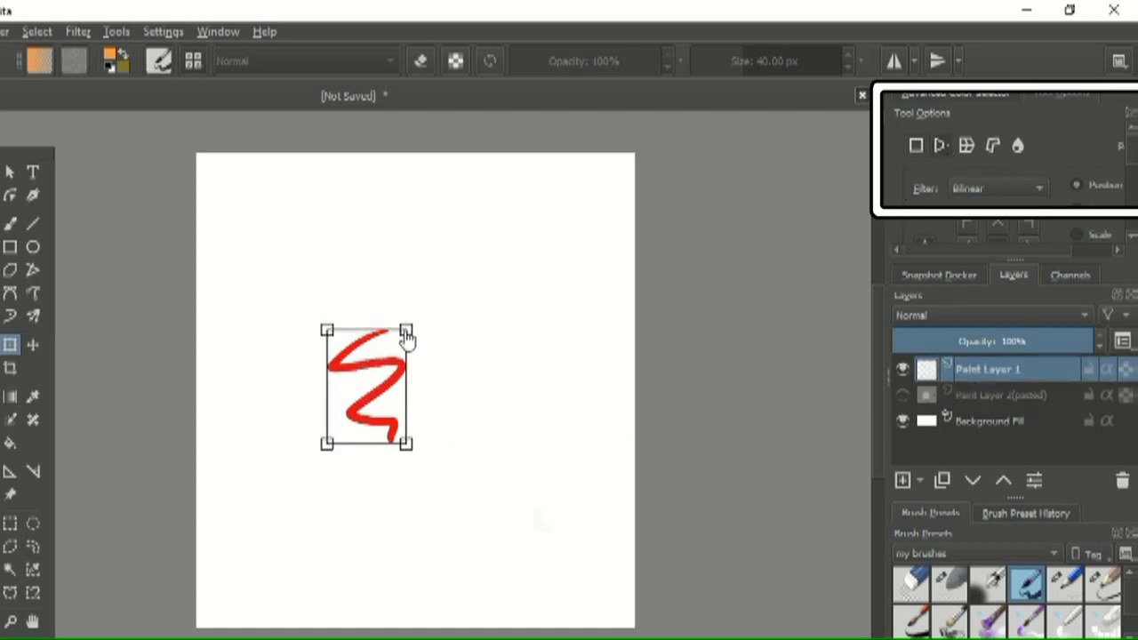
mouse_move(406, 334)
mouse_down()
mouse_move(521, 292)
mouse_move(464, 269)
mouse_move(430, 347)
mouse_move(498, 310)
mouse_up()
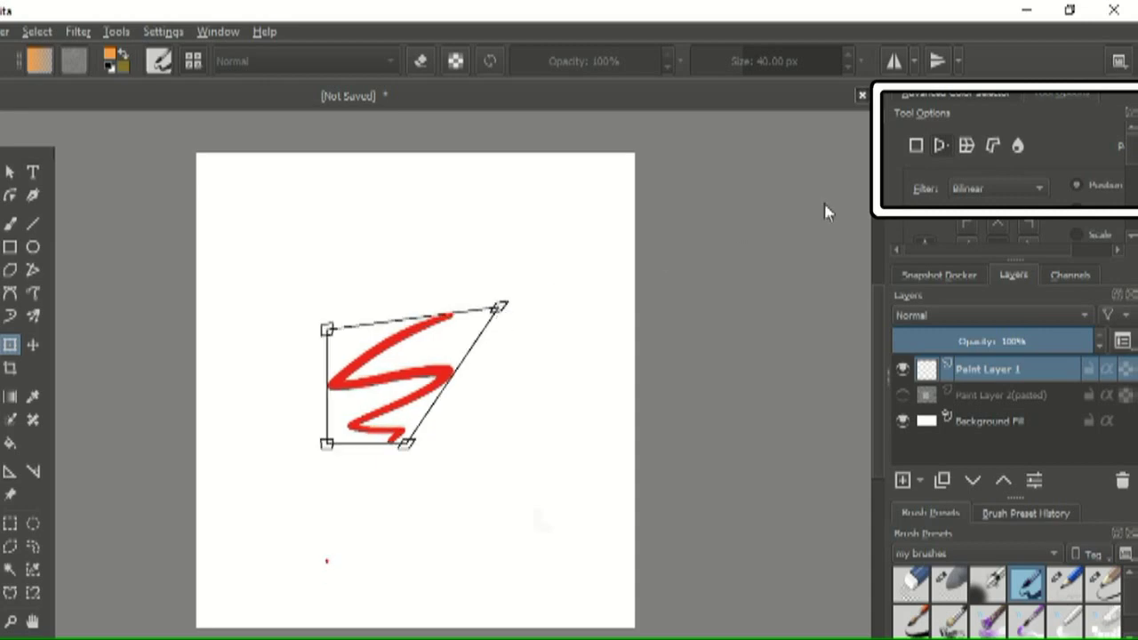
Warp the red squiggle by pulling its upper-left anchor up and its upper-right anchor outward, and return to the freehand brush.
click(966, 145)
mouse_move(326, 330)
mouse_down()
mouse_move(360, 377)
mouse_move(300, 312)
mouse_move(310, 259)
mouse_up()
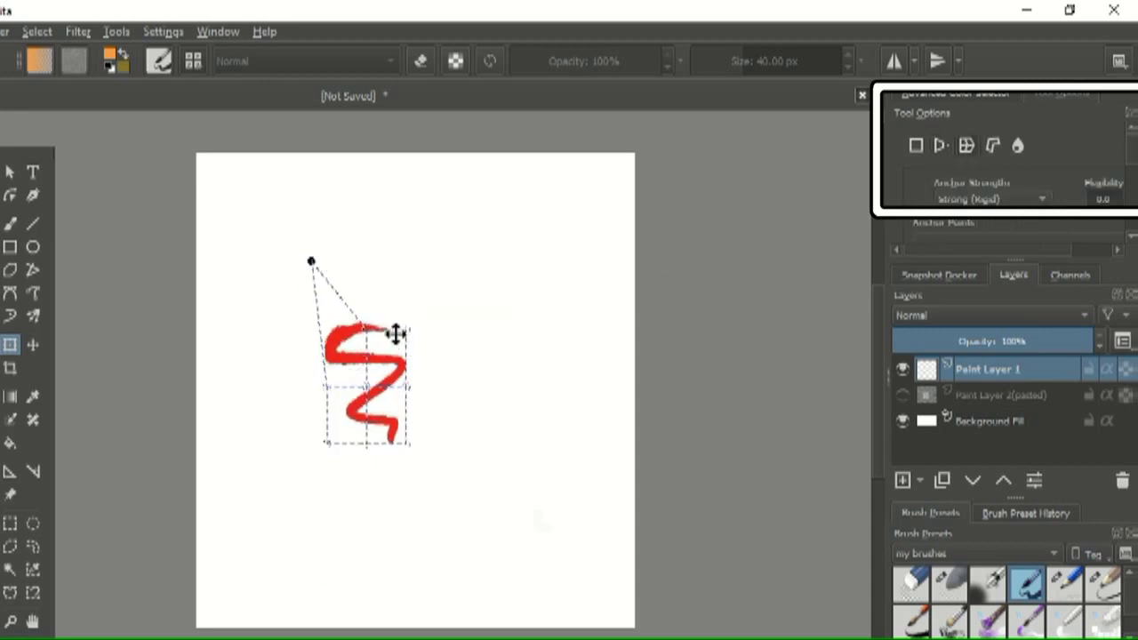
drag(405, 331, 424, 344)
click(13, 223)
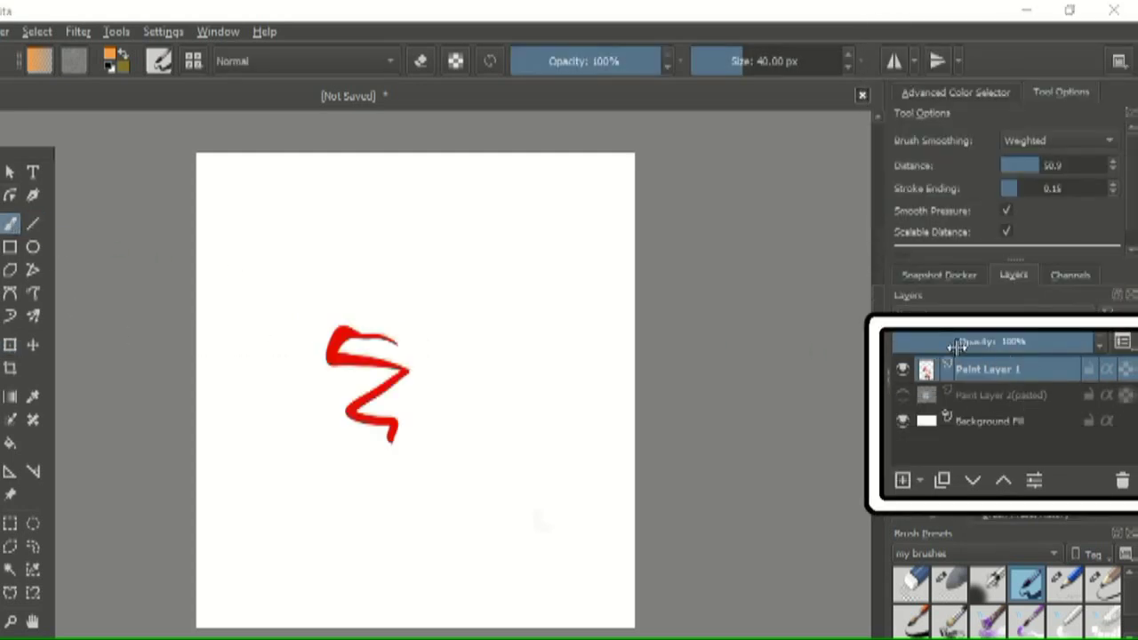
Add a paint layer above Paint Layer 1 and look through the other available layer types.
click(902, 481)
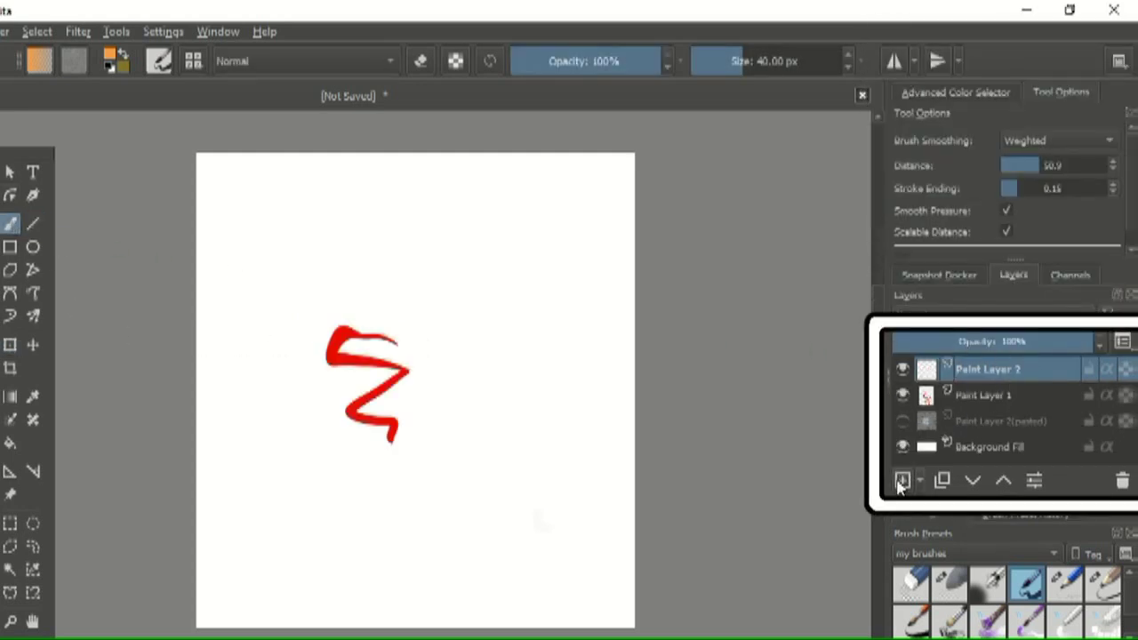
click(920, 483)
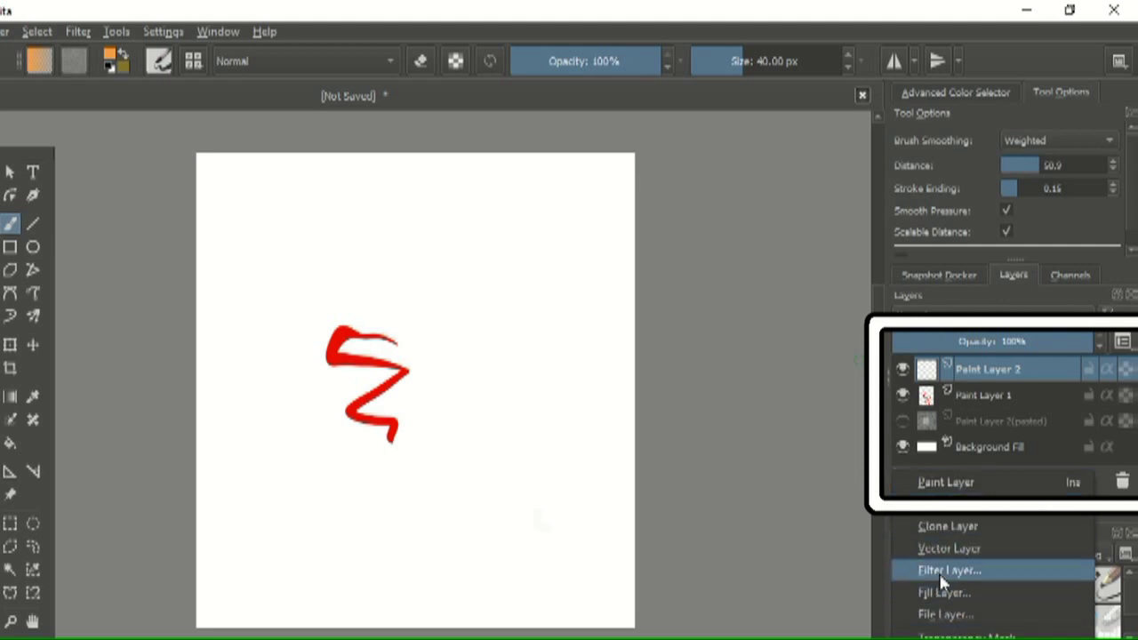
click(844, 542)
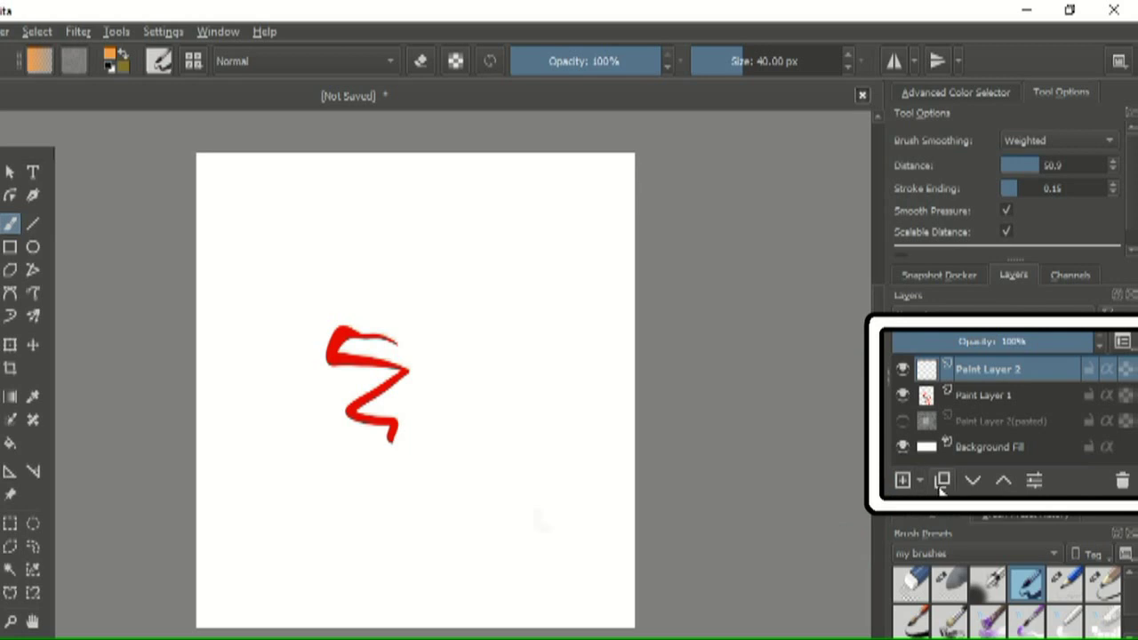
Duplicate Paint Layer 2 and delete the copy, and move Paint Layer 2 down and back up the stack.
click(943, 481)
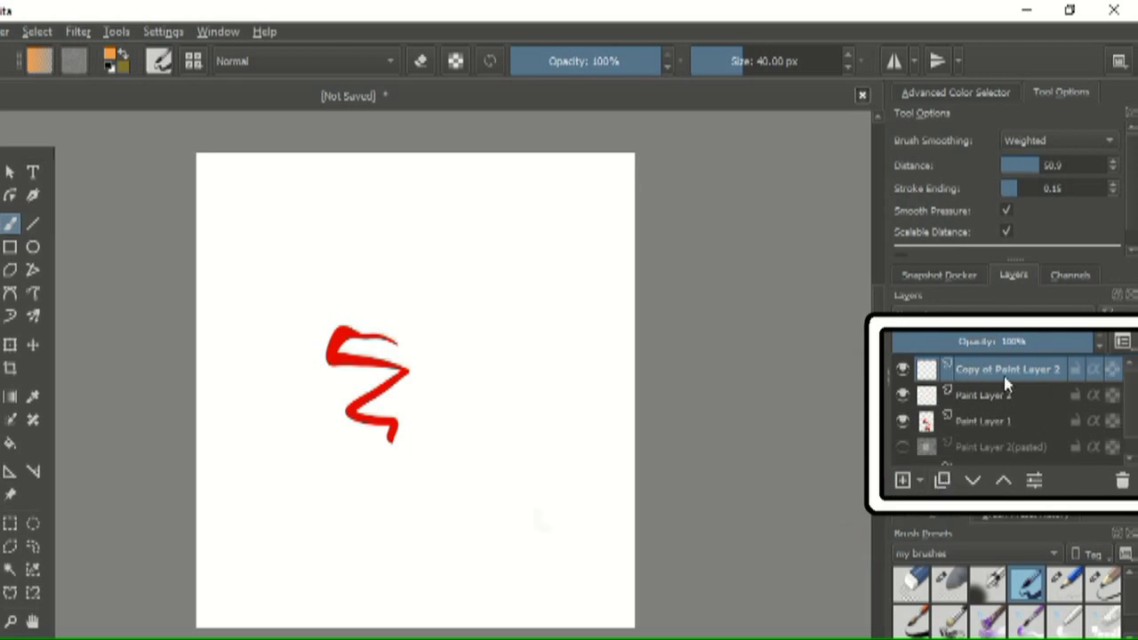
click(1122, 482)
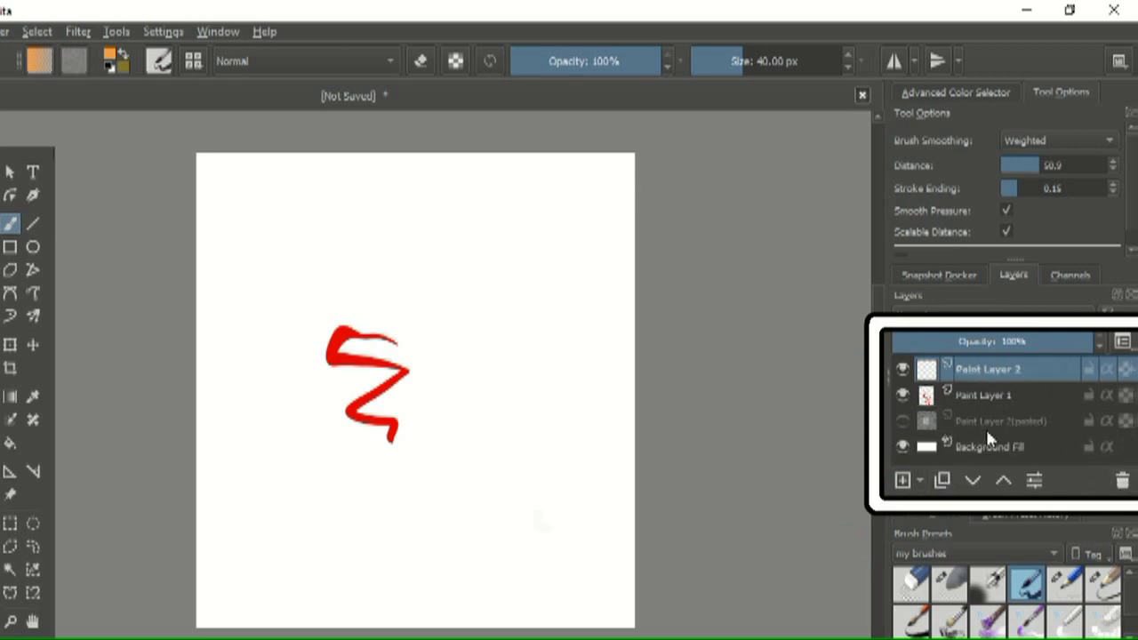
click(978, 482)
click(1003, 483)
Review the opacity and blending mode options in Paint Layer 1's properties and give the layer an orange color label.
click(1003, 395)
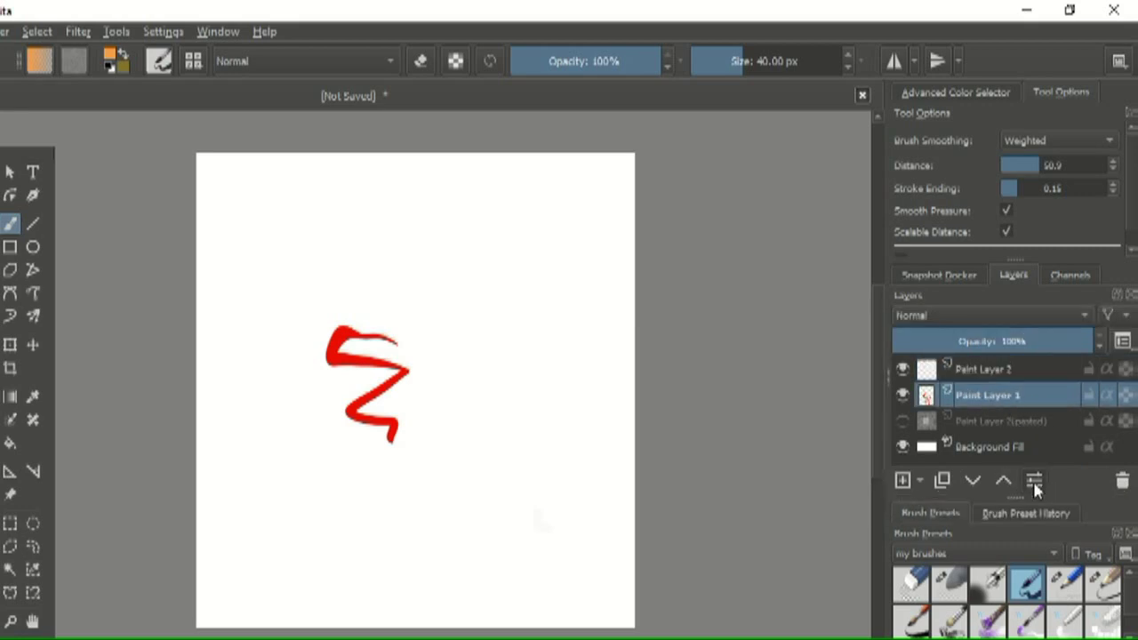
click(1033, 481)
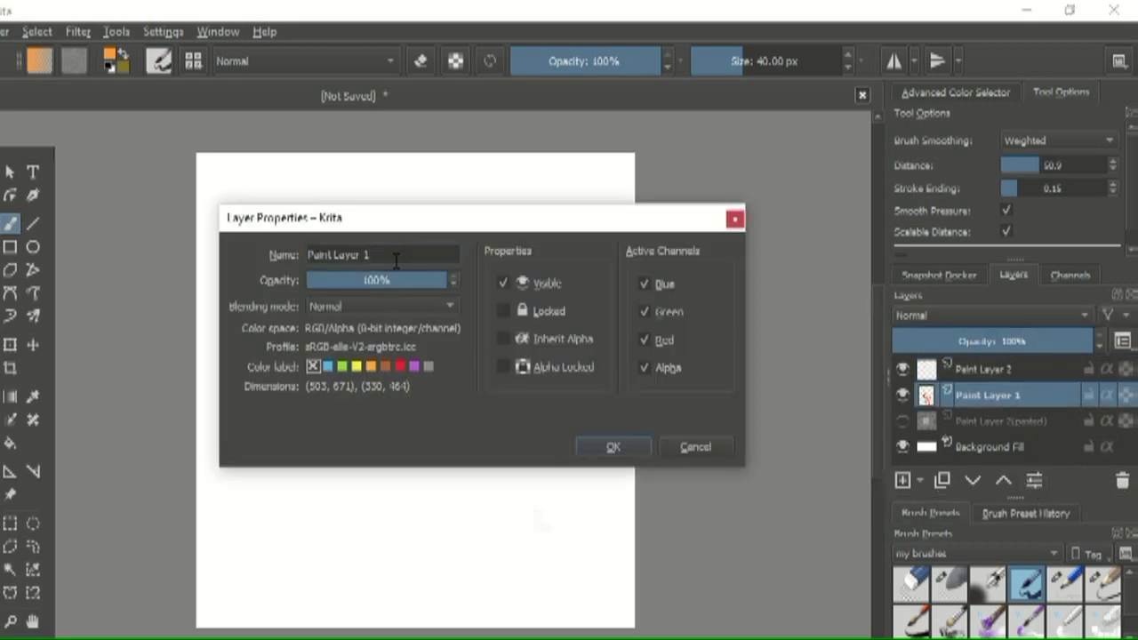
drag(392, 282, 455, 281)
click(407, 308)
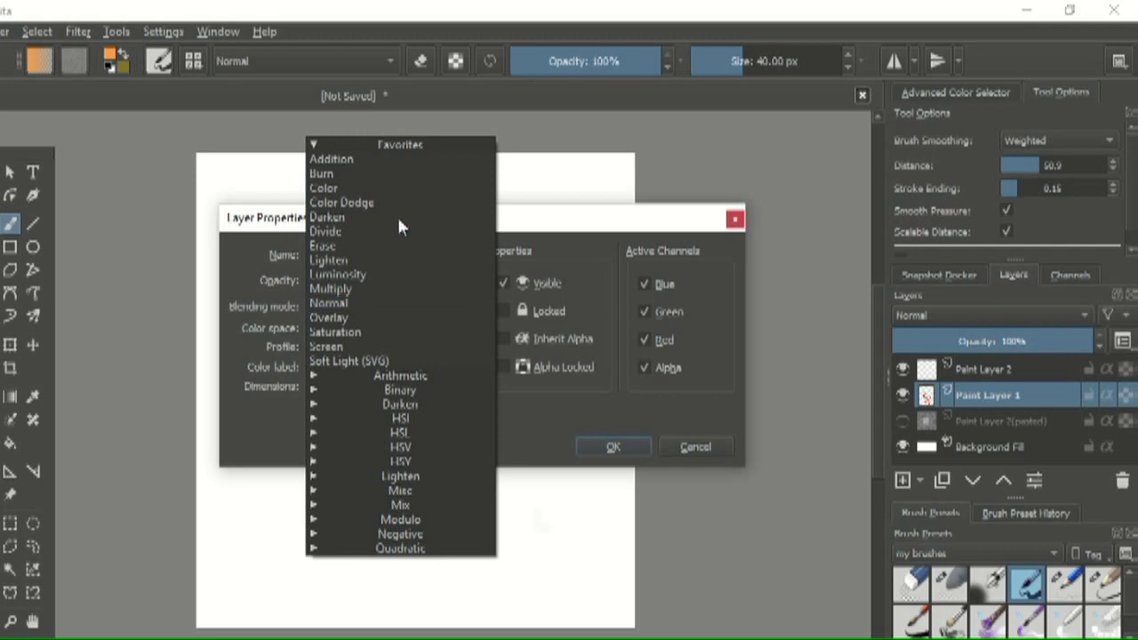
click(528, 430)
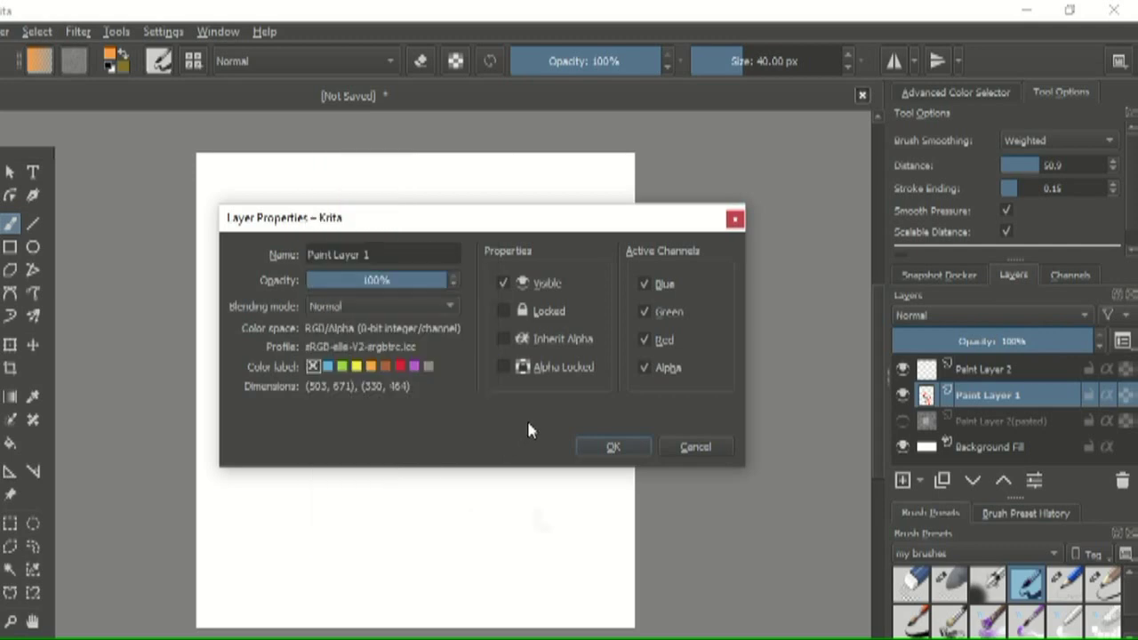
click(372, 367)
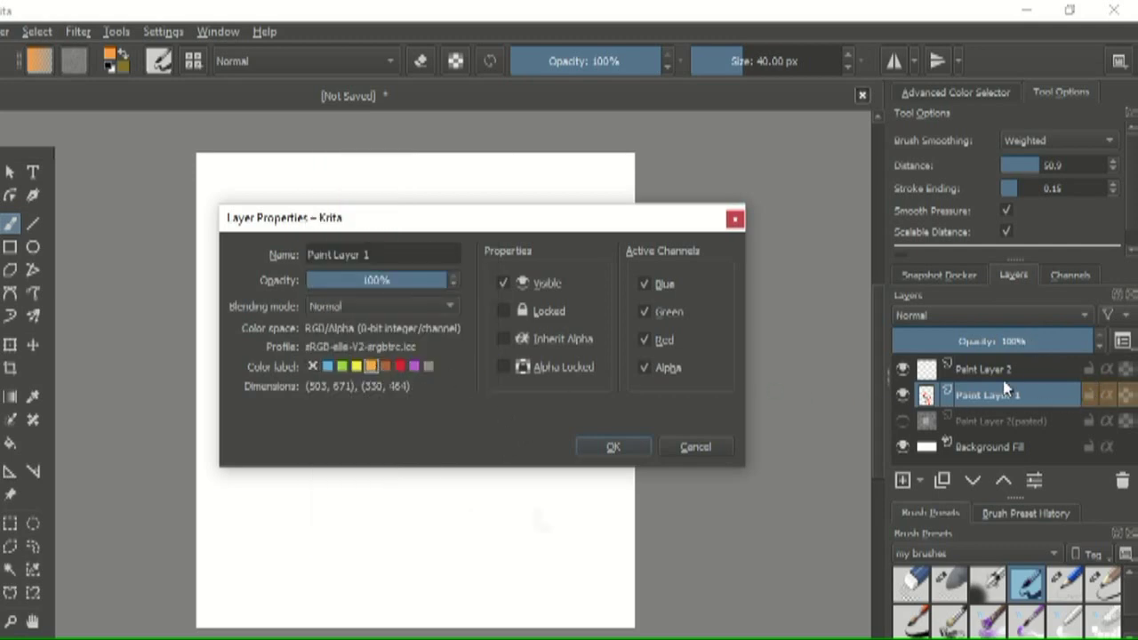
click(615, 447)
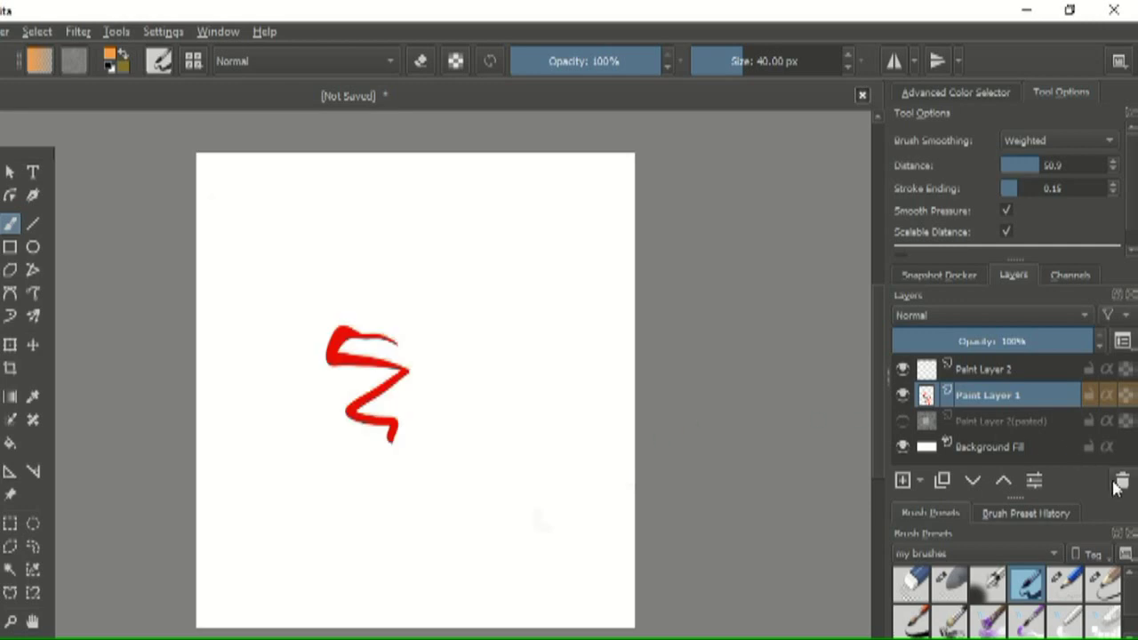
Delete the empty Paint Layer 2.
click(1058, 374)
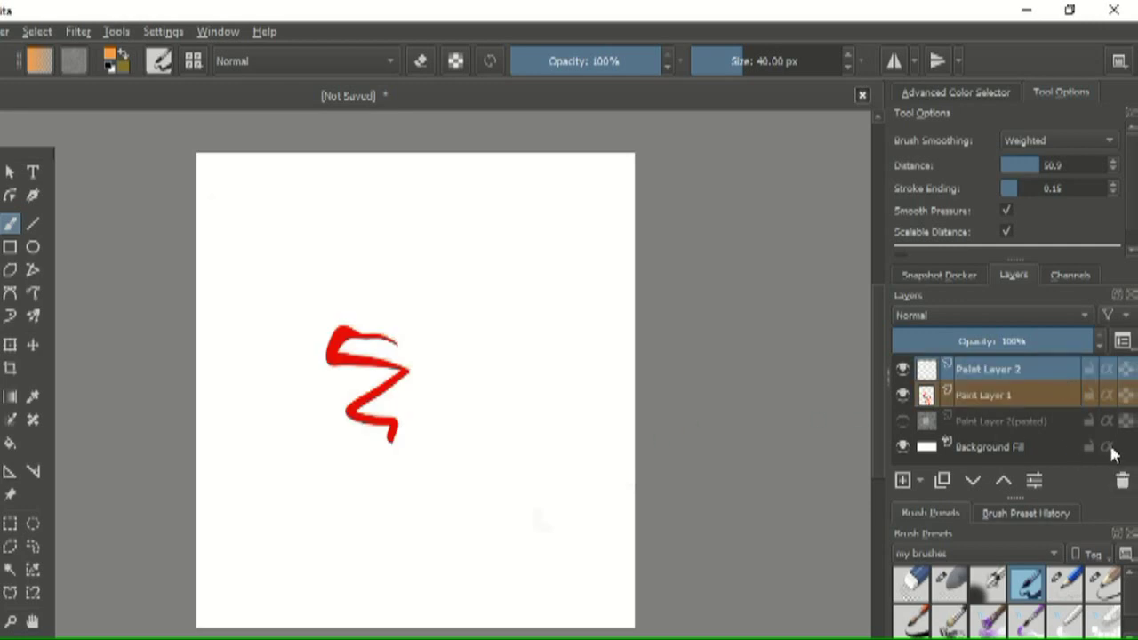
click(1121, 480)
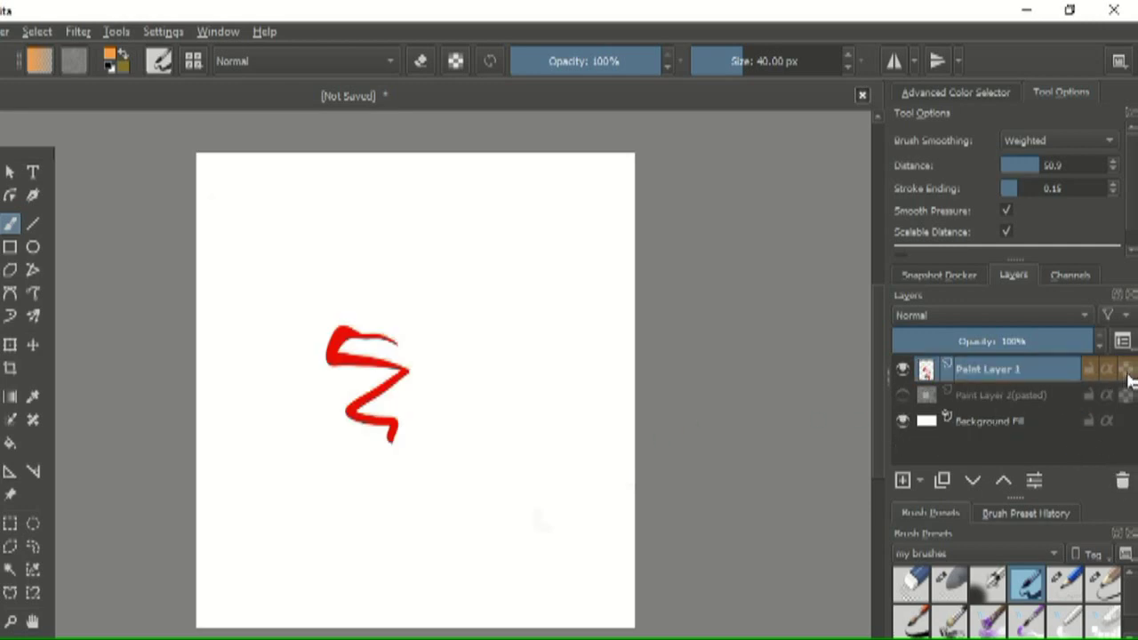
Lock Paint Layer 1's transparency and paint black diagonal strokes across the red zigzag.
click(985, 93)
click(1124, 174)
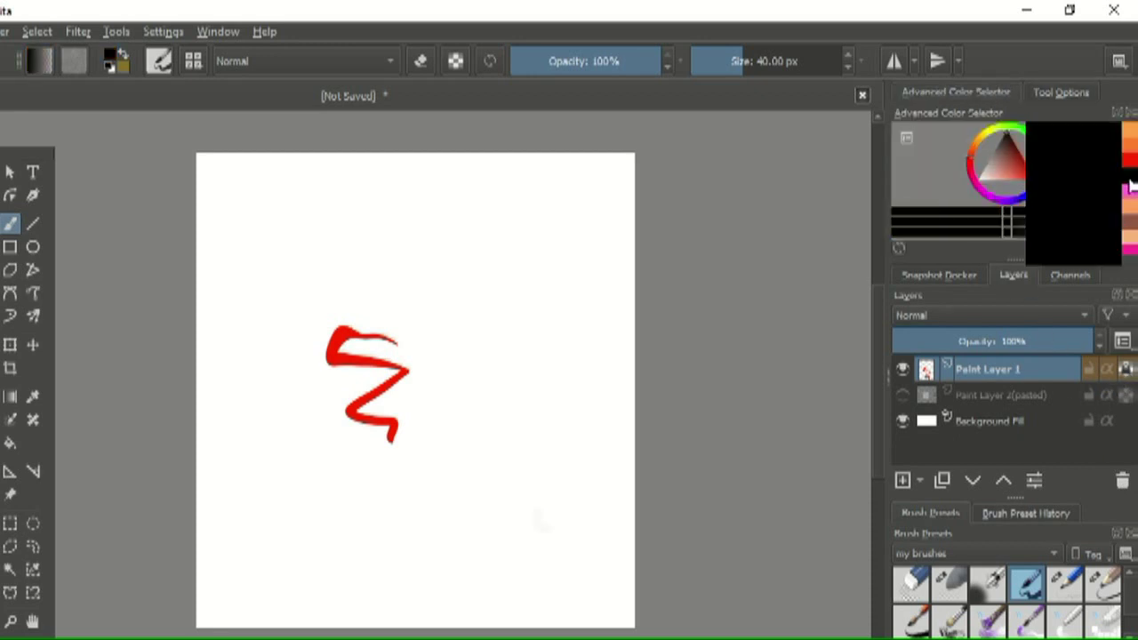
drag(289, 446, 343, 503)
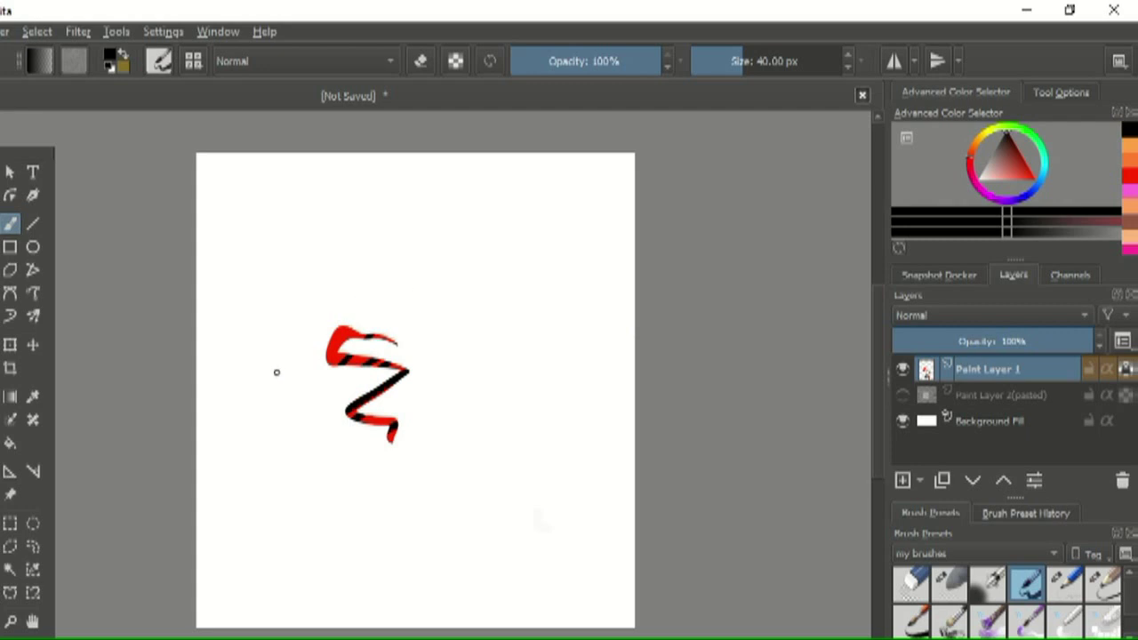
drag(276, 373, 319, 440)
Lock Paint Layer 1 against editing and toggle its visibility off and on again.
click(1089, 370)
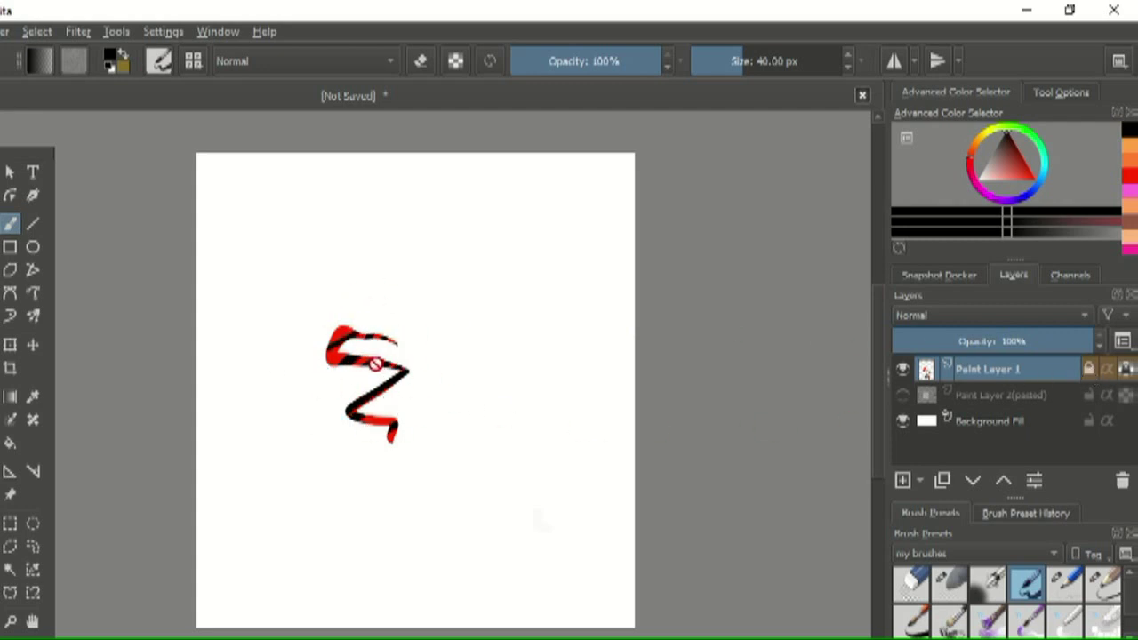
click(902, 372)
click(902, 372)
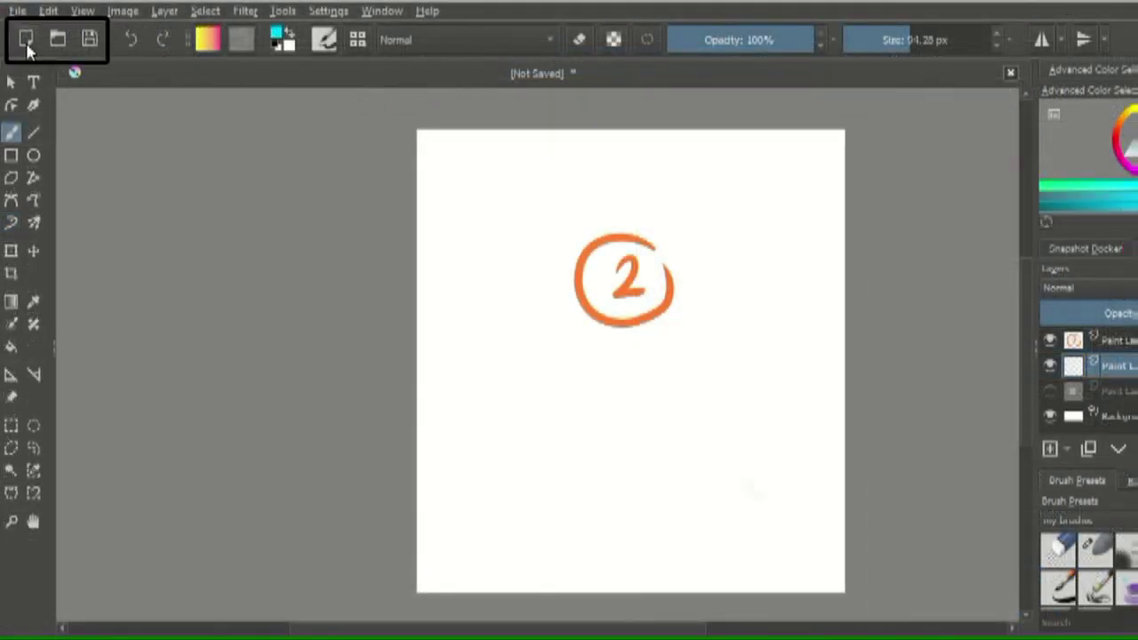
Undo the orange circle drawn around the number 2 and redo it.
click(134, 43)
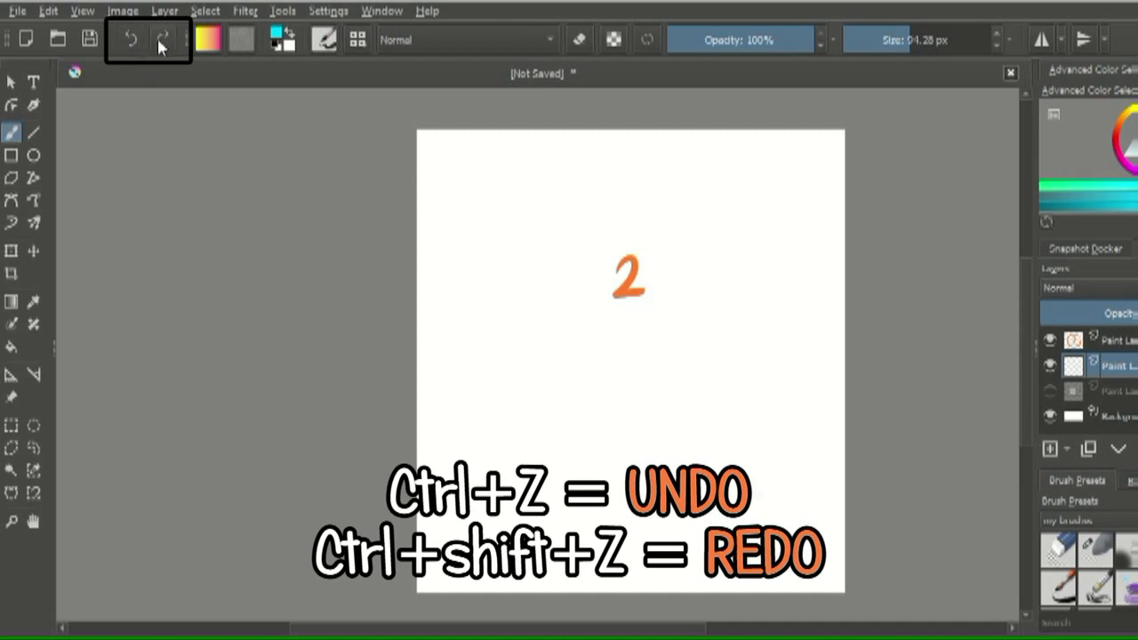
click(161, 40)
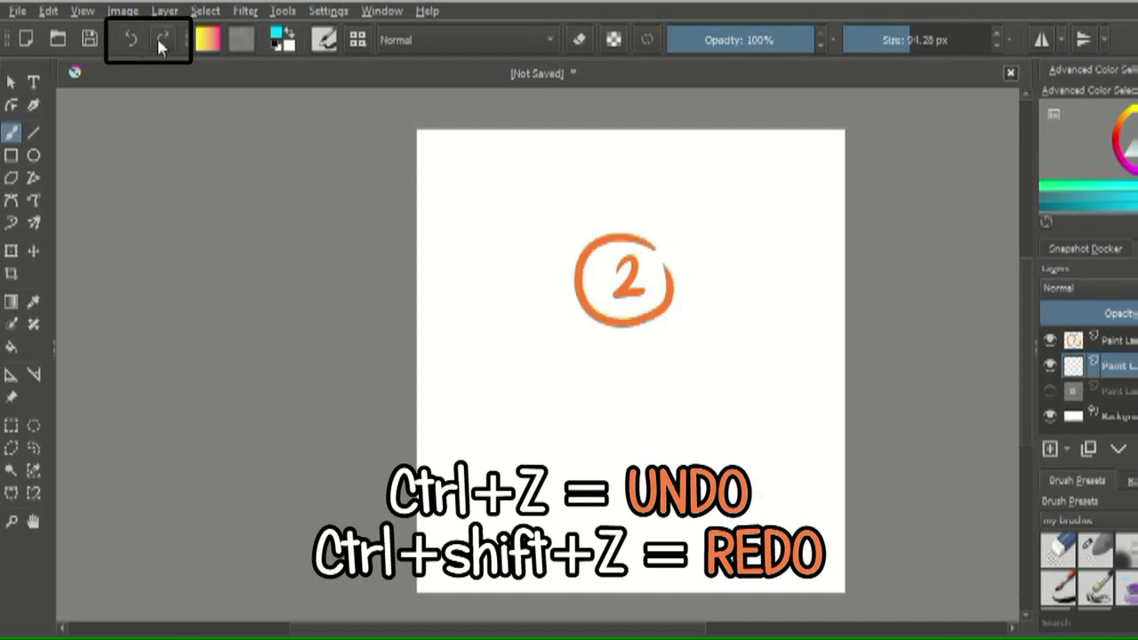
Fill the selected empty paint layer with a vertical yellow-to-pink gradient and return to the Freehand Brush tool.
click(205, 40)
click(340, 370)
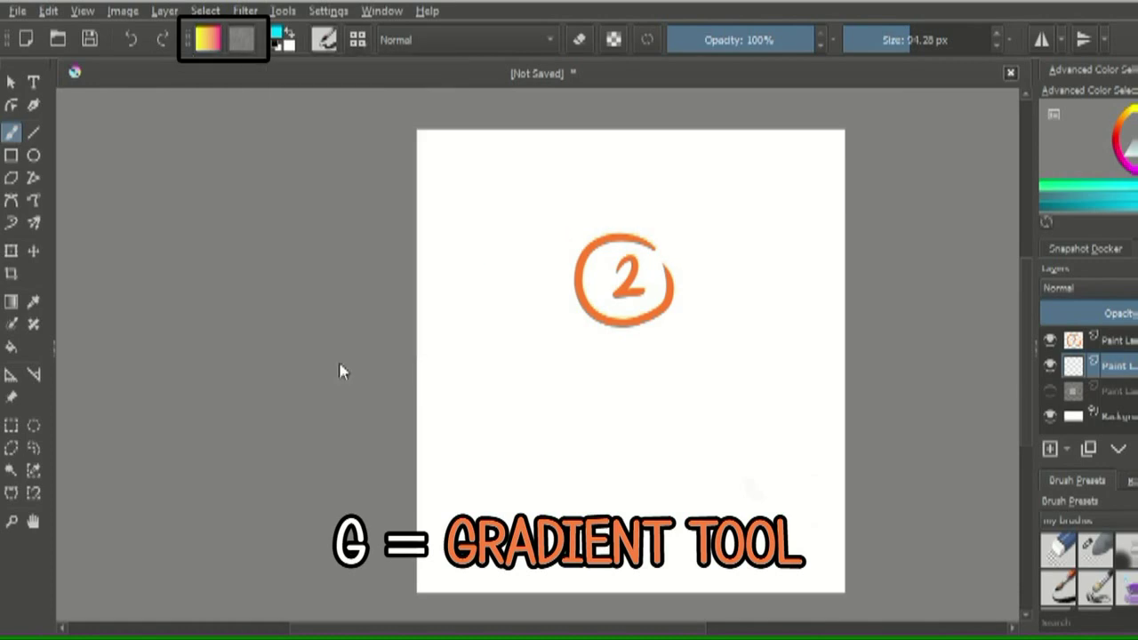
click(410, 298)
click(10, 302)
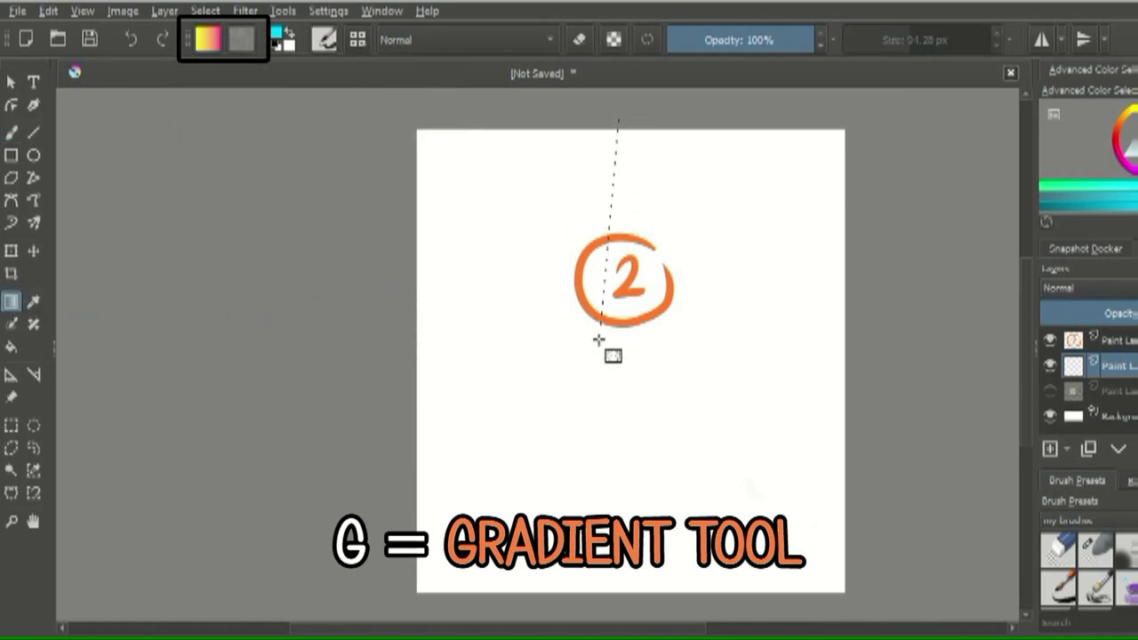
drag(598, 340, 623, 603)
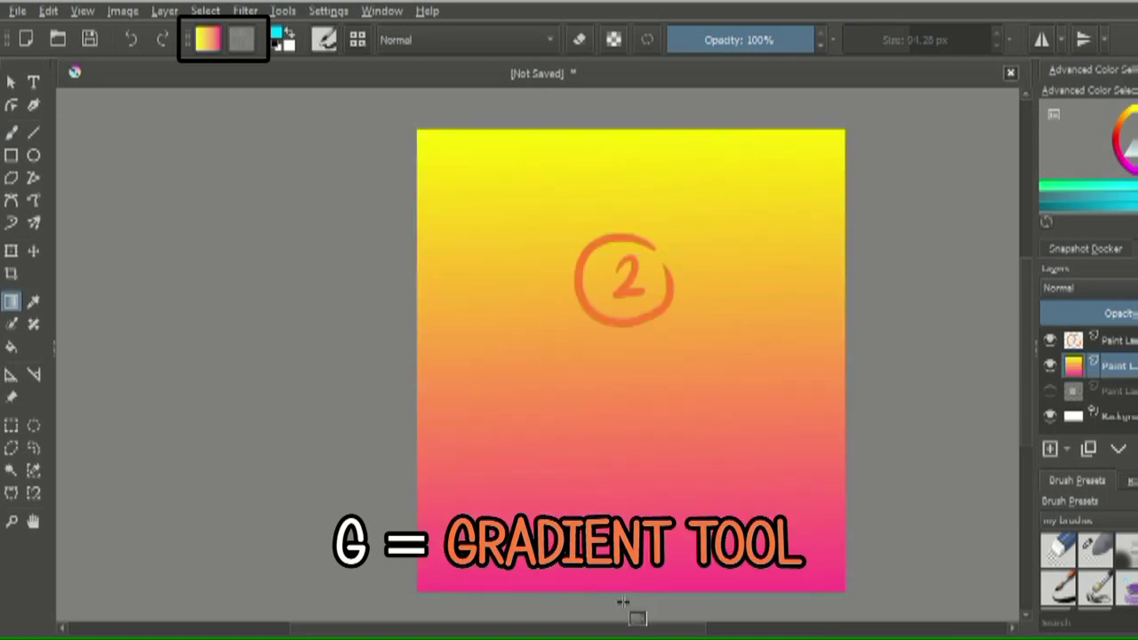
click(13, 134)
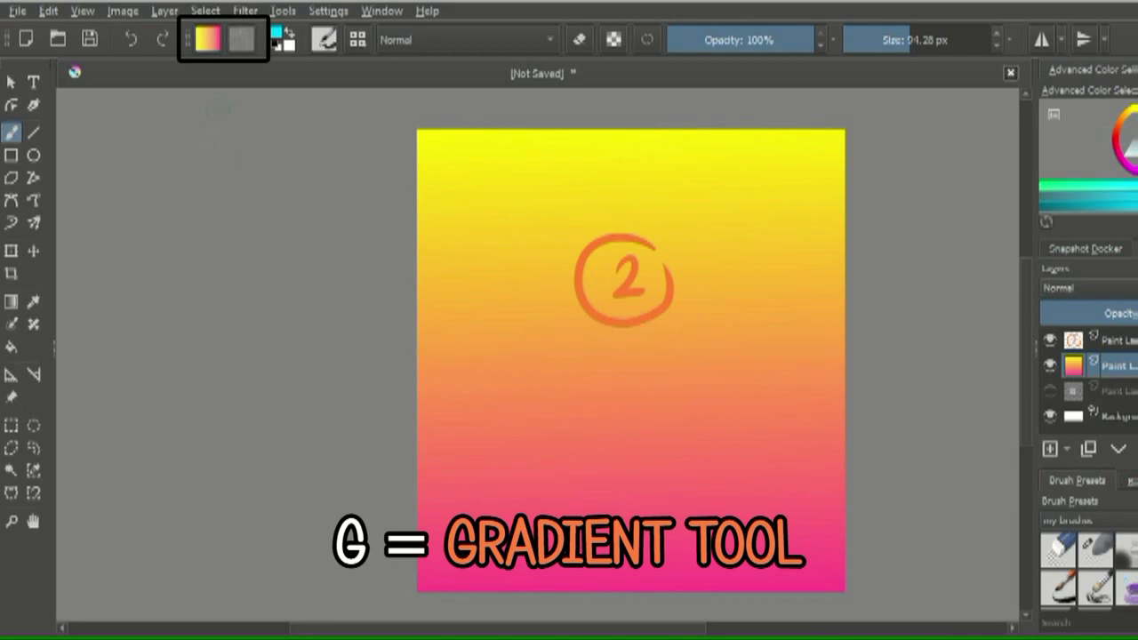
Look at the available fill patterns and the foreground and background color chooser.
click(241, 47)
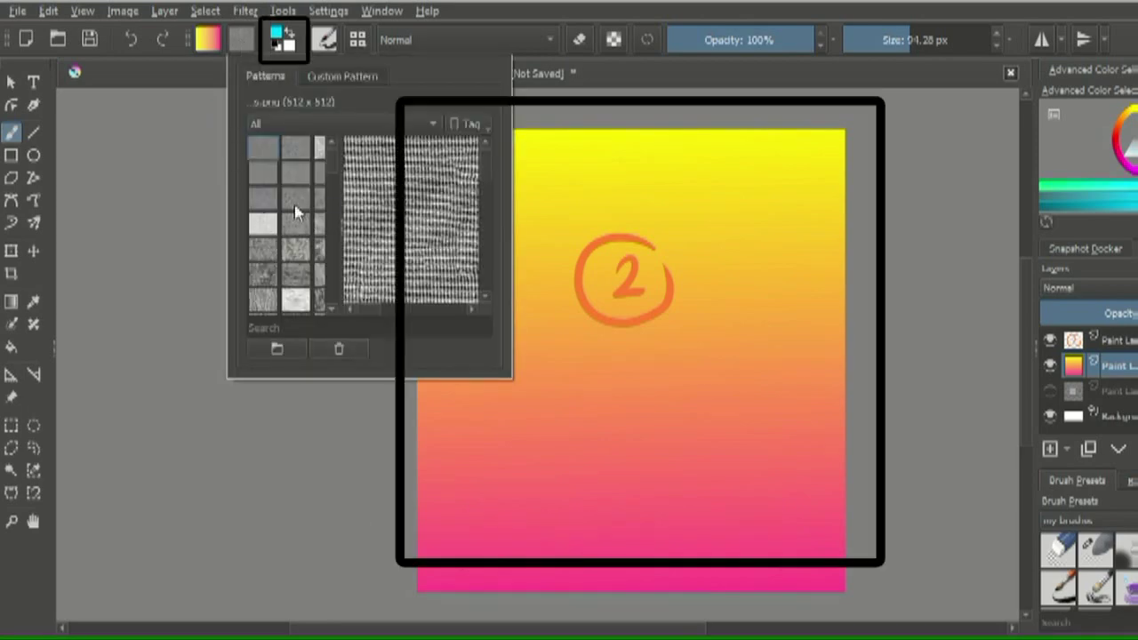
click(274, 36)
click(276, 39)
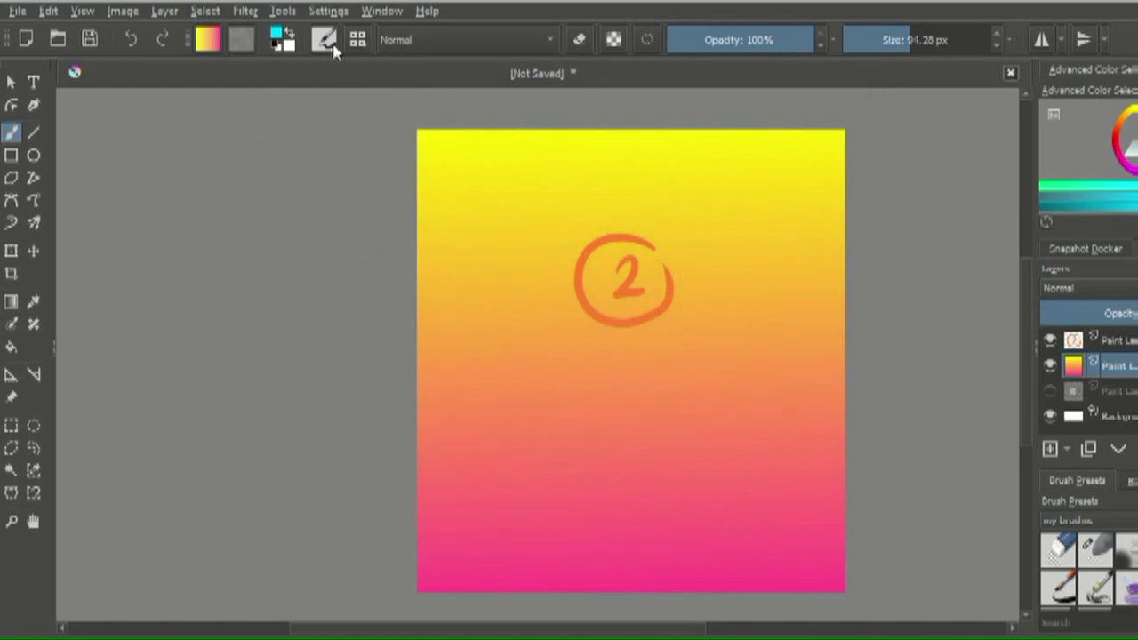
Review the brush editor settings of the Basic-5 Size brush and the presets tagged my brushes.
click(326, 39)
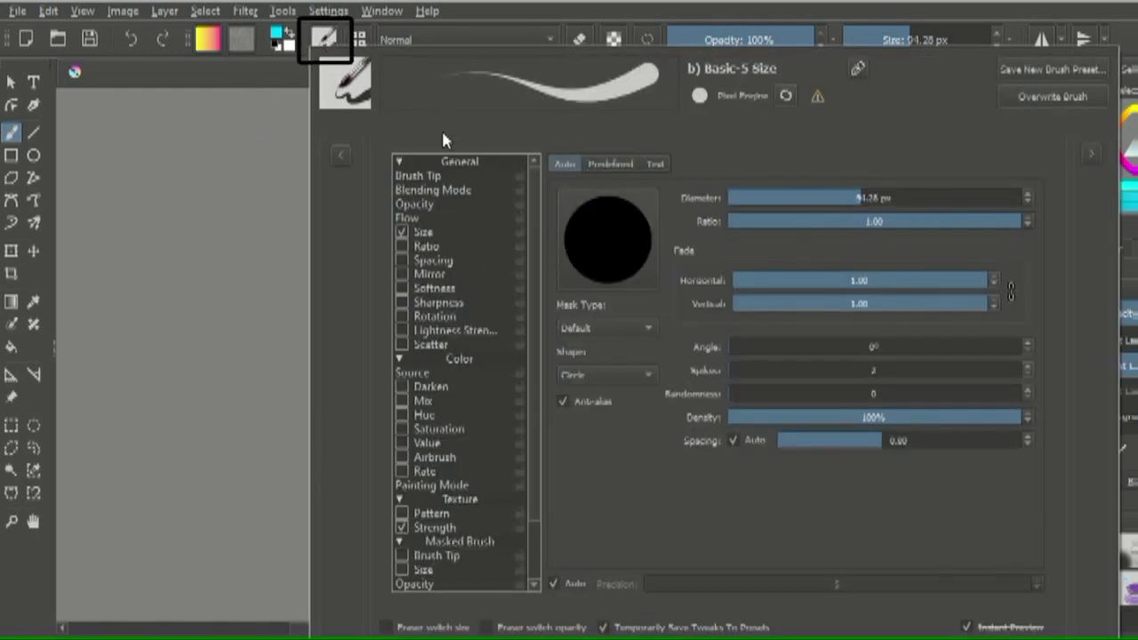
click(264, 117)
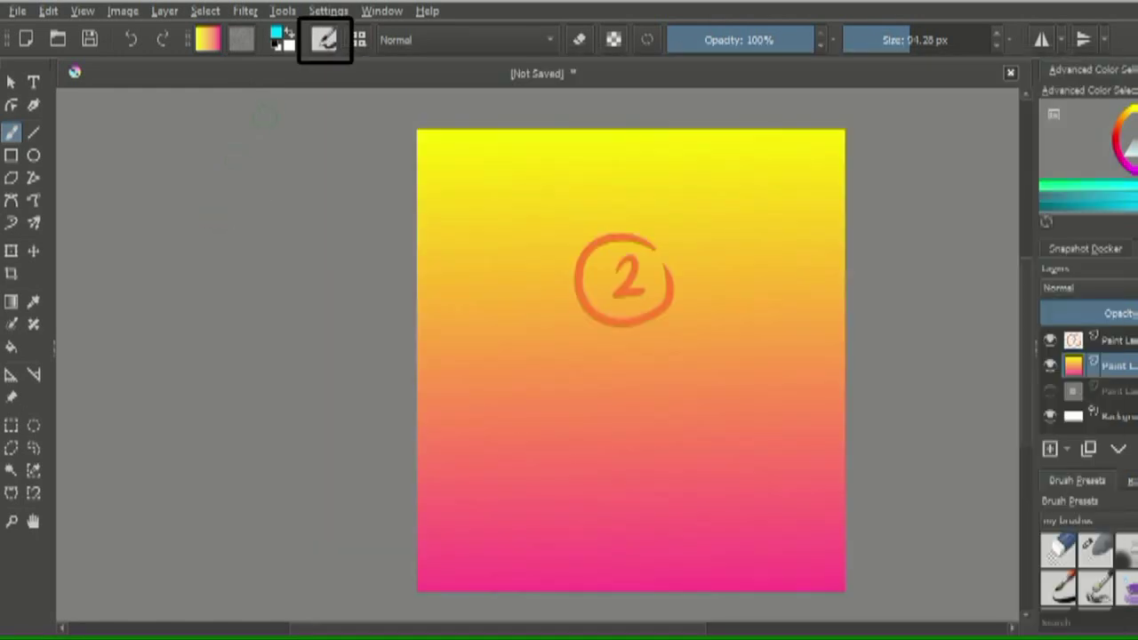
click(360, 40)
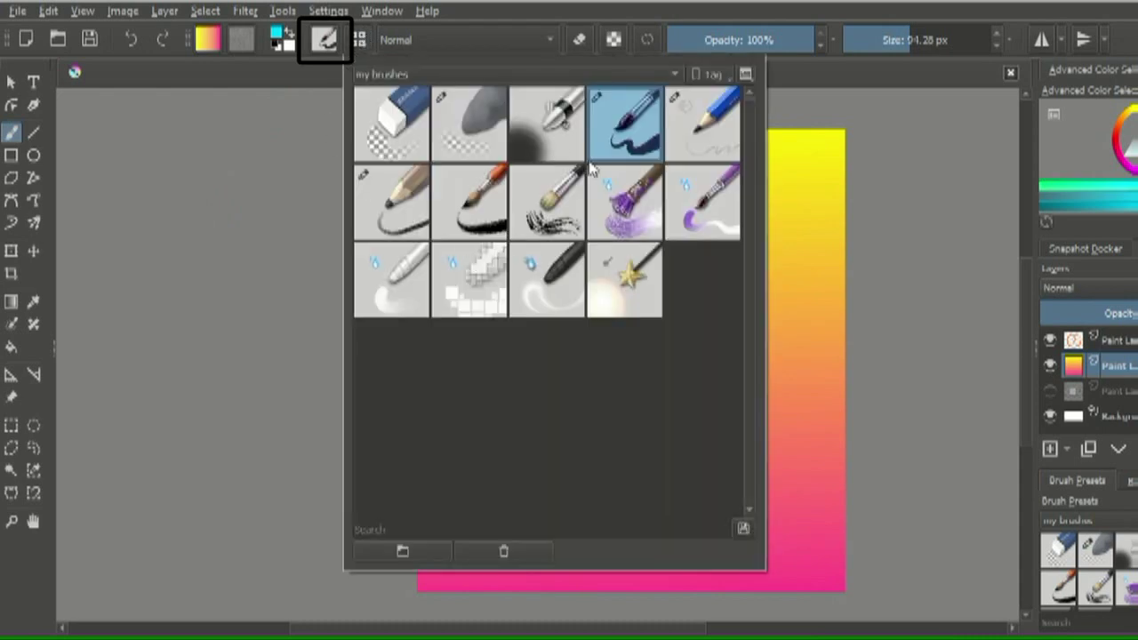
click(240, 311)
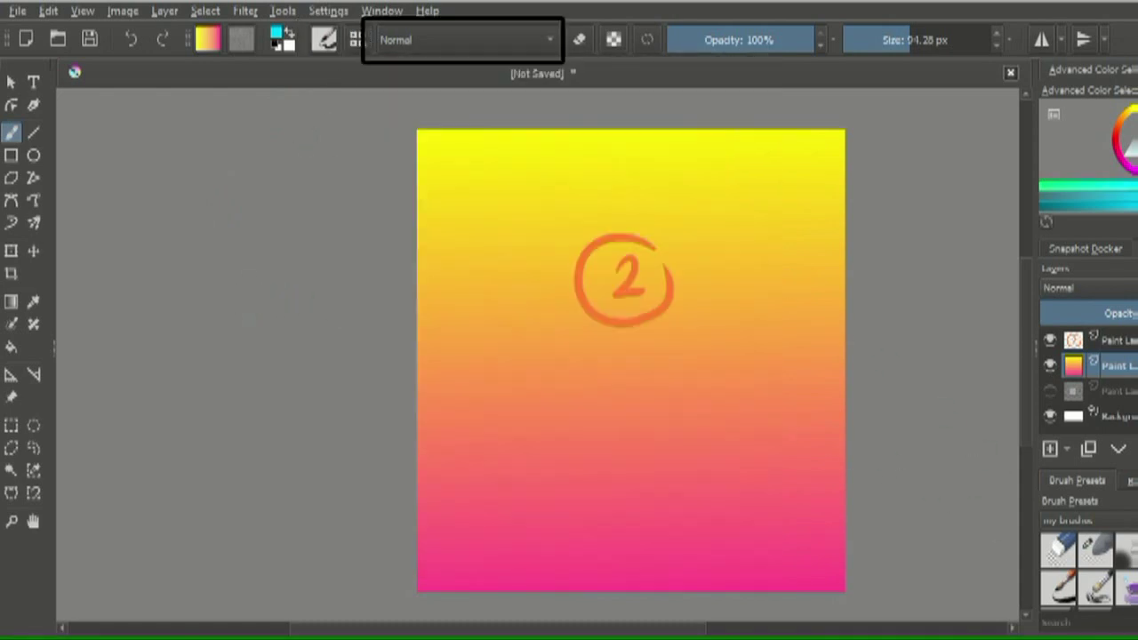
Choose the Normal brush blending mode and paint a thick cyan zigzag on the gradient below the circled 2.
click(434, 37)
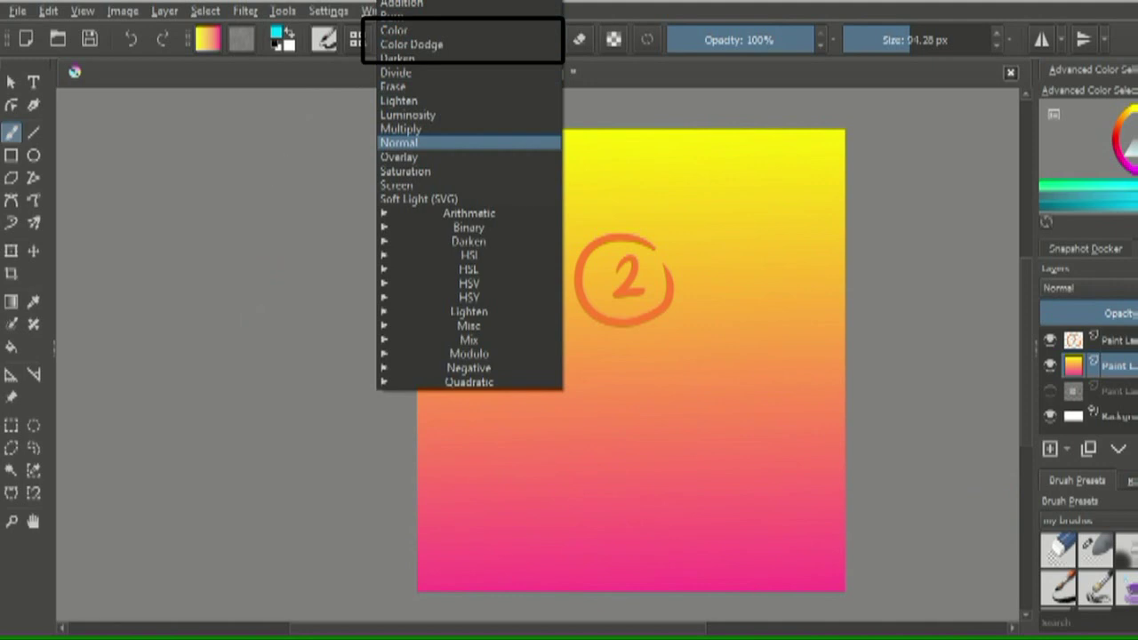
click(427, 139)
mouse_move(545, 366)
mouse_down()
mouse_move(553, 428)
mouse_move(630, 444)
mouse_up()
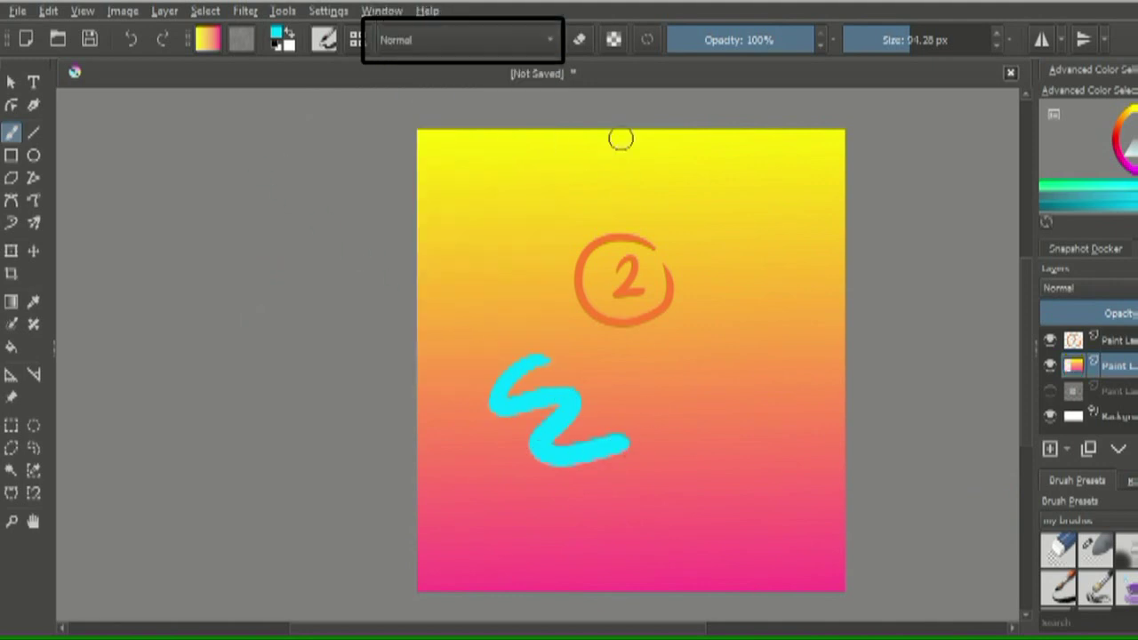
Erase a zigzag from the gradient left of the circled 2 with the brush in eraser mode, and turn on Preserve Alpha.
click(579, 44)
mouse_move(507, 199)
mouse_down()
mouse_move(478, 282)
mouse_move(542, 306)
mouse_up()
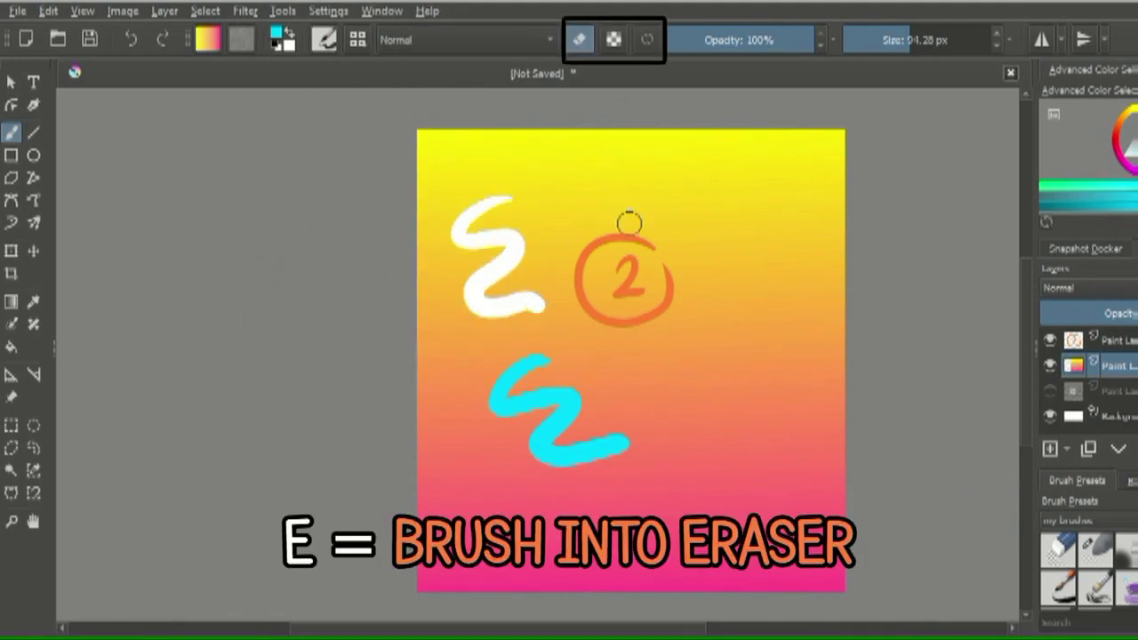
click(614, 46)
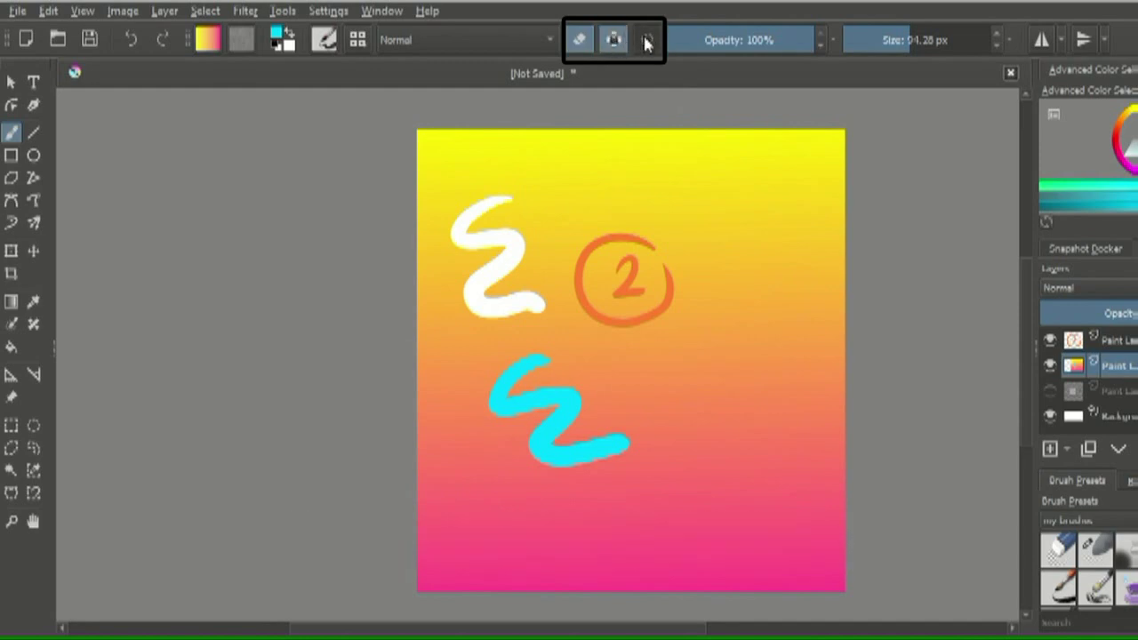
Turn off eraser mode and Preserve Alpha, reset the brush to 40 px, and paint a thin cyan zigzag right of the circled 2.
key(e)
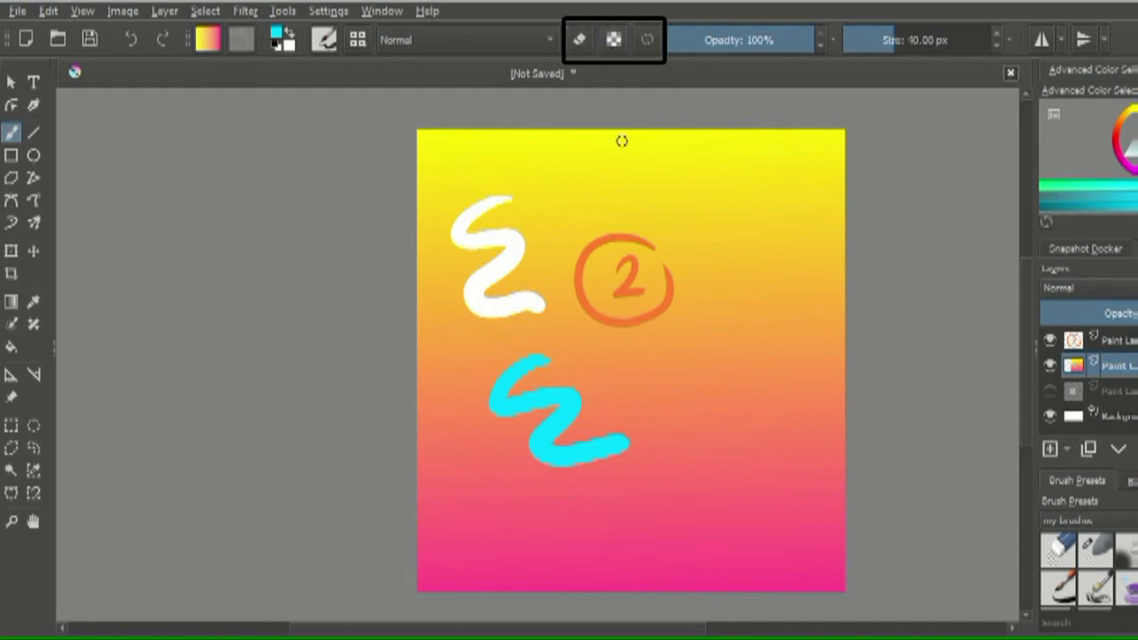
mouse_move(734, 189)
mouse_down()
mouse_move(724, 258)
mouse_move(771, 304)
mouse_up()
Set the brush opacity to 46% and its size to 156.13 px, painting translucent test strokes in the canvas's lower right area.
mouse_move(756, 39)
mouse_down()
mouse_move(731, 45)
mouse_move(732, 89)
mouse_up()
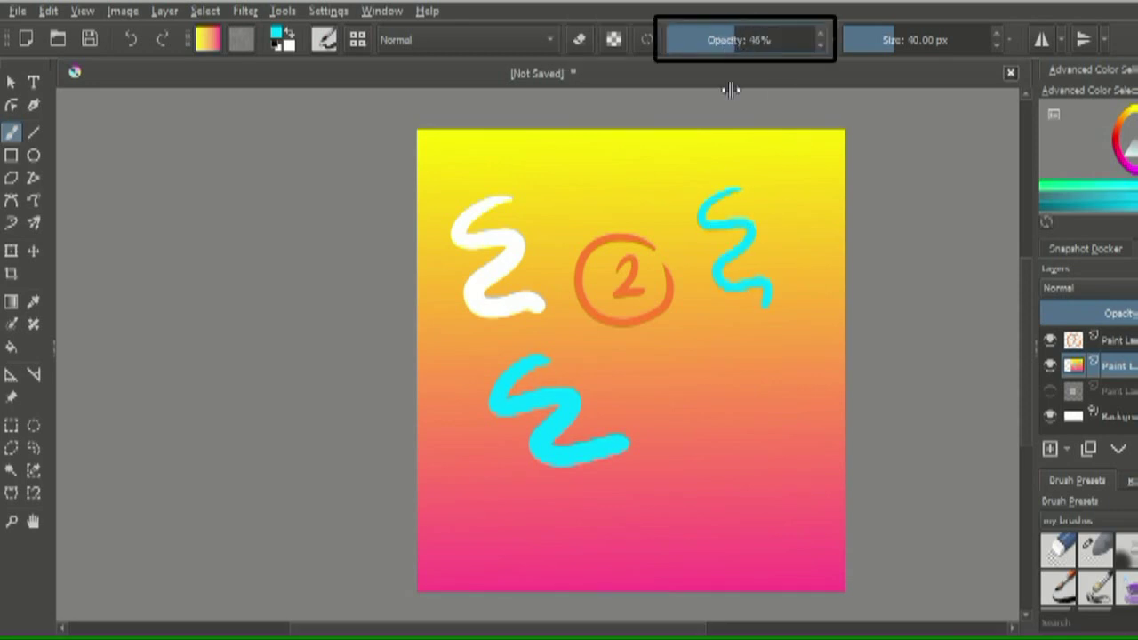
click(921, 41)
mouse_move(628, 495)
mouse_down()
mouse_move(654, 509)
mouse_move(687, 499)
mouse_move(718, 520)
mouse_move(760, 520)
mouse_up()
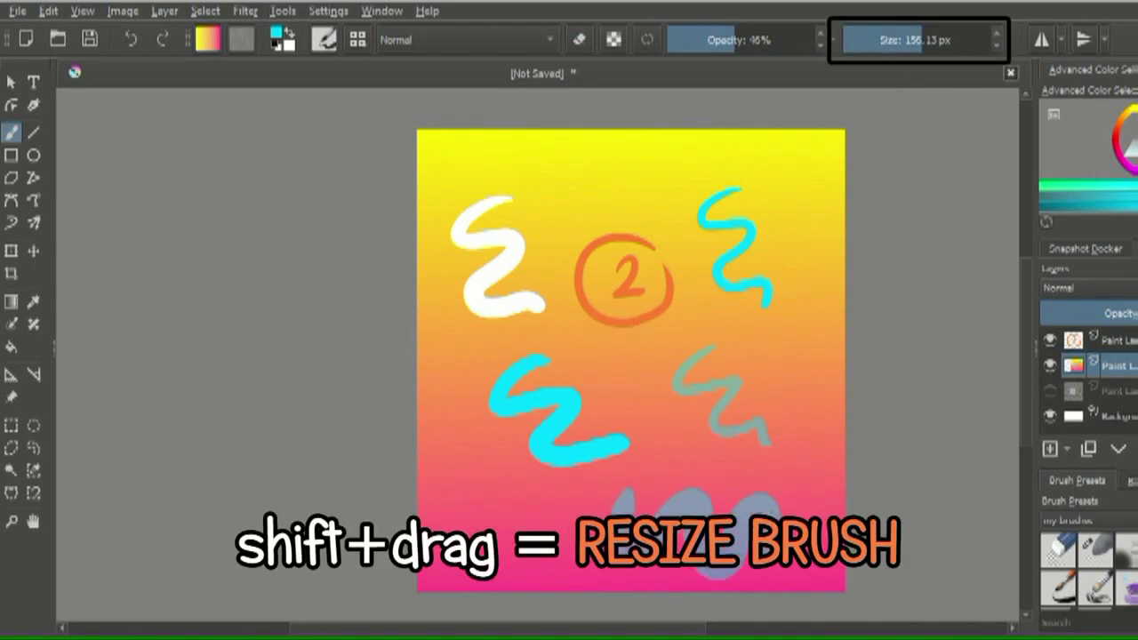
Delete the gradient layer with its test strokes and add a new paint layer below the circled 2.
click(1136, 449)
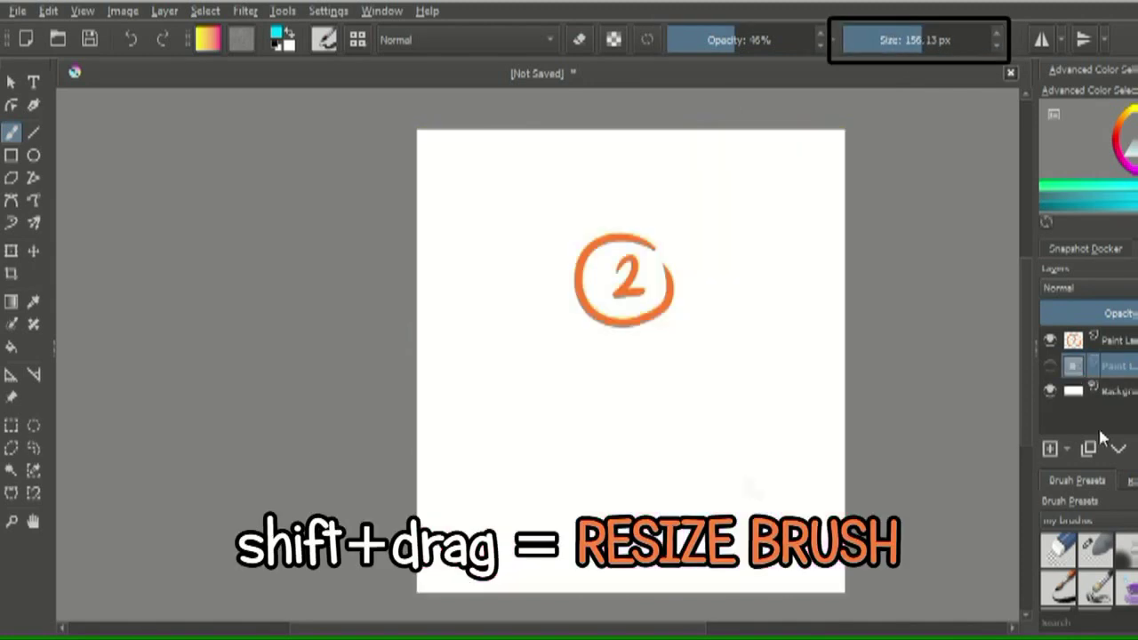
click(1049, 450)
Enable horizontal mirroring, move the mirror axis to the middle of the circled 2, and paint symmetrical translucent cyan zigzags on both sides.
click(1041, 40)
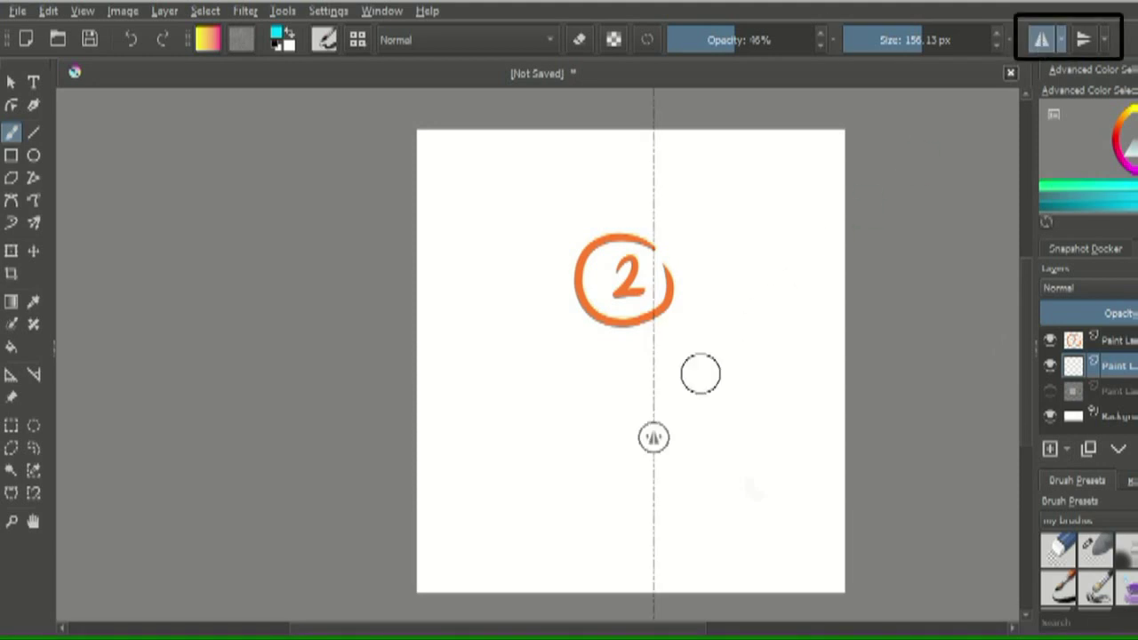
mouse_move(655, 444)
mouse_down()
mouse_move(632, 399)
mouse_move(620, 422)
mouse_move(622, 378)
mouse_up()
mouse_move(503, 256)
mouse_down()
mouse_move(459, 279)
mouse_move(480, 364)
mouse_move(514, 442)
mouse_move(579, 459)
mouse_up()
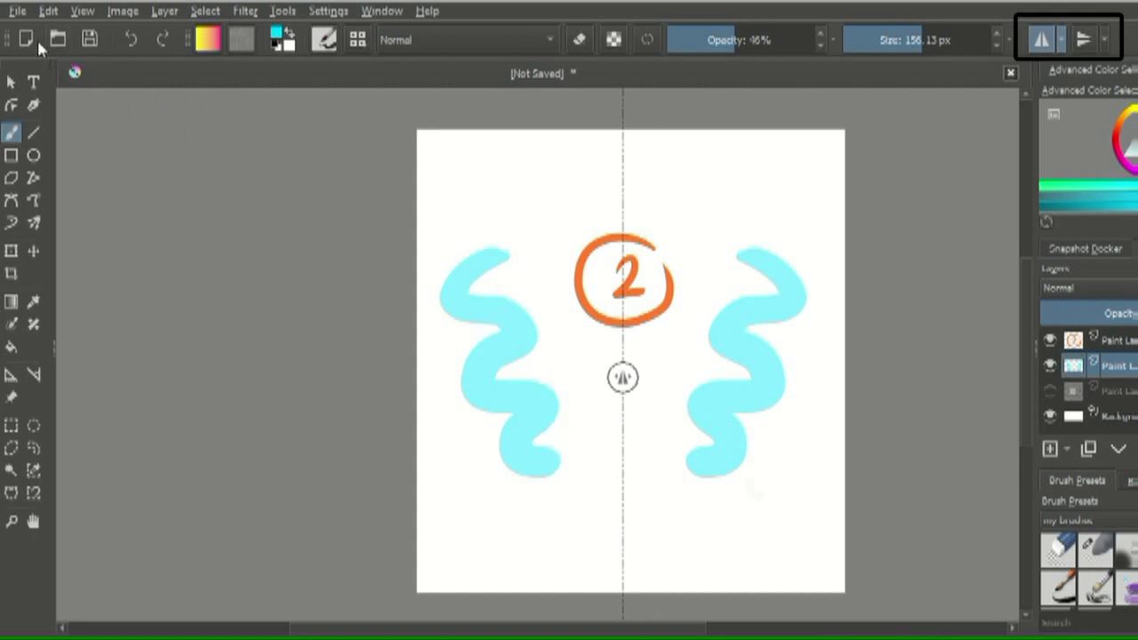
Look through the available file, edit, view and image commands, including the snapping options.
click(17, 11)
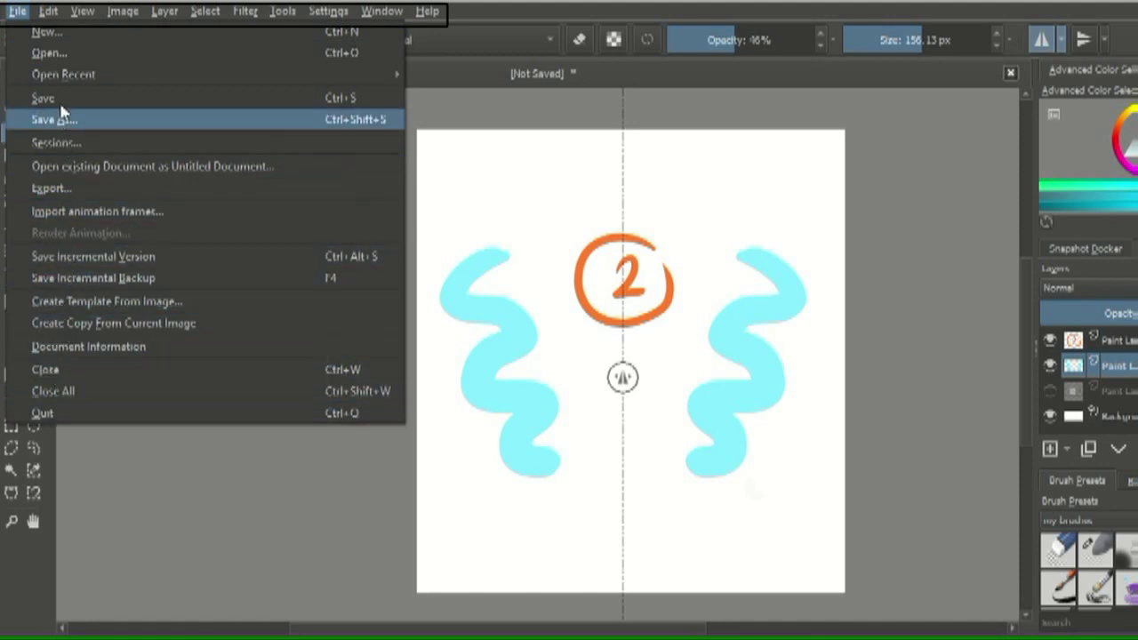
key(Escape)
click(51, 12)
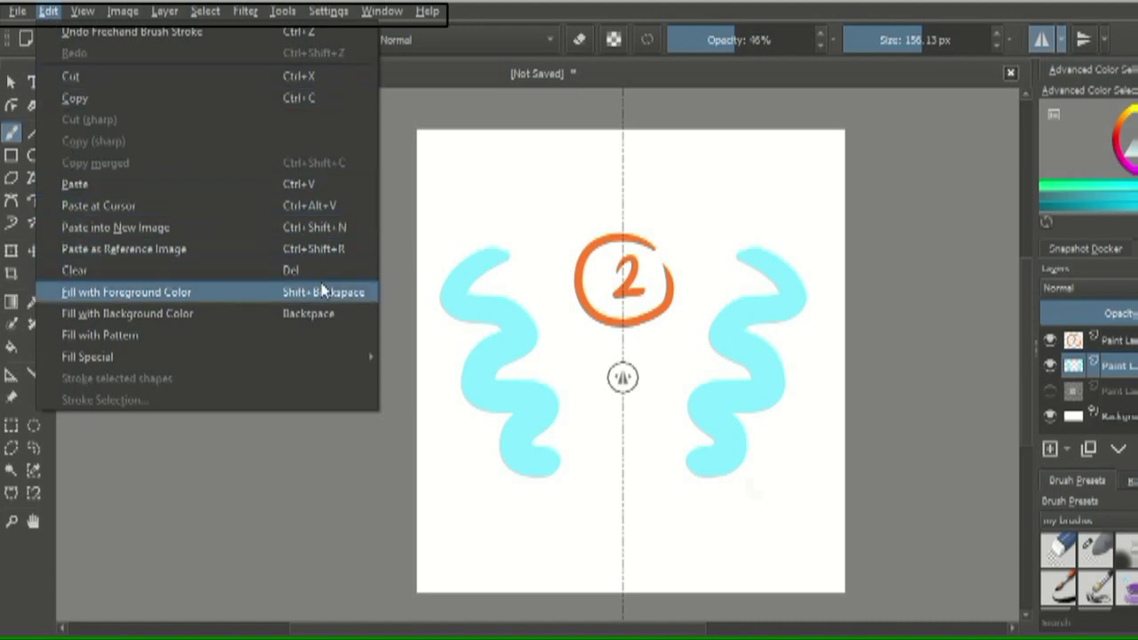
mouse_move(89, 18)
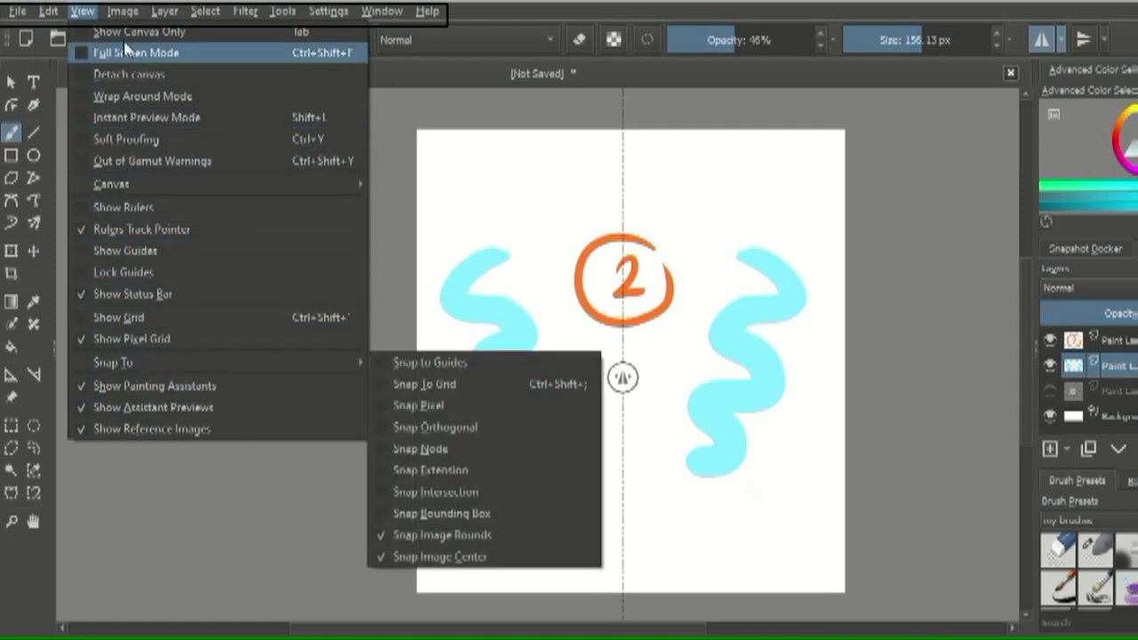
mouse_move(127, 16)
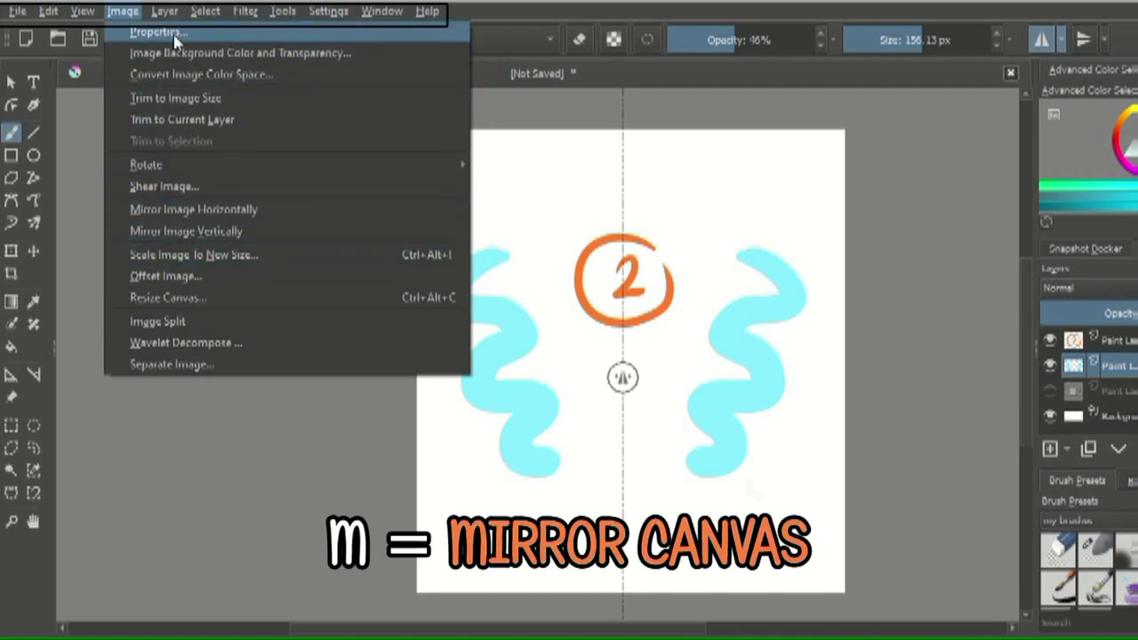
Look through the available layer, selection, filter, script, settings and window commands, including the layer transforms and the list of dockers.
mouse_move(164, 11)
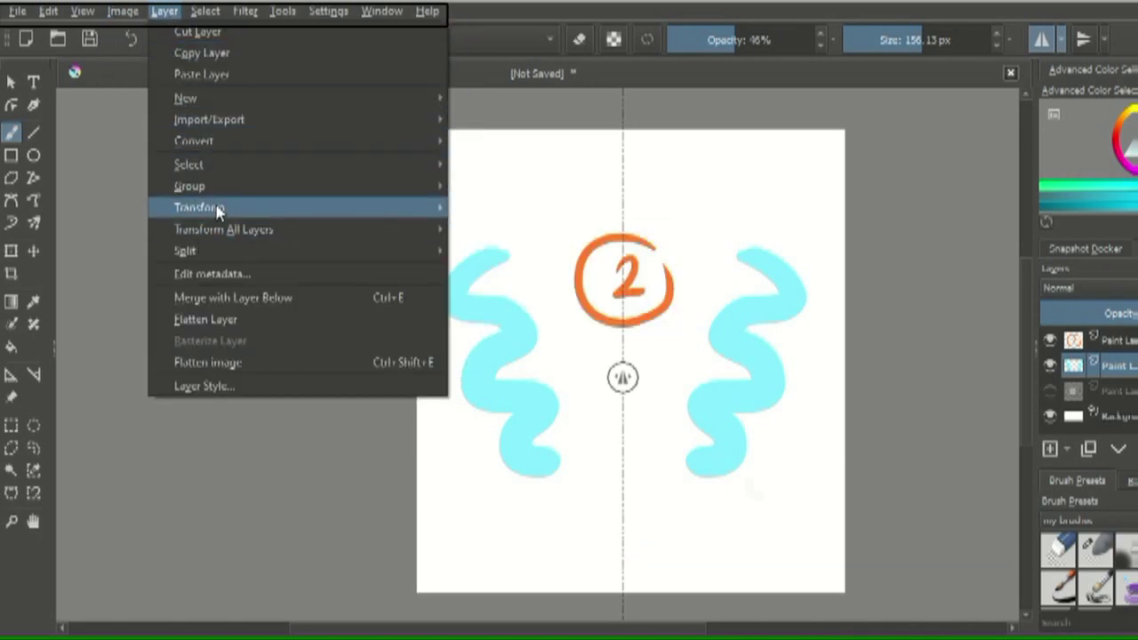
mouse_move(290, 213)
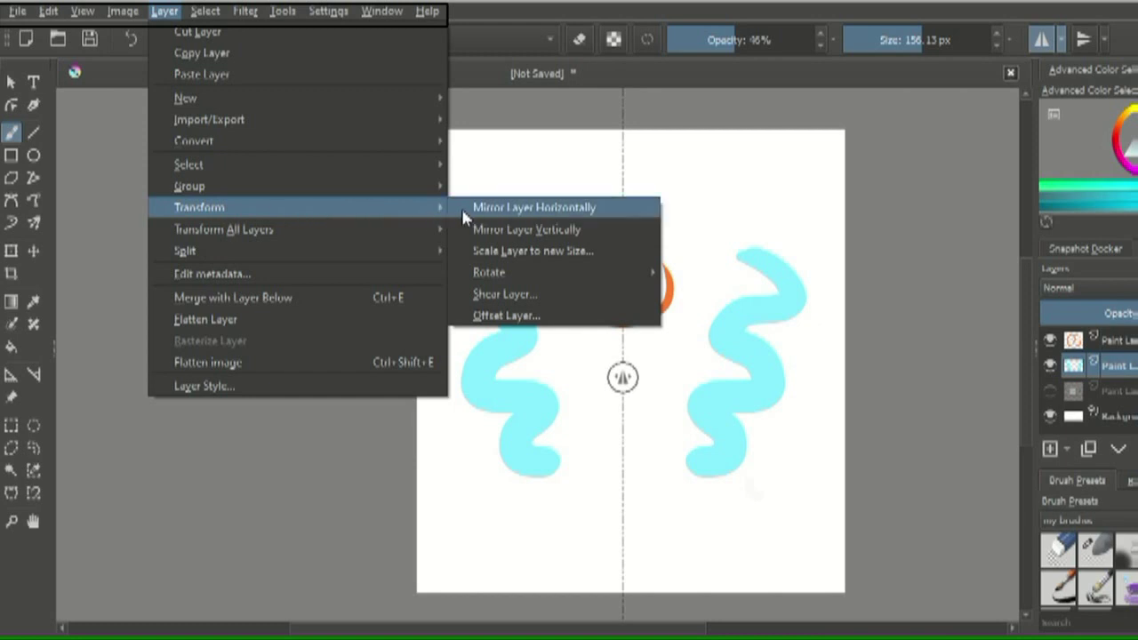
click(205, 12)
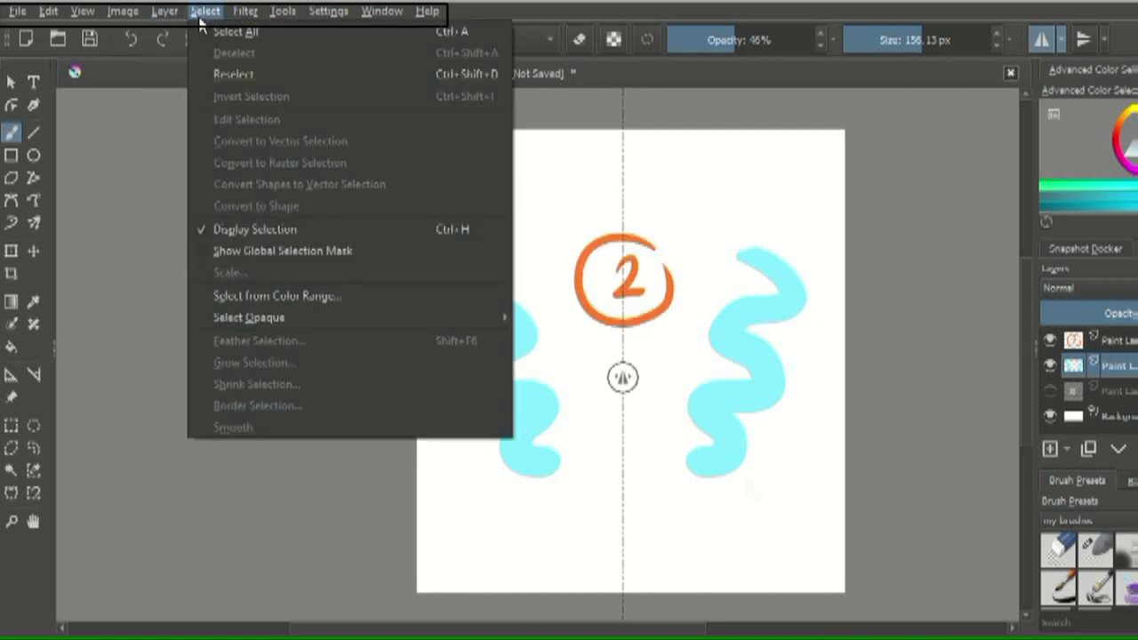
mouse_move(246, 15)
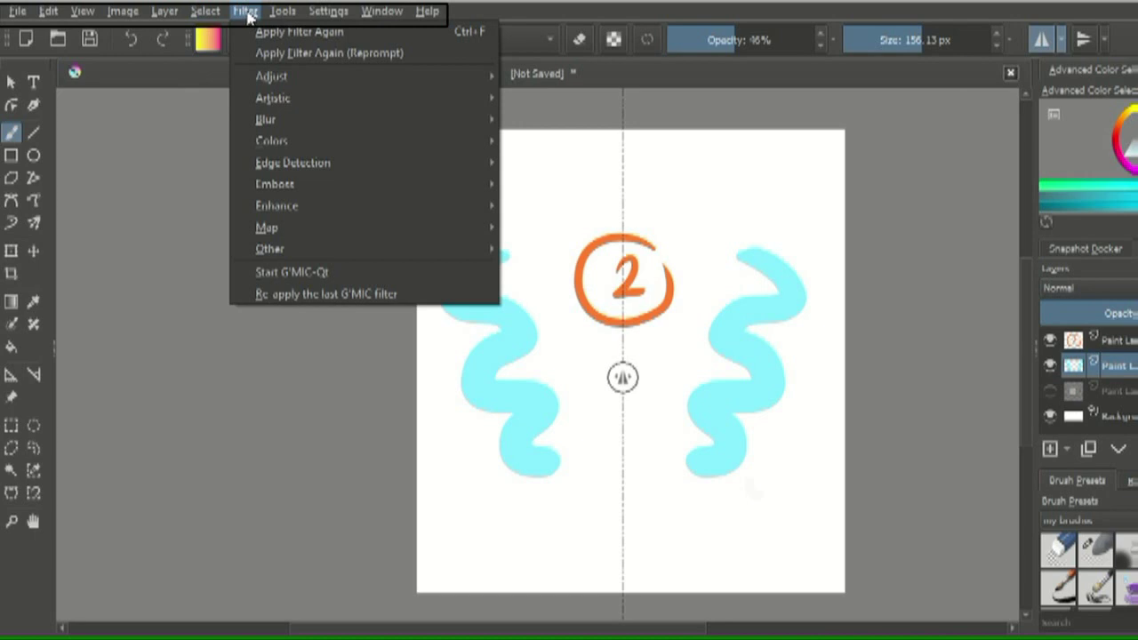
mouse_move(293, 13)
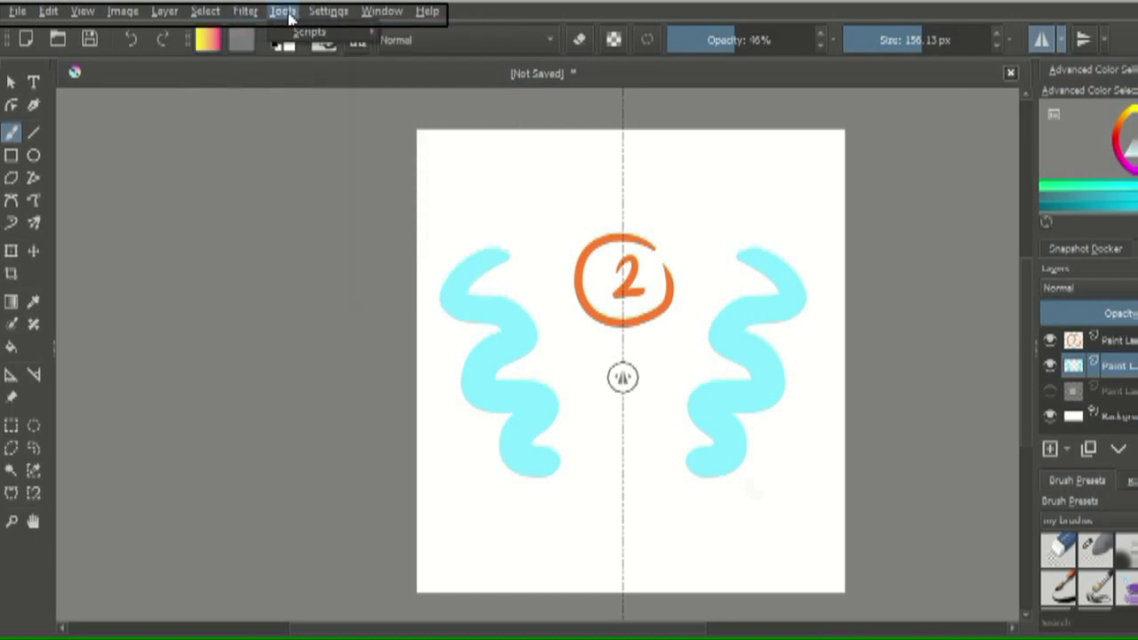
mouse_move(333, 34)
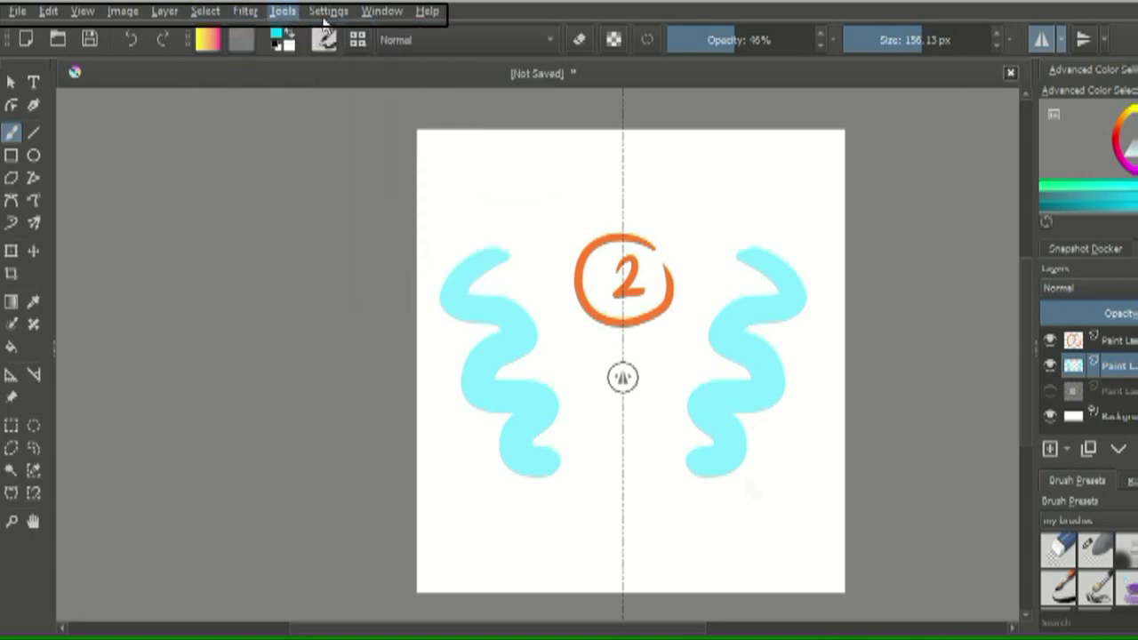
mouse_move(328, 11)
mouse_move(368, 145)
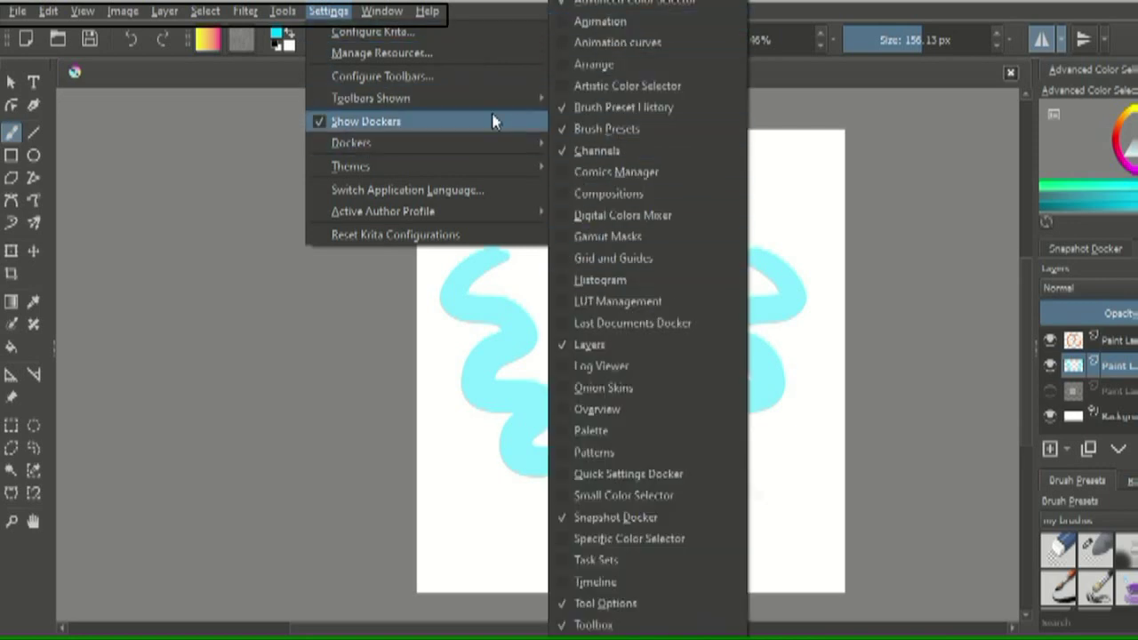
mouse_move(368, 12)
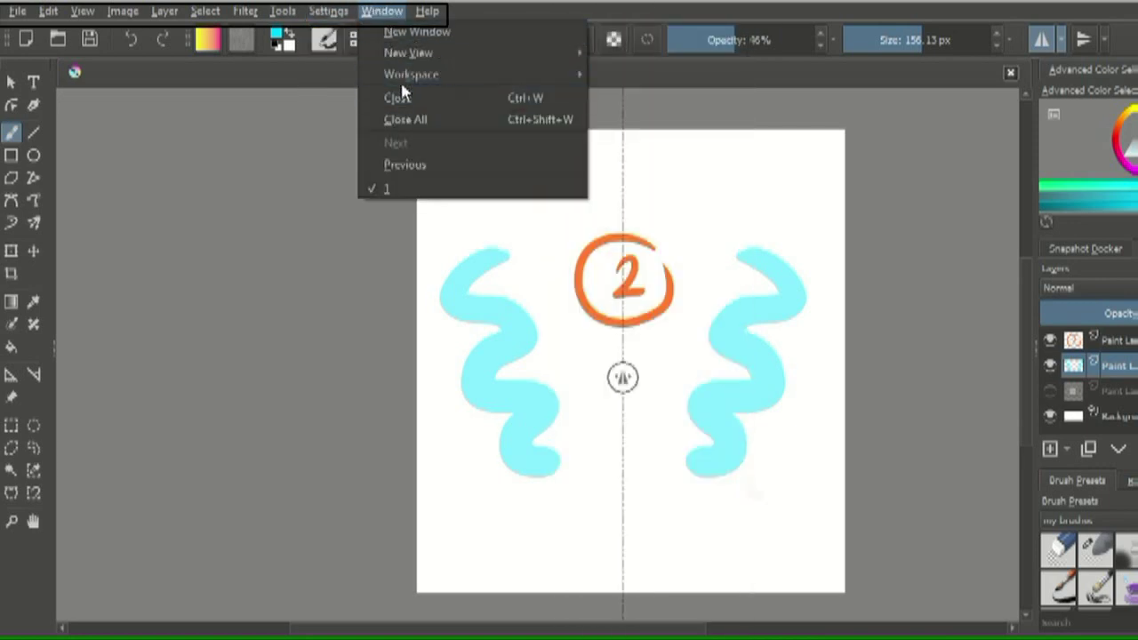
mouse_move(428, 12)
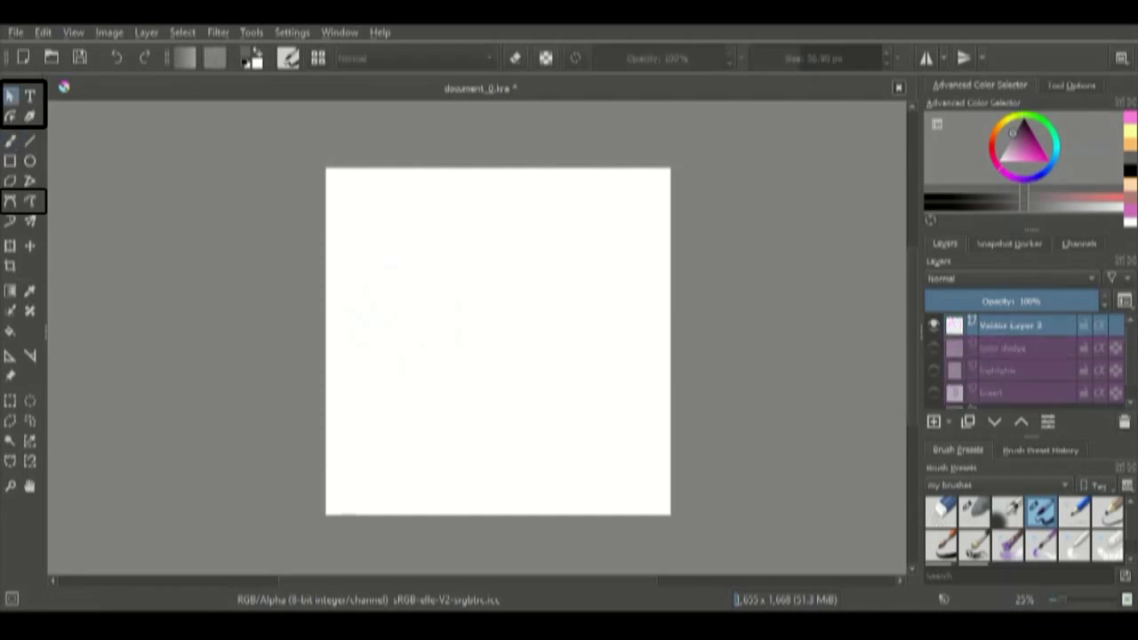
Draw three grey strokes on the vector layer: a calligraphy zigzag, a wavy freehand path below it, and a straight-segment Bezier zigzag beneath.
mouse_move(373, 185)
mouse_down()
mouse_move(361, 233)
mouse_move(596, 246)
mouse_move(627, 236)
mouse_up()
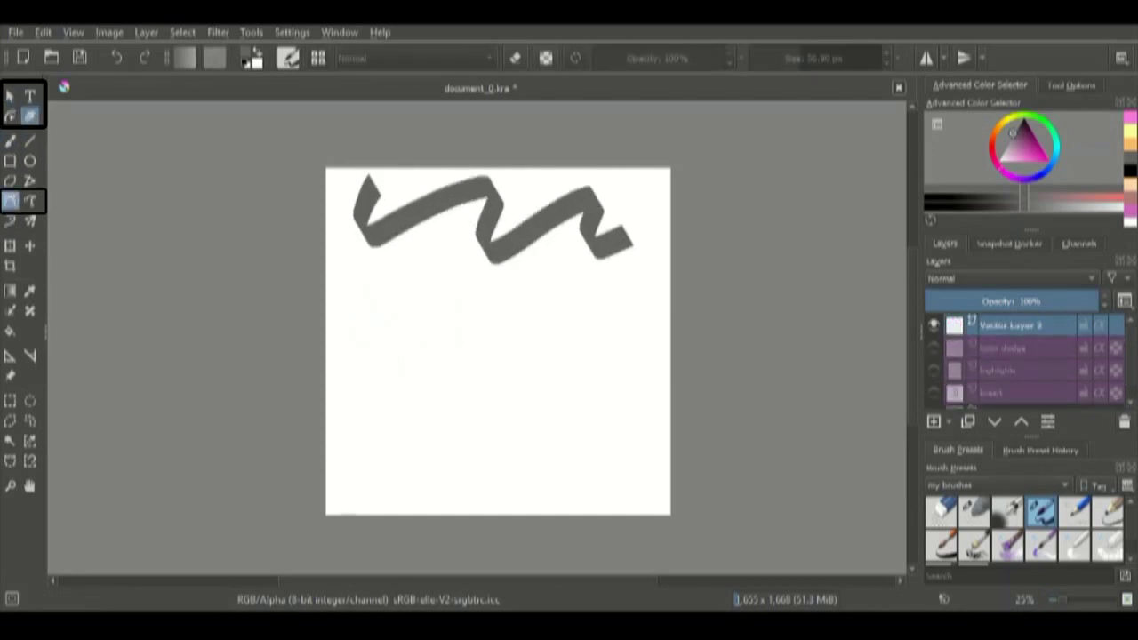
click(30, 202)
mouse_move(389, 277)
mouse_down()
mouse_move(605, 299)
mouse_move(620, 343)
mouse_up()
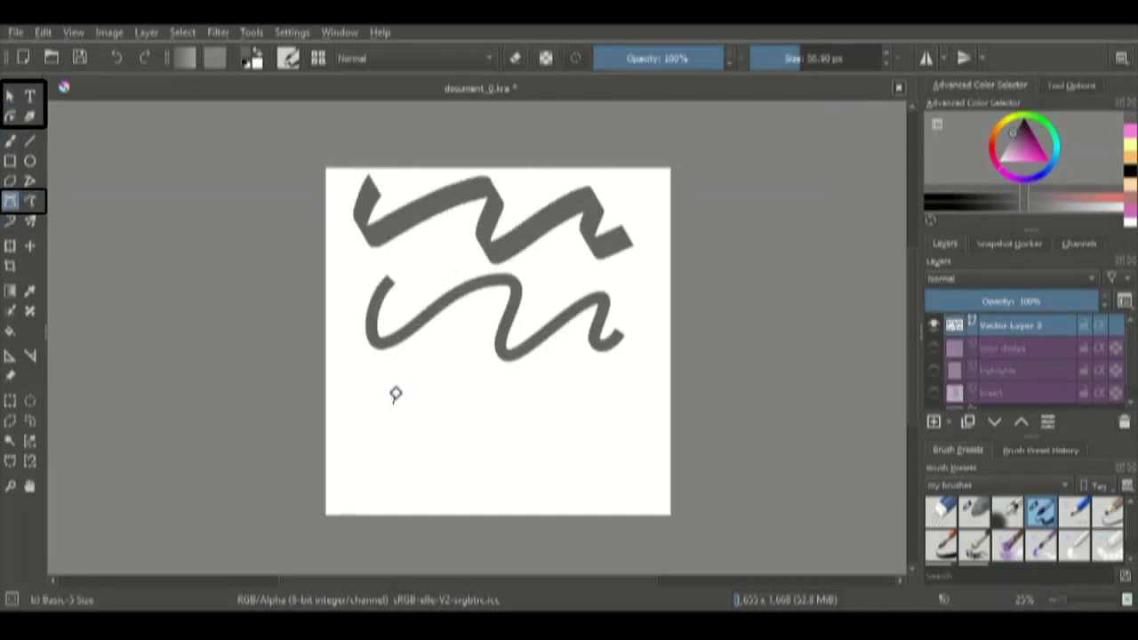
mouse_move(396, 394)
mouse_down()
mouse_move(433, 435)
mouse_move(528, 410)
mouse_move(629, 422)
mouse_up()
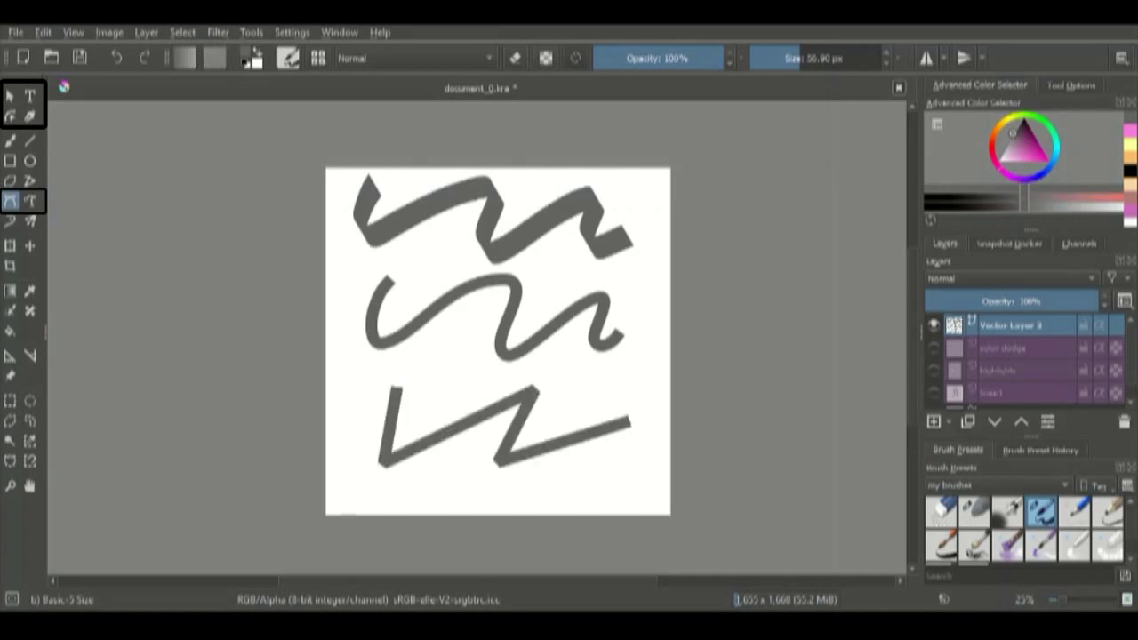
Move the calligraphy stroke slightly, and reshape the middle curve by pulling the node at its first upper bend to the right.
click(11, 96)
drag(494, 213, 500, 219)
click(10, 116)
click(453, 295)
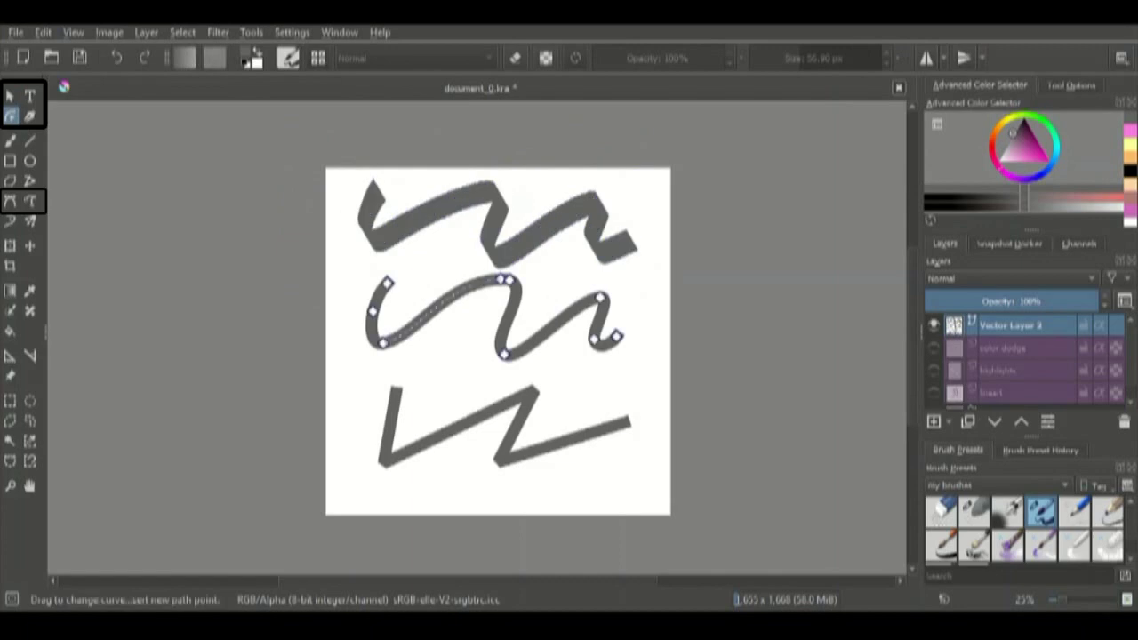
click(501, 279)
drag(509, 280, 561, 267)
Start a text object with the Text tool just right of the bottom zigzag's peak.
click(30, 96)
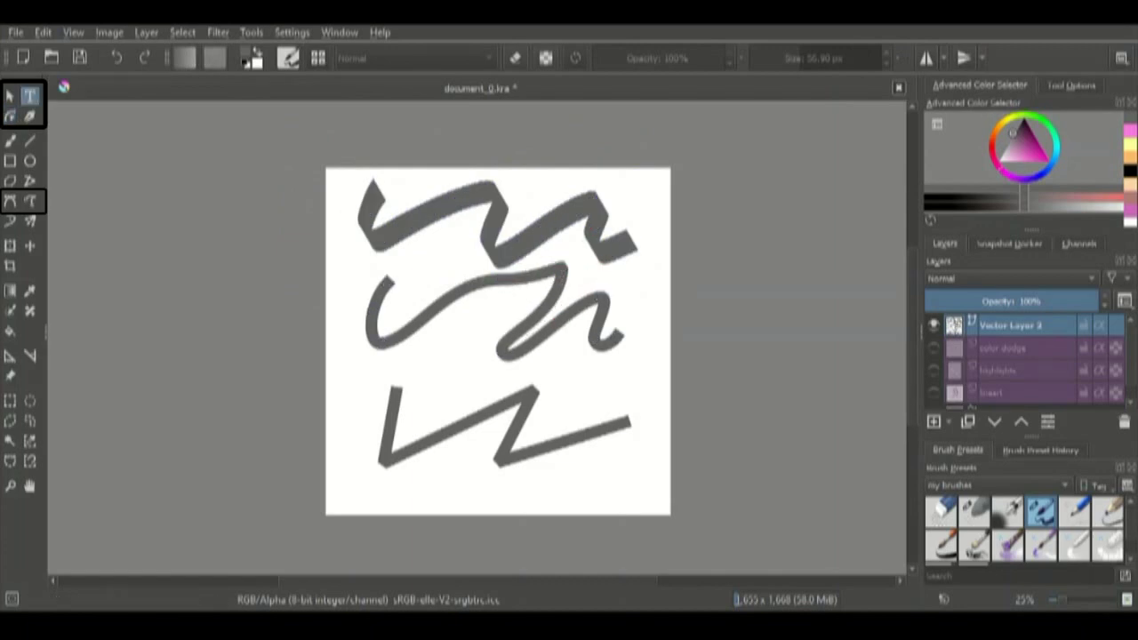
drag(570, 385, 570, 385)
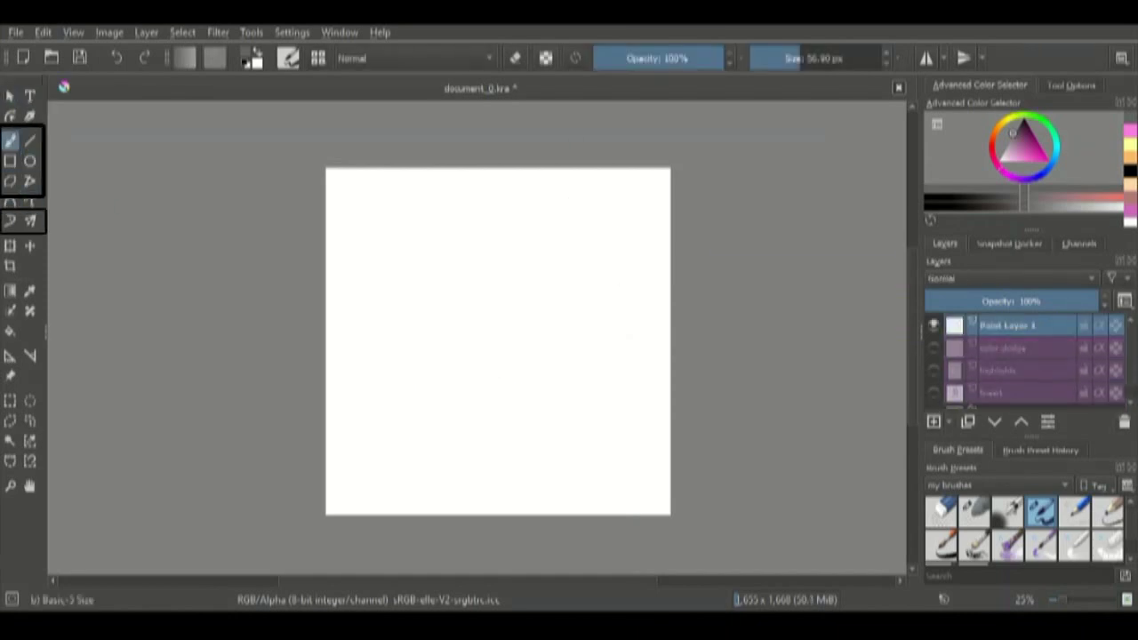
Handwrite "Main brush tool 'B'" in pink across the upper part of the blank canvas with the Freehand Brush tool.
click(1130, 131)
drag(347, 213, 352, 244)
drag(348, 214, 369, 238)
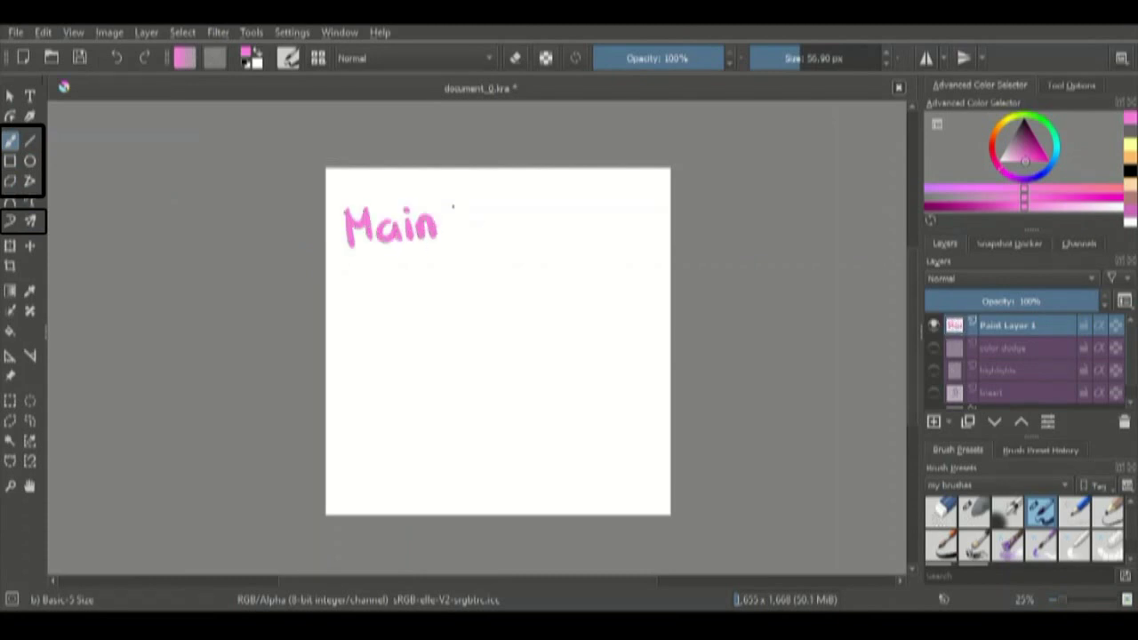
drag(453, 206, 455, 240)
drag(480, 220, 501, 221)
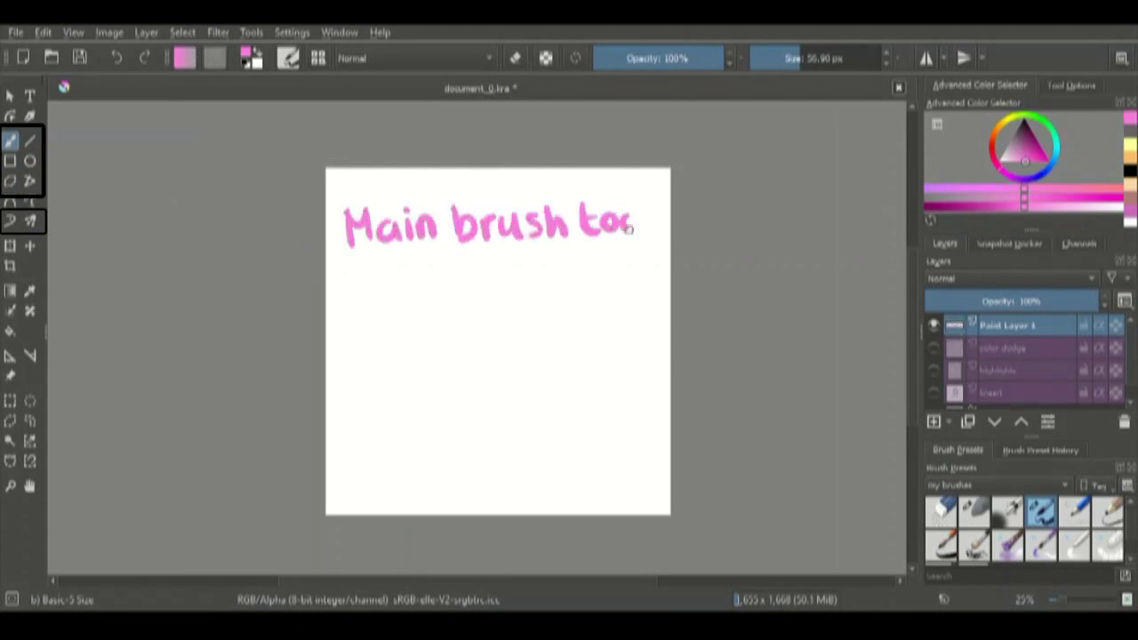
drag(471, 284, 476, 283)
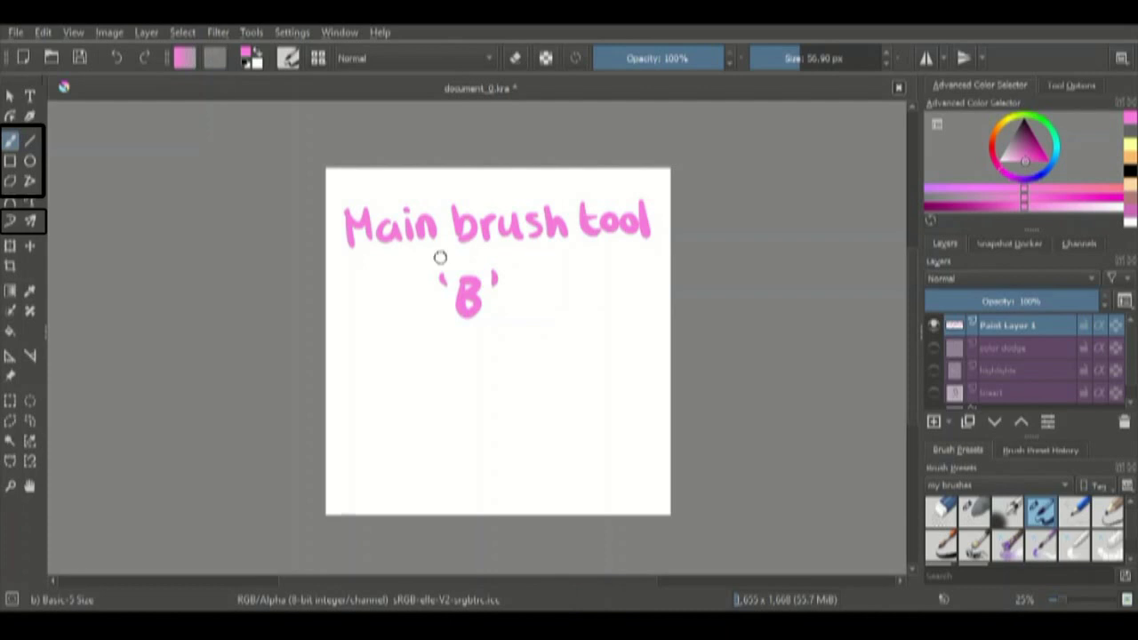
Draw an orange vertical line, rectangle, ellipse and four-sided polygon in a row below the handwriting, using the shape tools.
click(1129, 157)
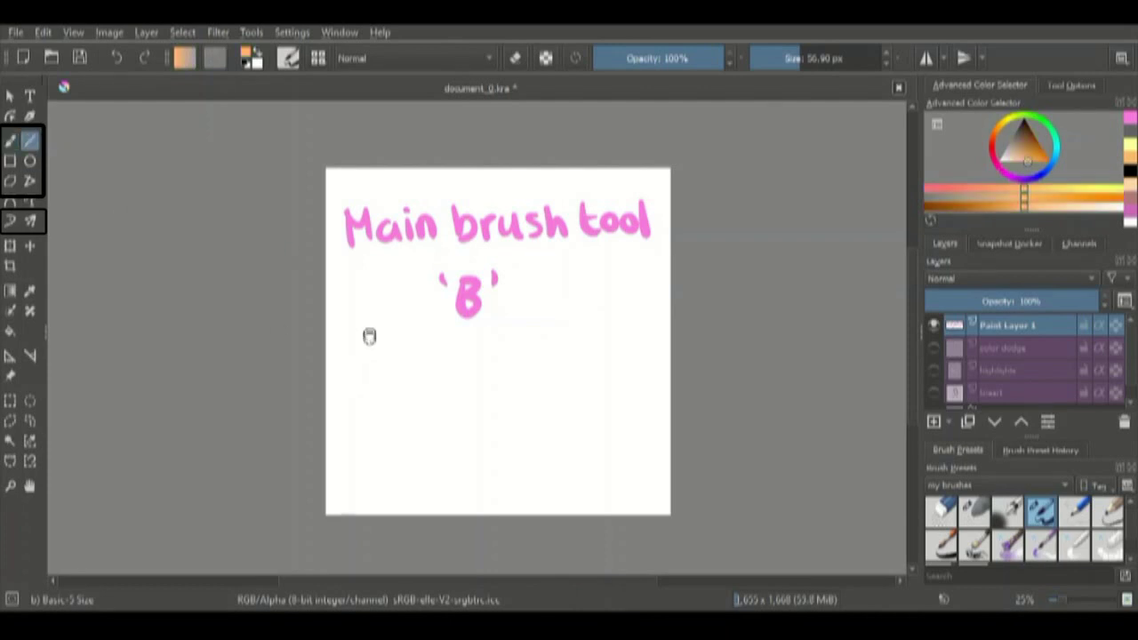
drag(369, 337, 369, 425)
drag(399, 340, 472, 437)
click(29, 160)
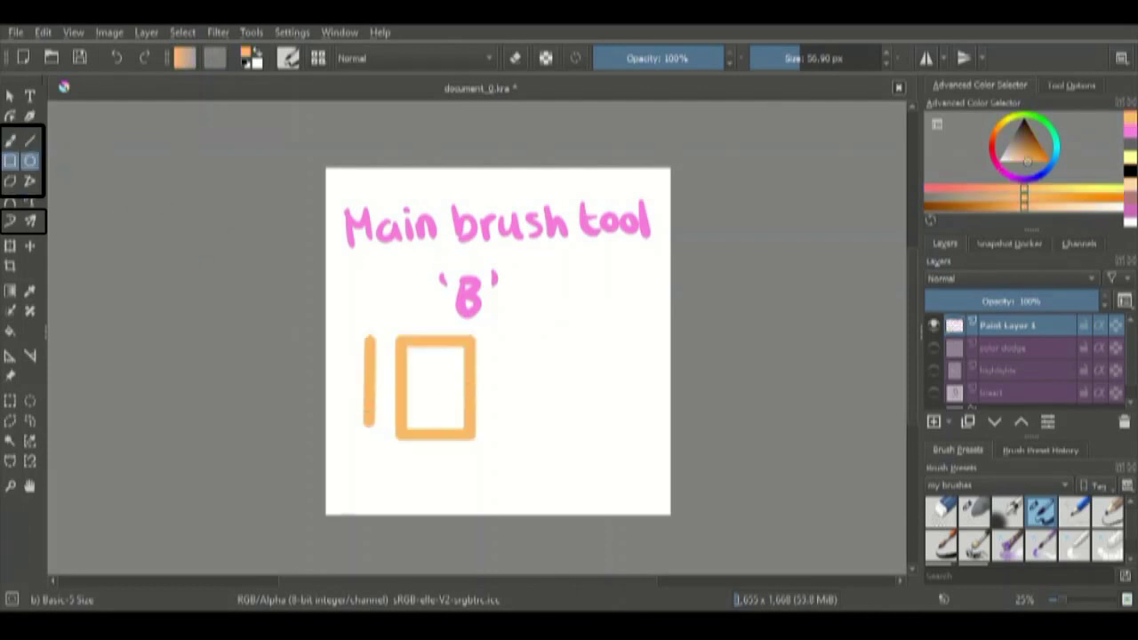
drag(495, 338, 578, 436)
click(10, 180)
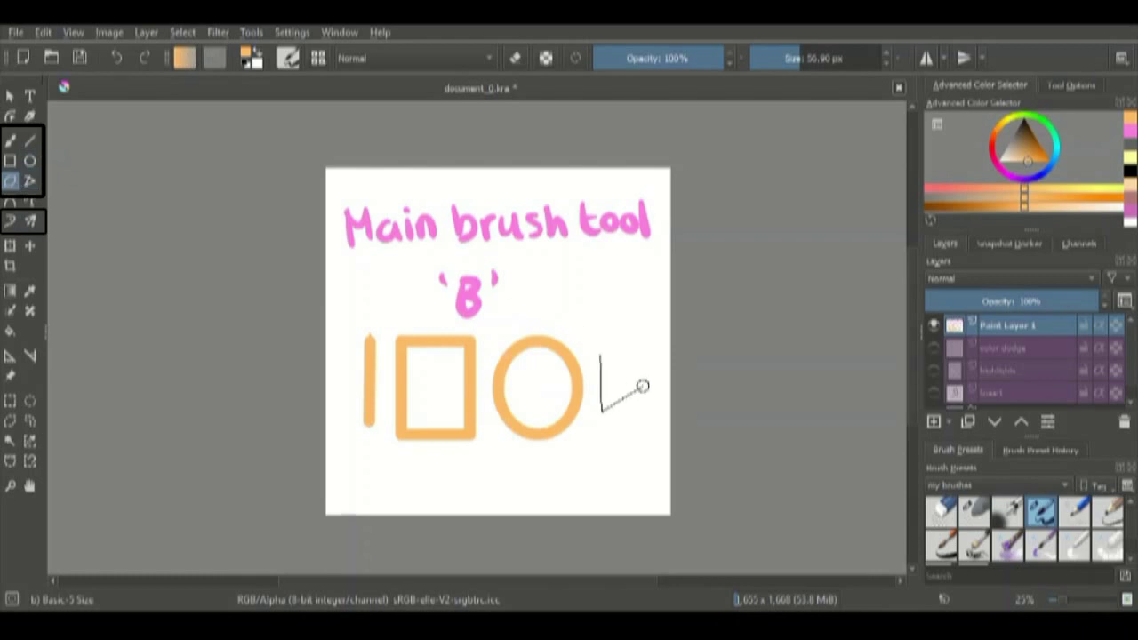
double_click(600, 356)
Paint a yellow wavy line below the shapes with the Dynamic Brush tool, and clear everything from the layer.
key(b)
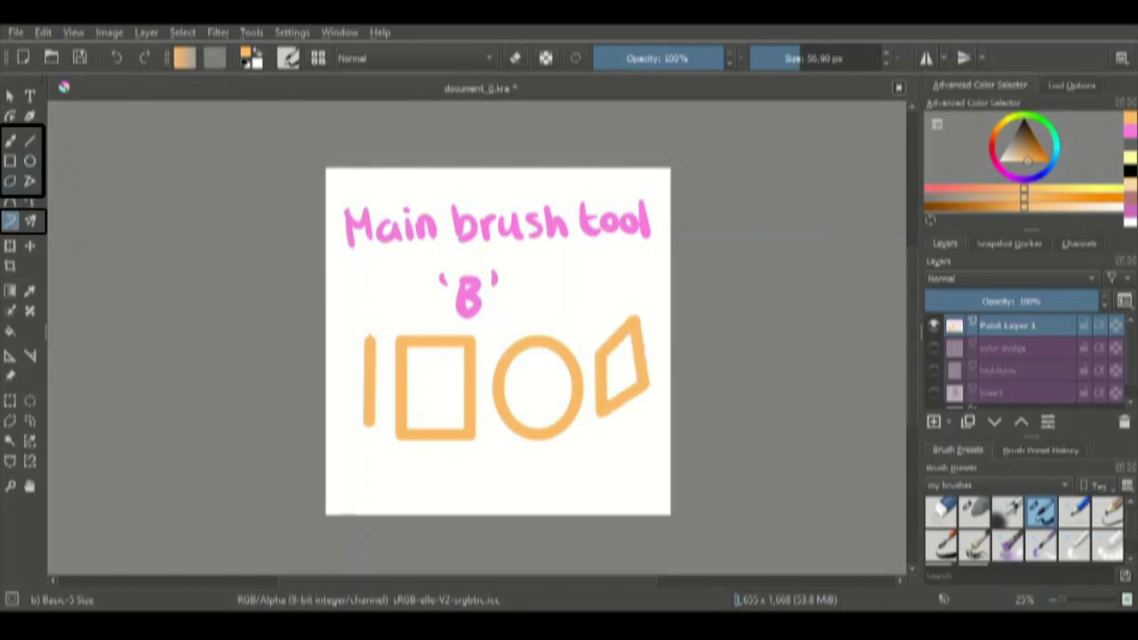
mouse_move(364, 471)
mouse_down()
mouse_move(440, 454)
mouse_move(489, 493)
mouse_move(629, 462)
mouse_move(667, 480)
mouse_up()
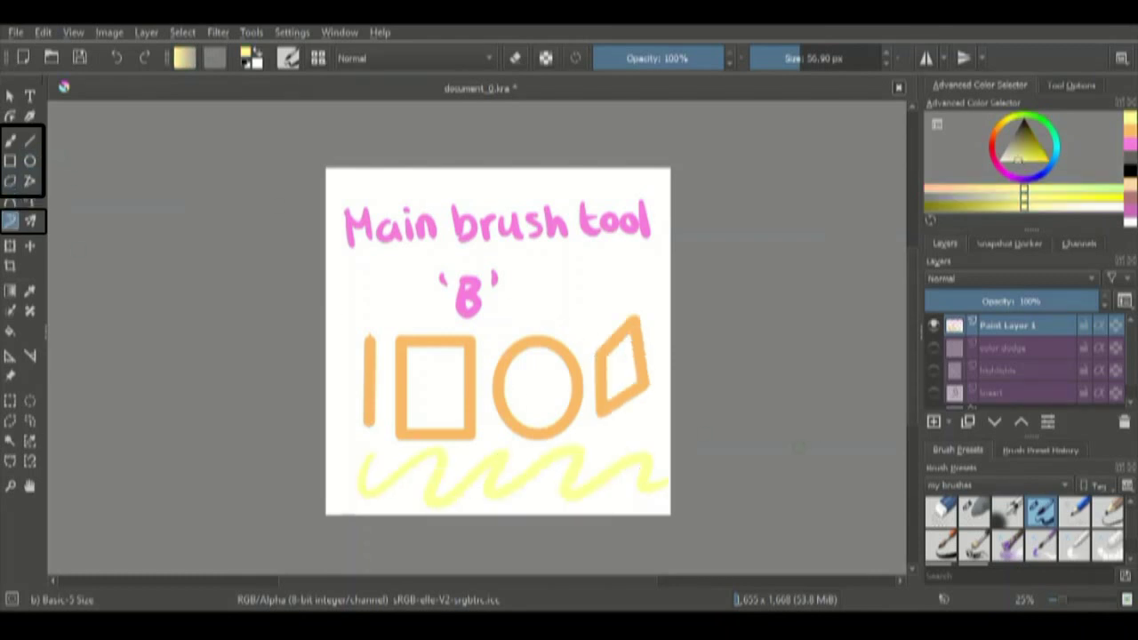
key(Delete)
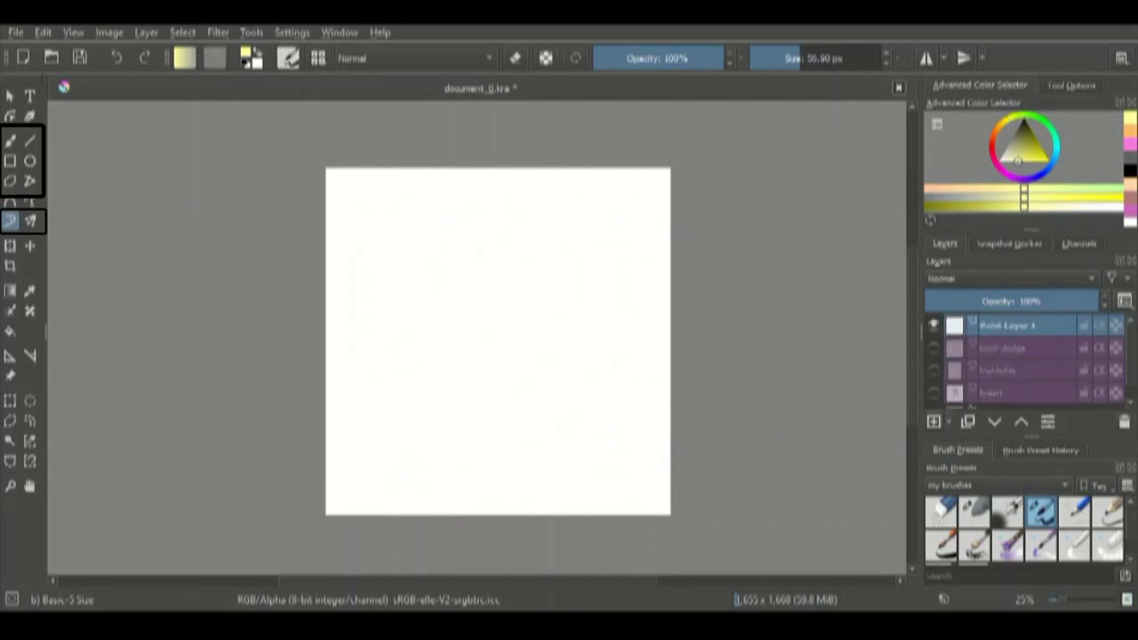
Paint a pink rotationally repeated floral pattern with the Multibrush tool: circles, leaves, central petals and four small outer flowers.
click(1130, 144)
click(30, 220)
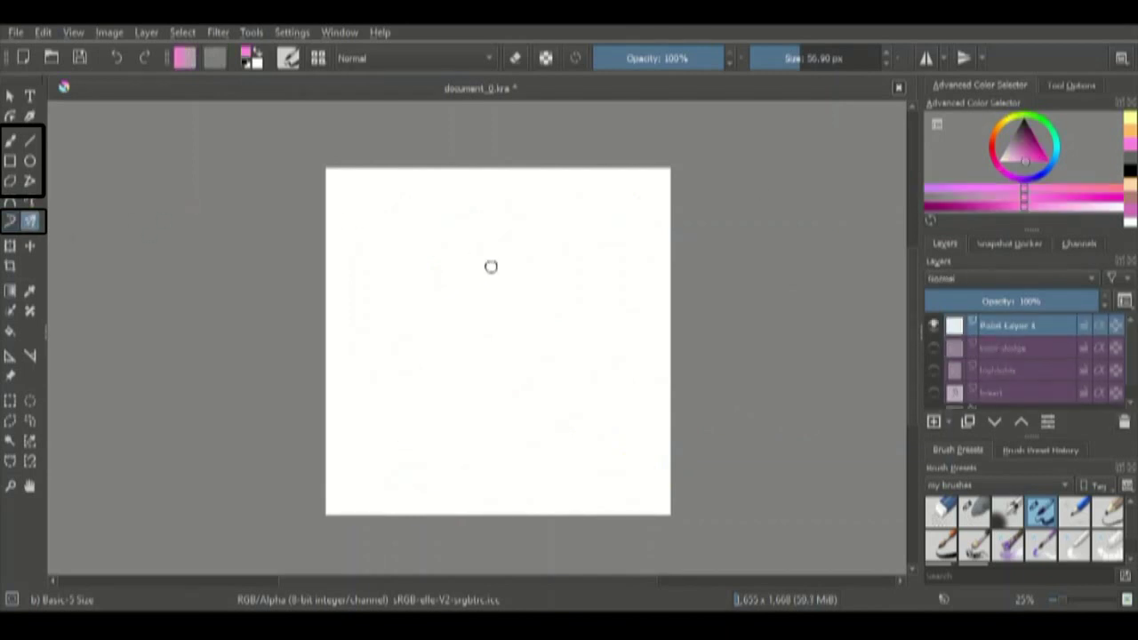
mouse_move(491, 266)
mouse_down()
mouse_move(475, 278)
mouse_move(539, 260)
mouse_up()
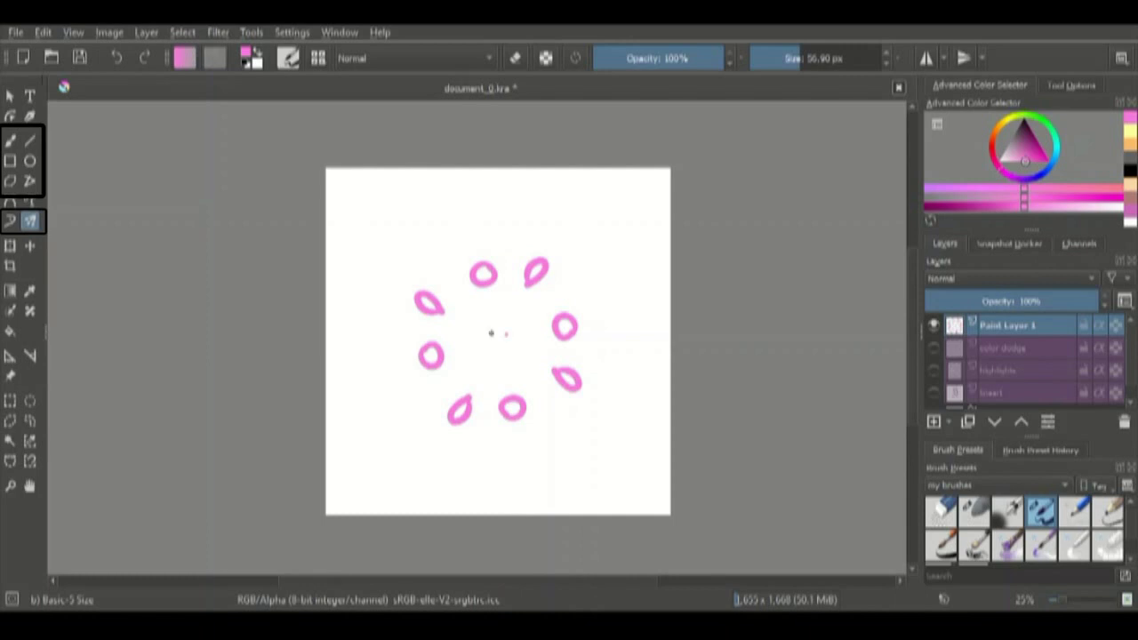
mouse_move(491, 332)
mouse_down()
mouse_move(485, 307)
mouse_move(524, 349)
mouse_move(534, 313)
mouse_up()
mouse_move(507, 240)
mouse_down()
mouse_move(501, 219)
mouse_move(527, 224)
mouse_move(519, 251)
mouse_up()
mouse_move(507, 236)
mouse_down()
mouse_move(492, 252)
mouse_move(487, 233)
mouse_up()
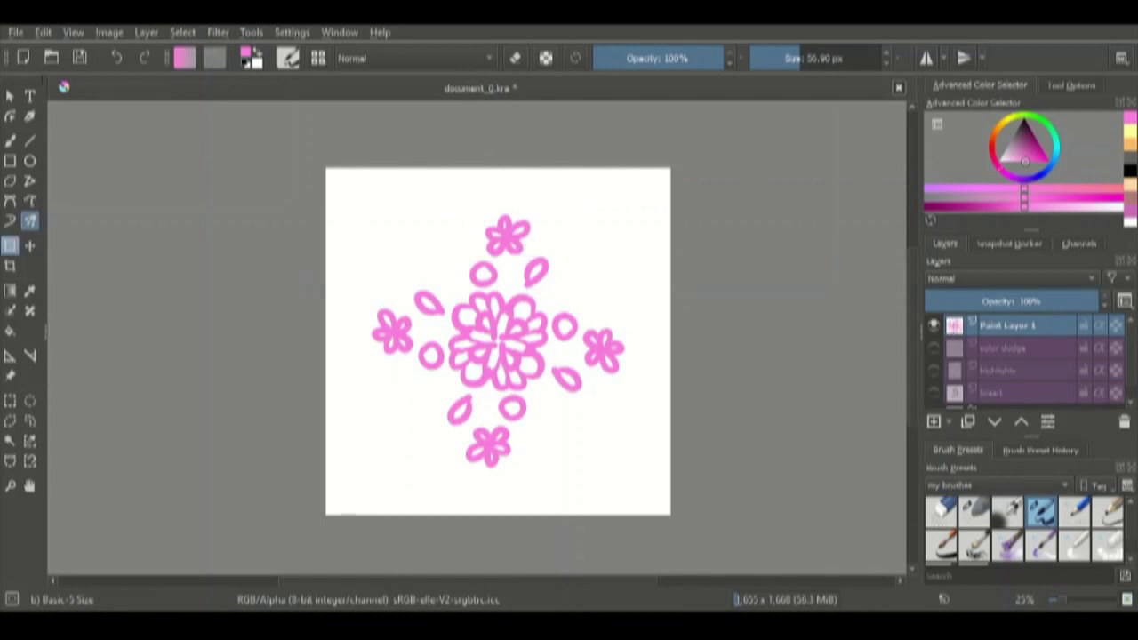
Try to shift the floral pattern slightly down and rotate it a little with the Transform tool.
click(10, 246)
mouse_move(524, 356)
mouse_down()
mouse_move(512, 325)
mouse_move(525, 369)
mouse_up()
mouse_move(649, 267)
mouse_down()
mouse_move(670, 379)
mouse_move(650, 269)
mouse_up()
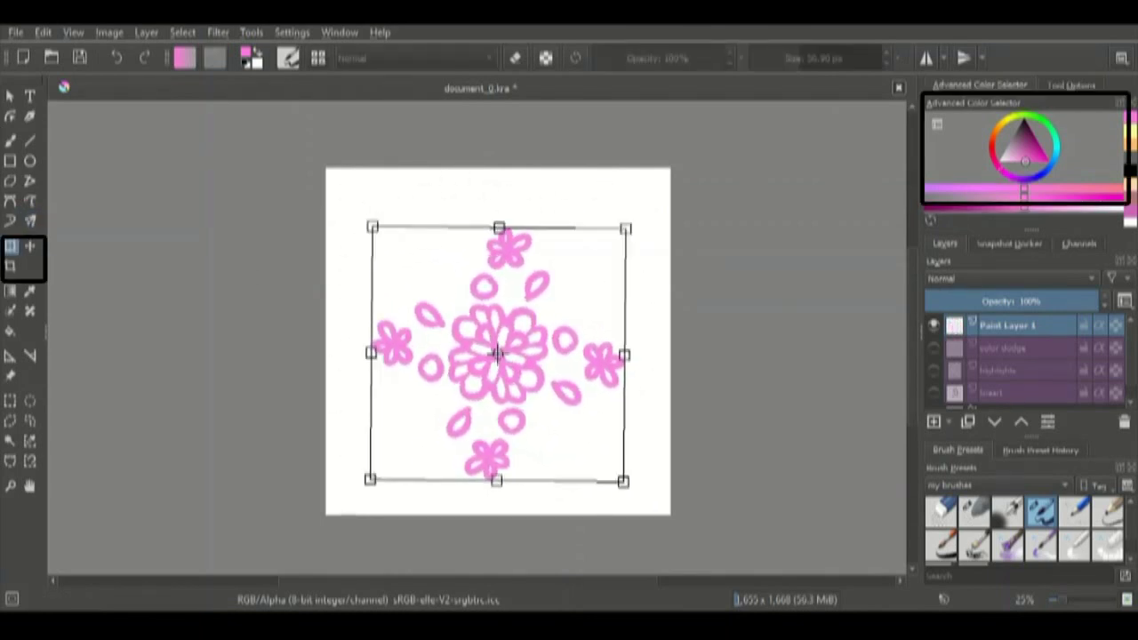
Warp the floral pattern by pulling its corner, centre, left and bottom anchor points, and move the distorted drawing up and left.
click(1071, 86)
click(988, 131)
drag(624, 214, 595, 255)
drag(498, 342, 465, 376)
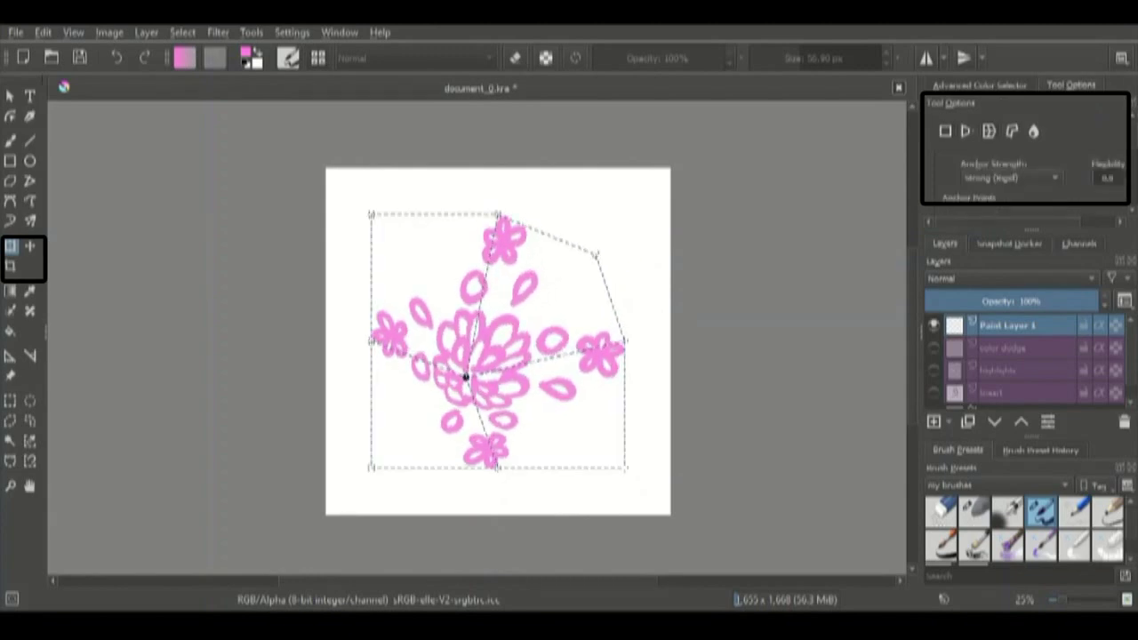
drag(371, 340, 391, 282)
drag(496, 468, 541, 457)
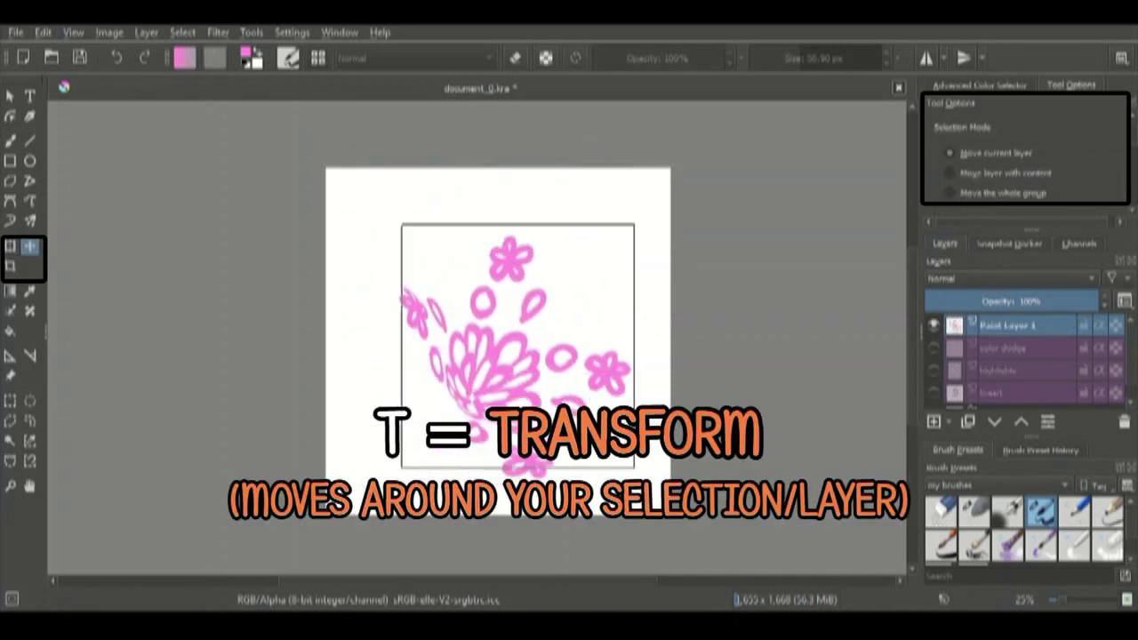
drag(566, 399, 568, 400)
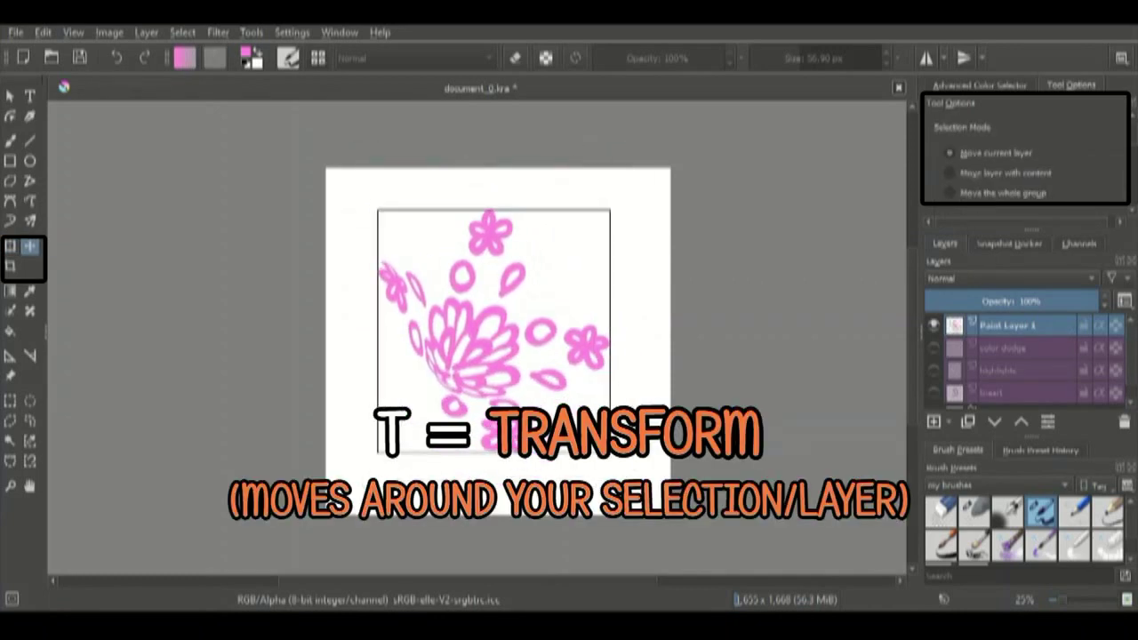
Crop the canvas slightly inside its edges to 1531 × 1532 px.
key(c)
drag(338, 179, 658, 501)
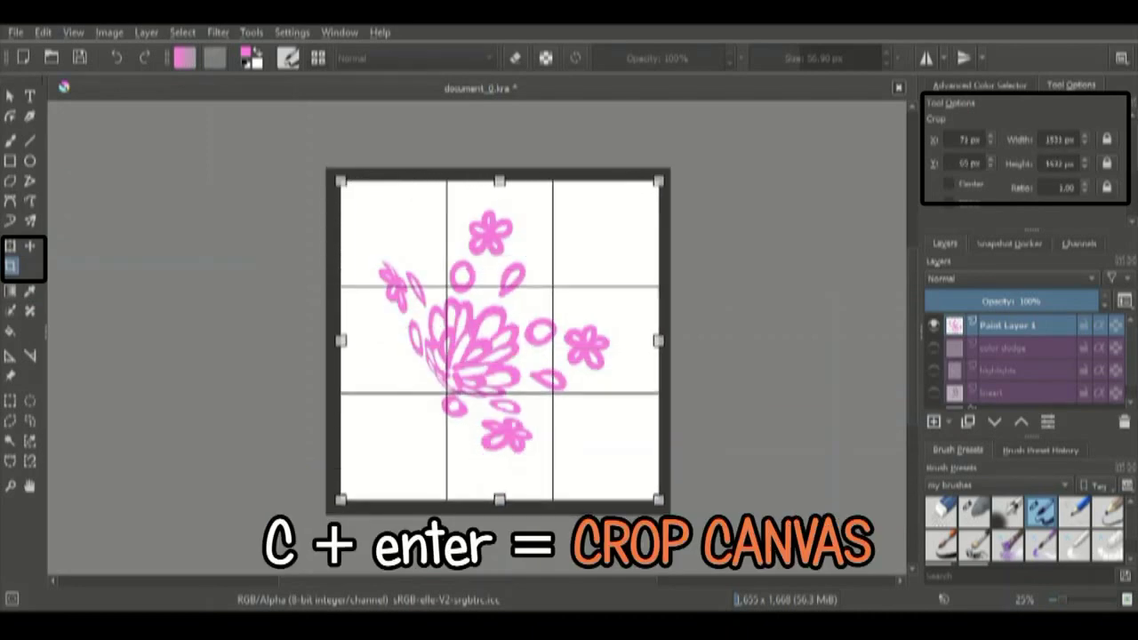
key(Return)
Outline the top flower with a freehand selection and scale it down with the Transform tool.
key(l)
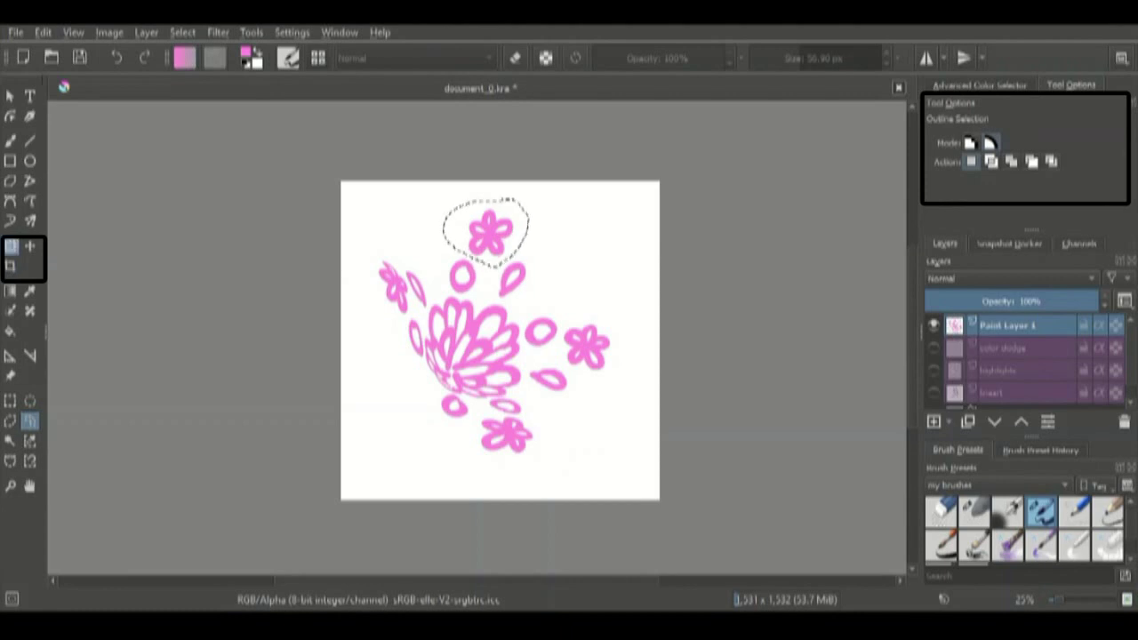
click(11, 246)
drag(528, 267, 517, 256)
key(Return)
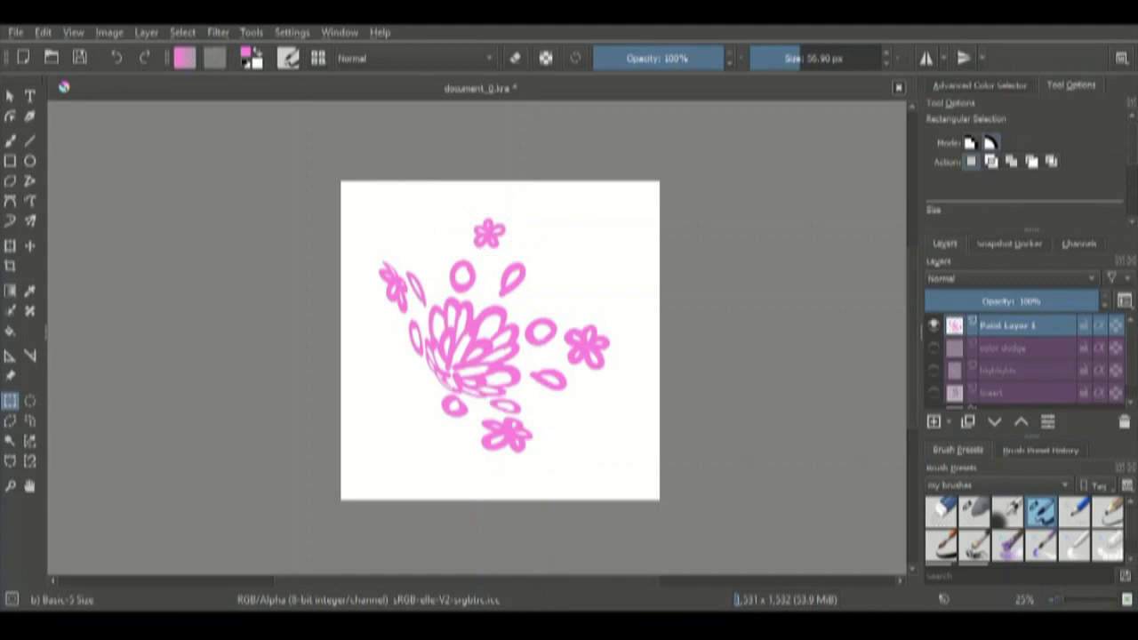
Clear the floral drawing from the layer and draw a vertical linear gradient in pink down the canvas.
click(10, 290)
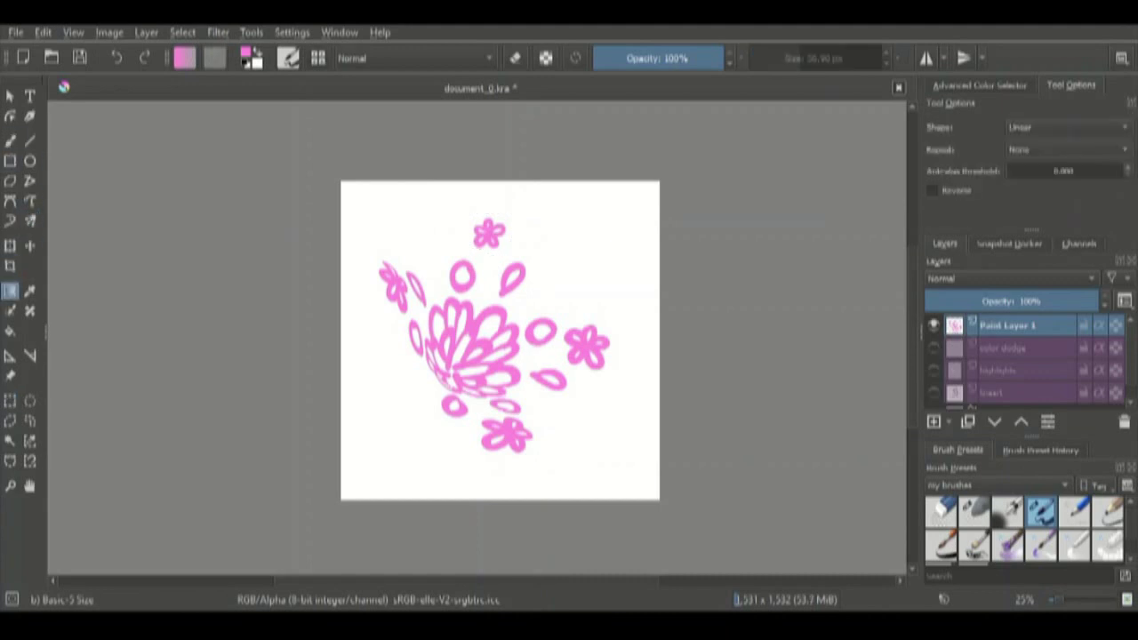
key(shift+Delete)
key(Insert)
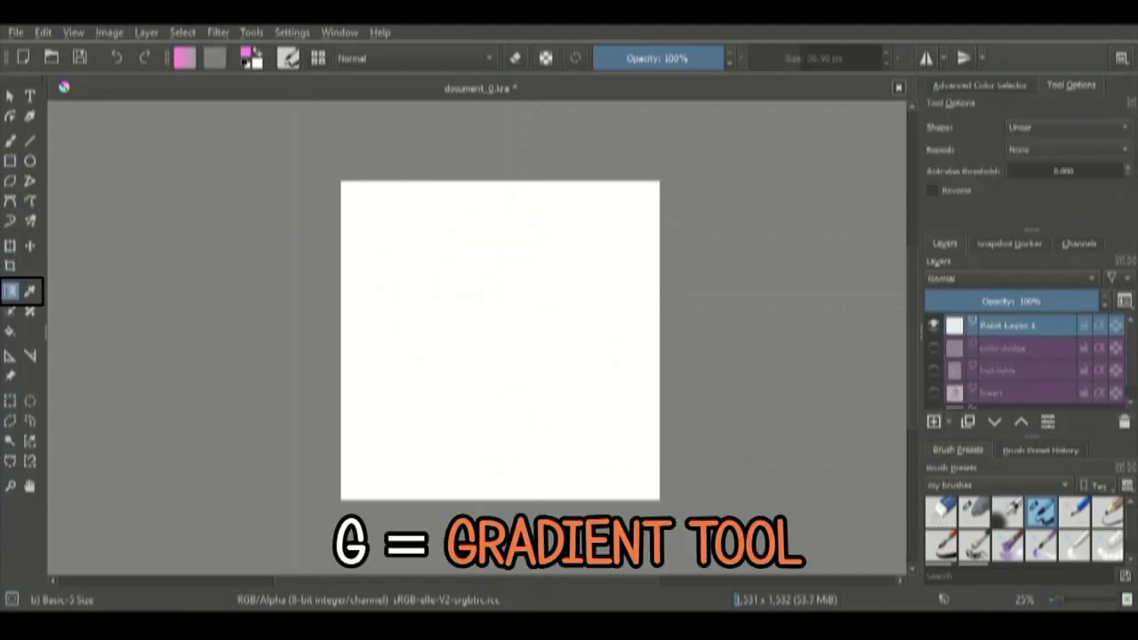
drag(349, 181, 353, 190)
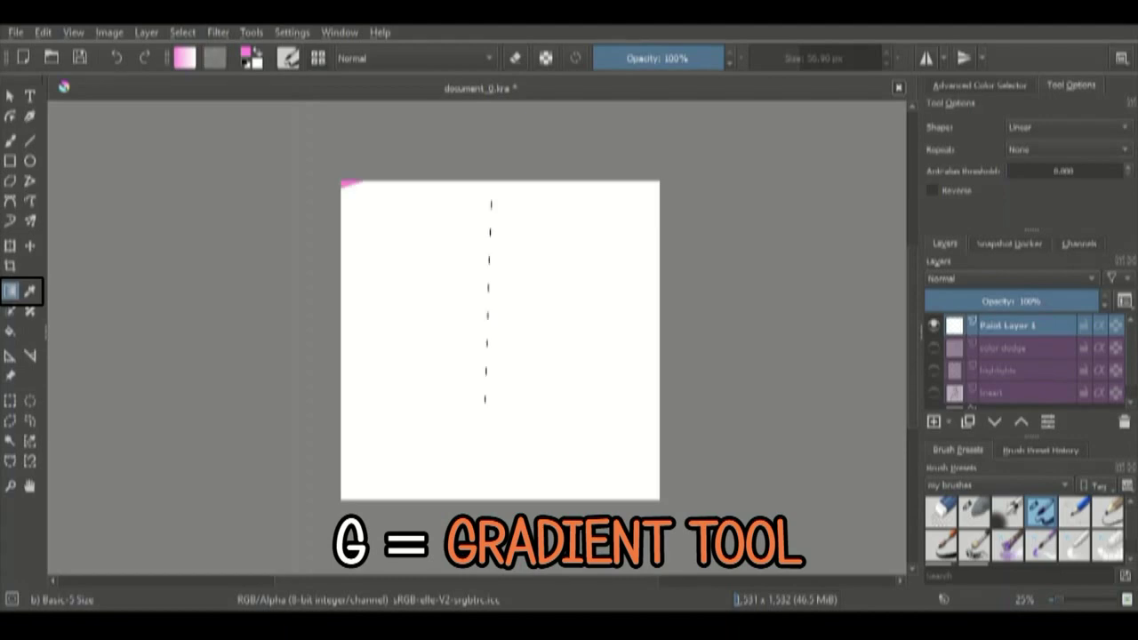
drag(484, 400, 483, 477)
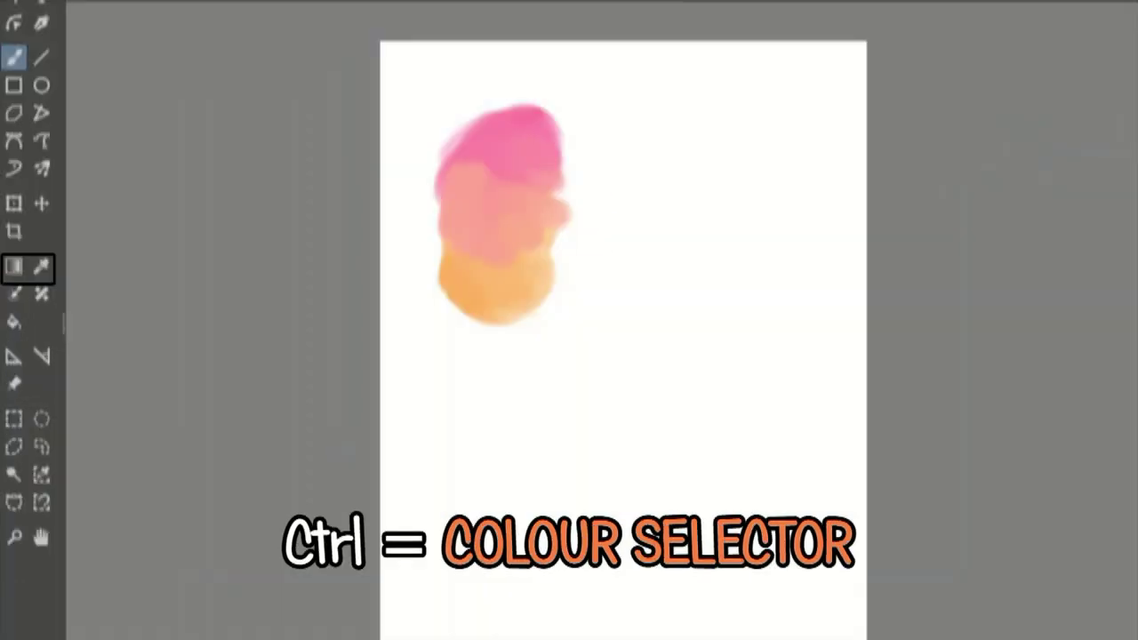
Sample a colour from the pink part of the painted patch and blend it toward the orange.
drag(523, 133, 458, 196)
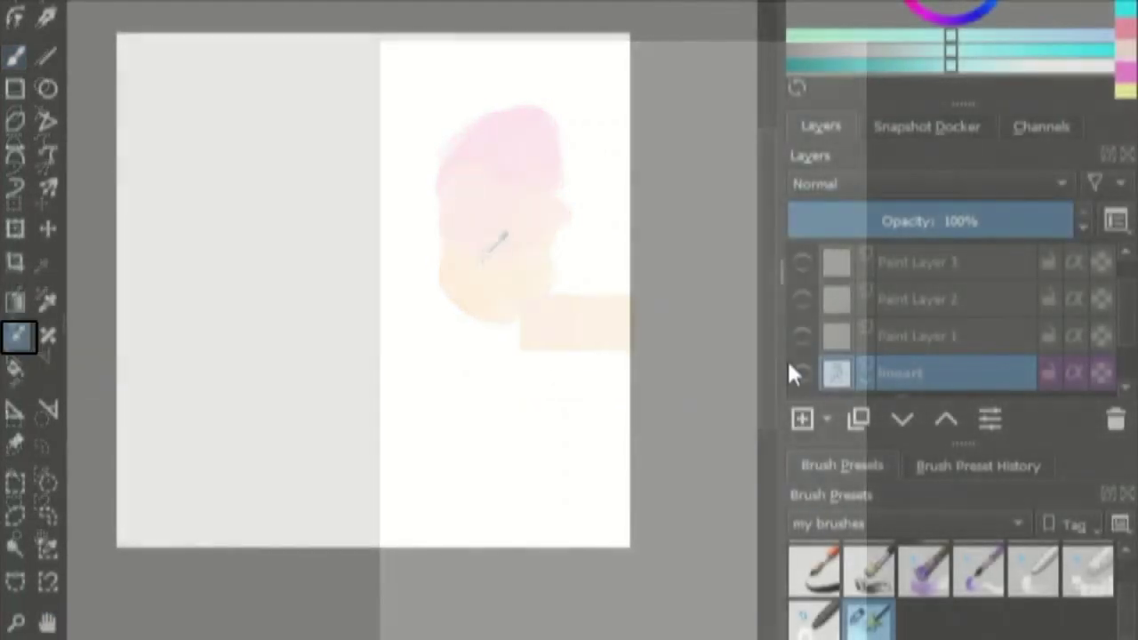
Show the portrait's lineart layer, turn on Show Coloring for its Colorize Mask and turn off Edit Key Strokes.
click(801, 373)
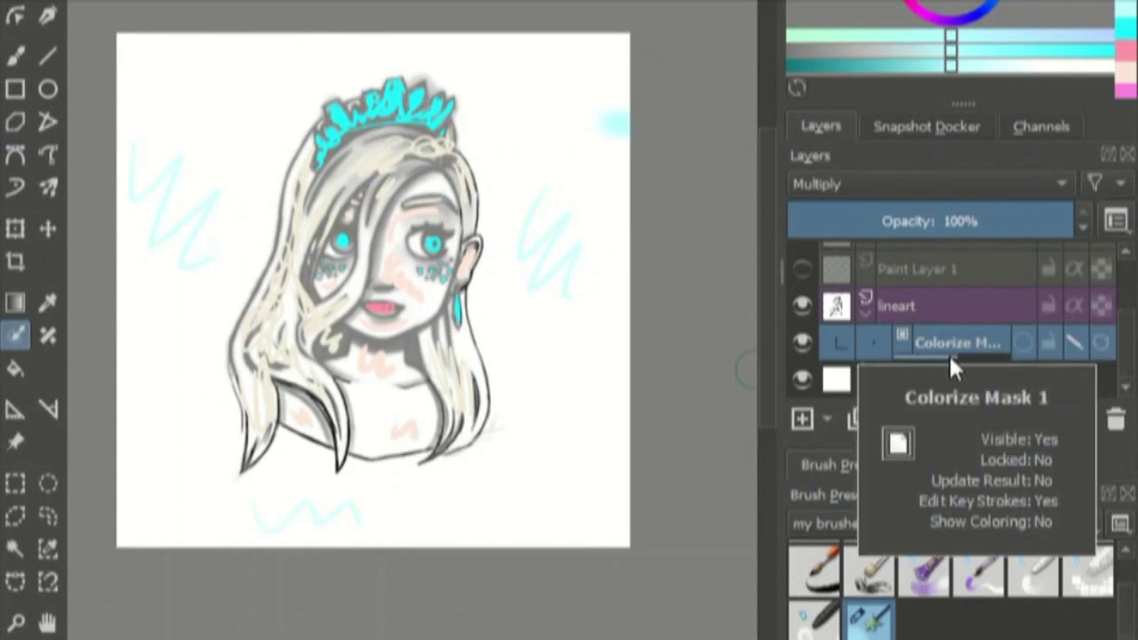
click(1024, 343)
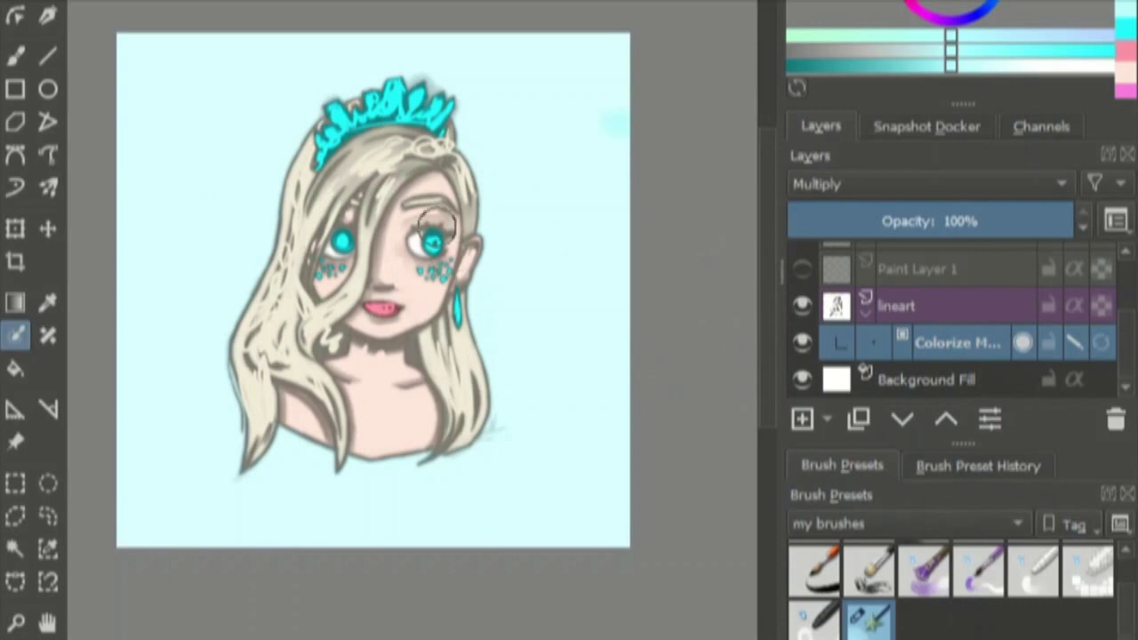
click(1073, 344)
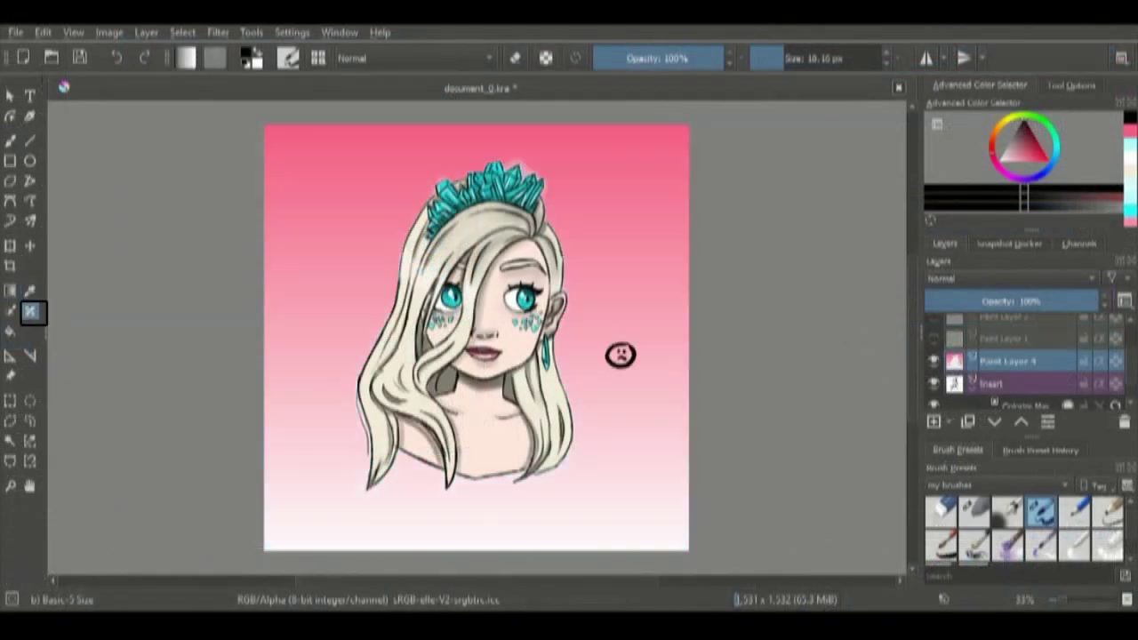
Remove the small sad-face doodle from the gradient background beside the portrait with the Smart Patch tool.
key(ctrl+plus)
key(ctrl+plus)
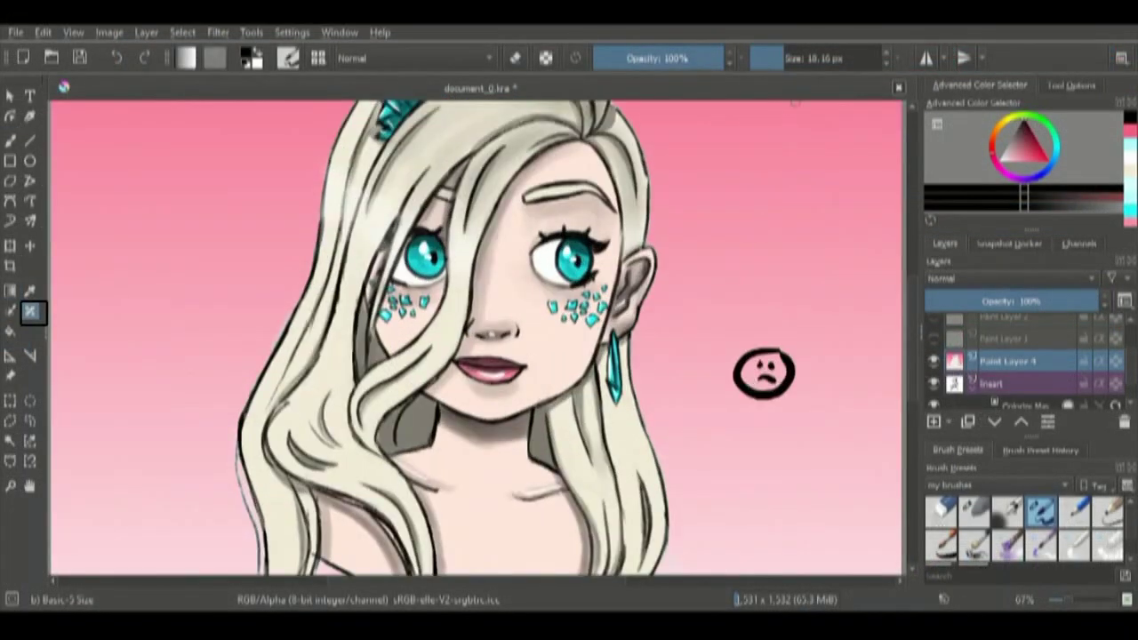
click(764, 369)
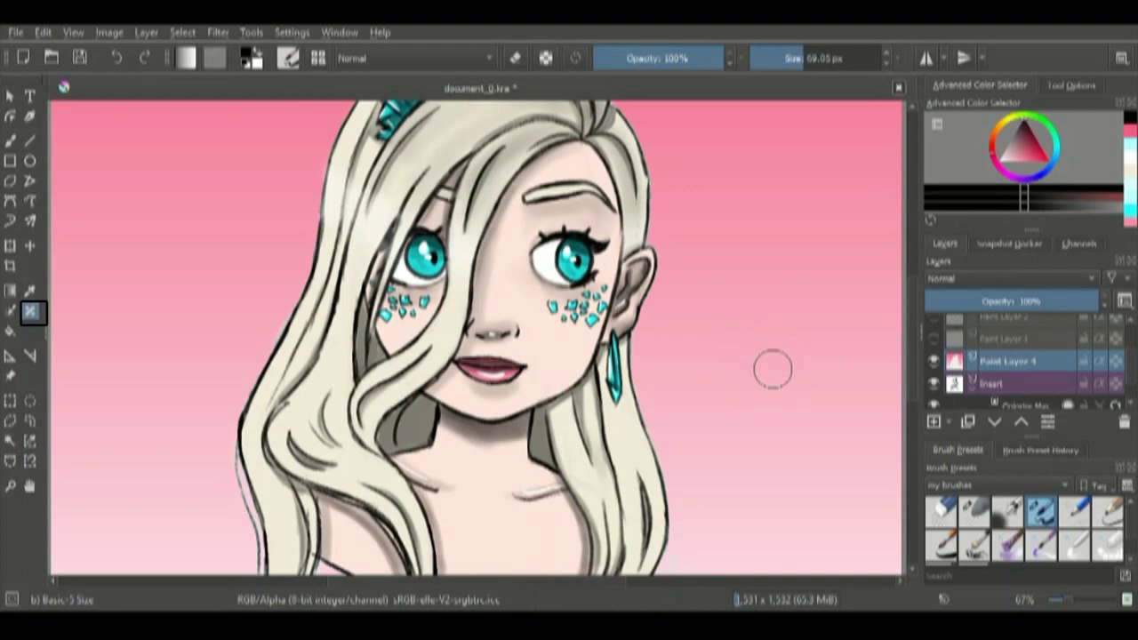
key(minus)
key(minus)
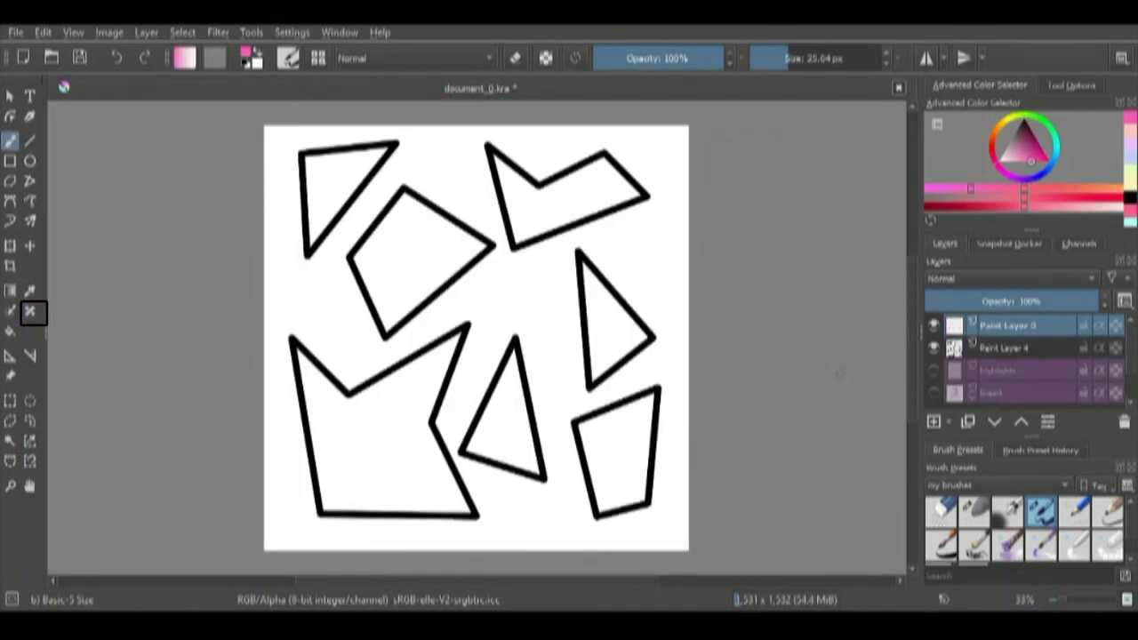
Bucket-fill the tilted four-sided shape with pink, the notched upper shape with lilac and the triangle beneath it with light blue.
key(f)
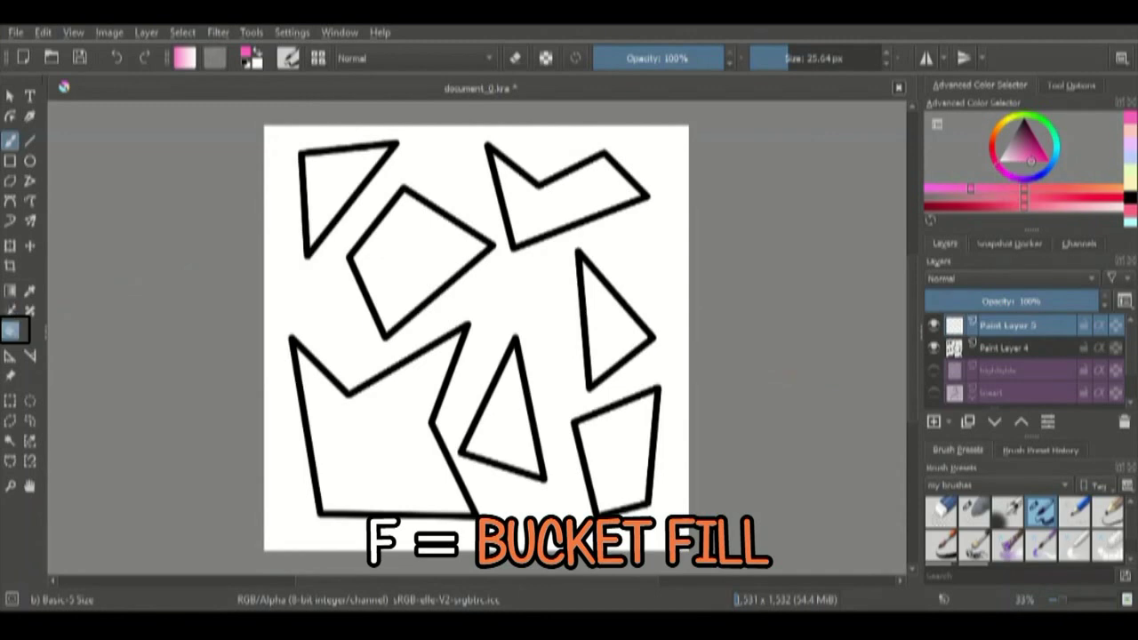
key(f)
click(419, 262)
click(1130, 146)
click(564, 201)
click(1129, 159)
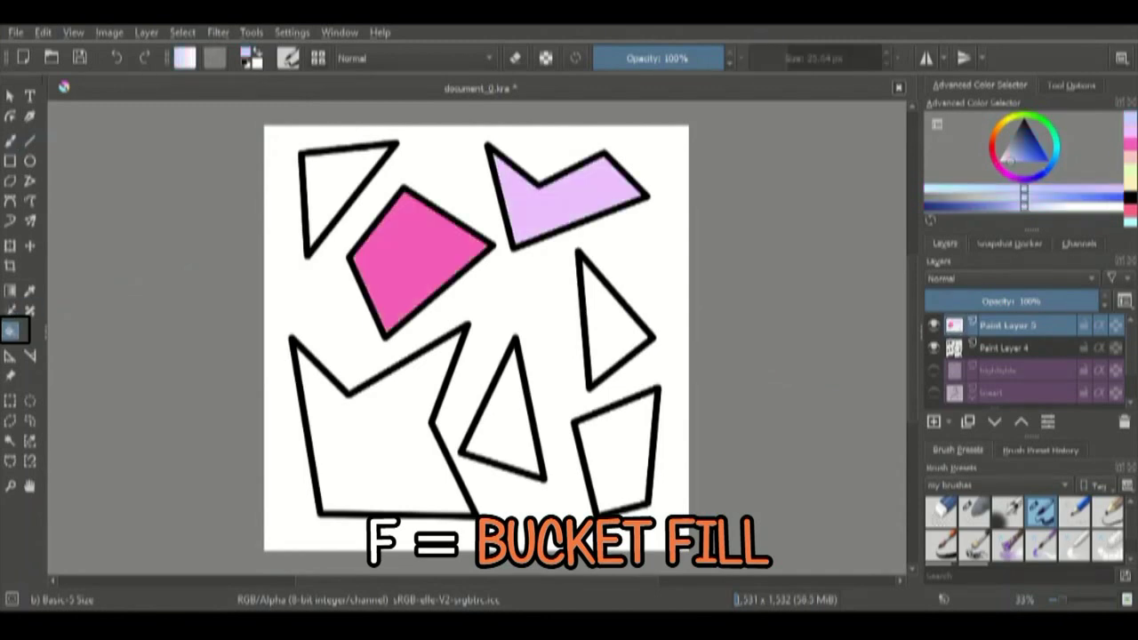
click(607, 331)
Fill the lower triangle with light green, the lower four-sided shape with pale yellow and the large crown-like shape with peach.
click(1130, 183)
click(509, 427)
click(1130, 183)
click(619, 452)
click(1130, 183)
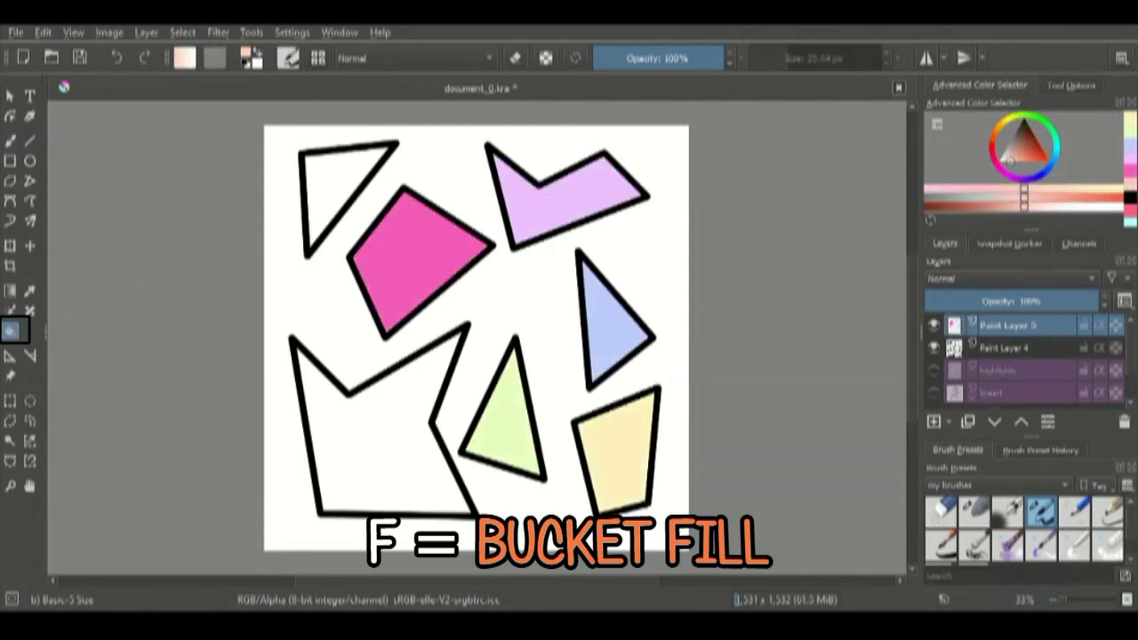
click(374, 435)
click(1022, 147)
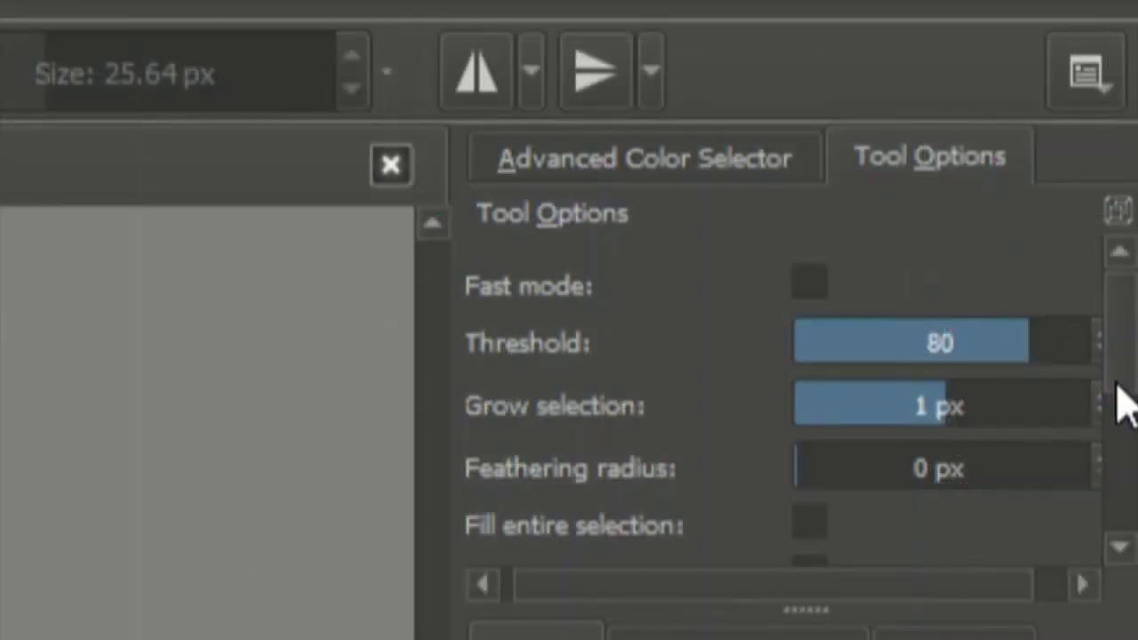
Change the Sample option that decides which layers the bucket fill reads.
drag(1124, 363, 1129, 442)
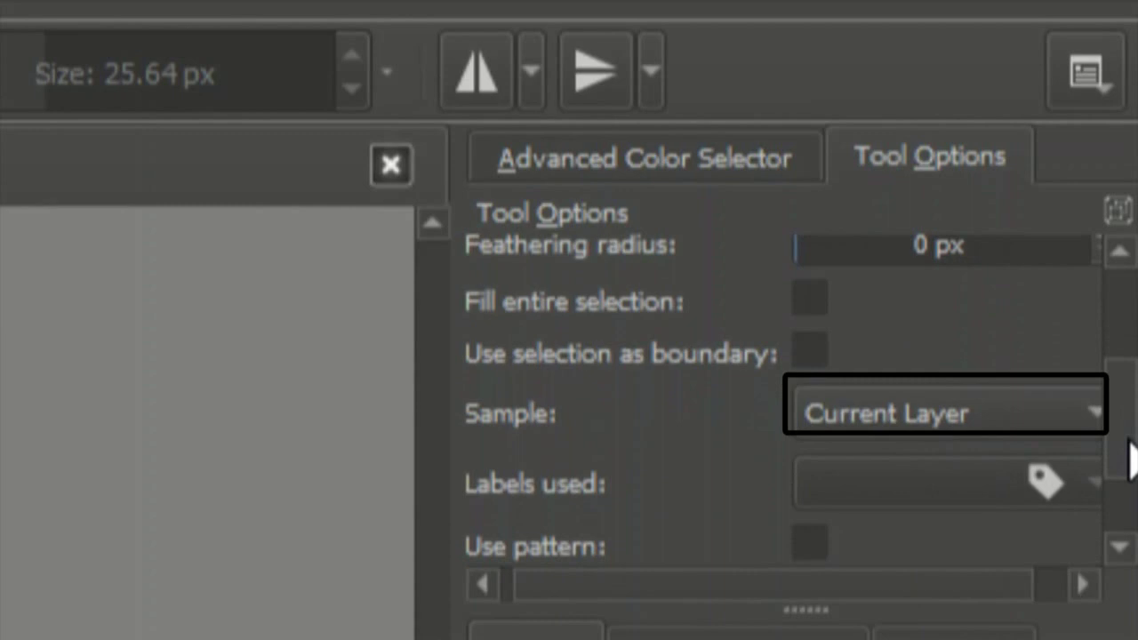
click(1022, 416)
click(1012, 450)
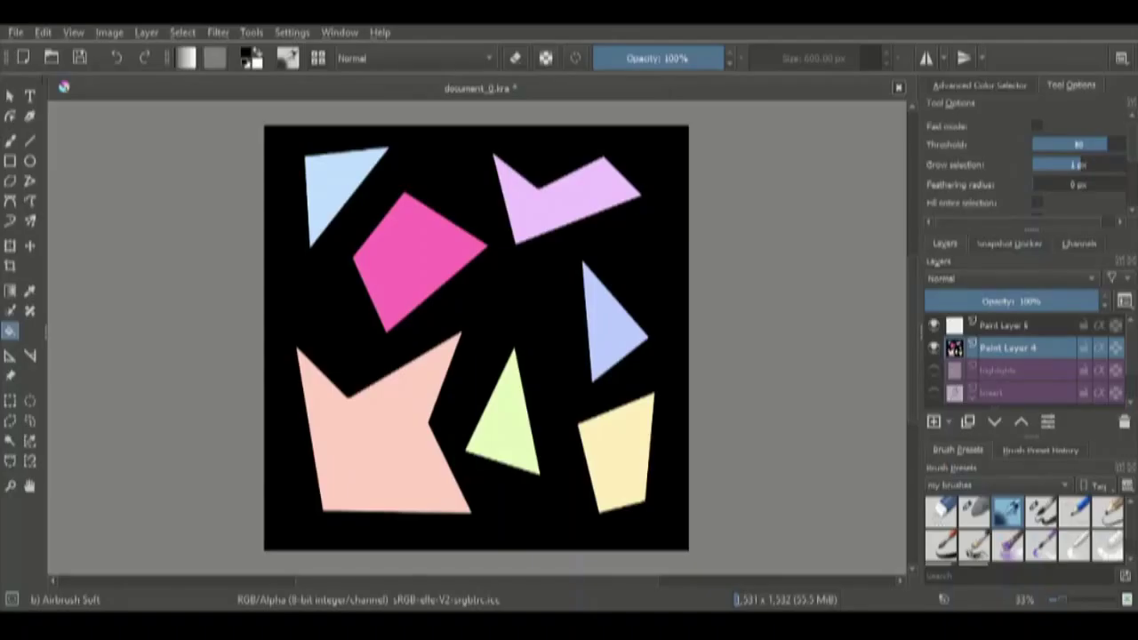
Place a Perspective drawing assistant with its four corners on the corners of the pink shape.
click(10, 356)
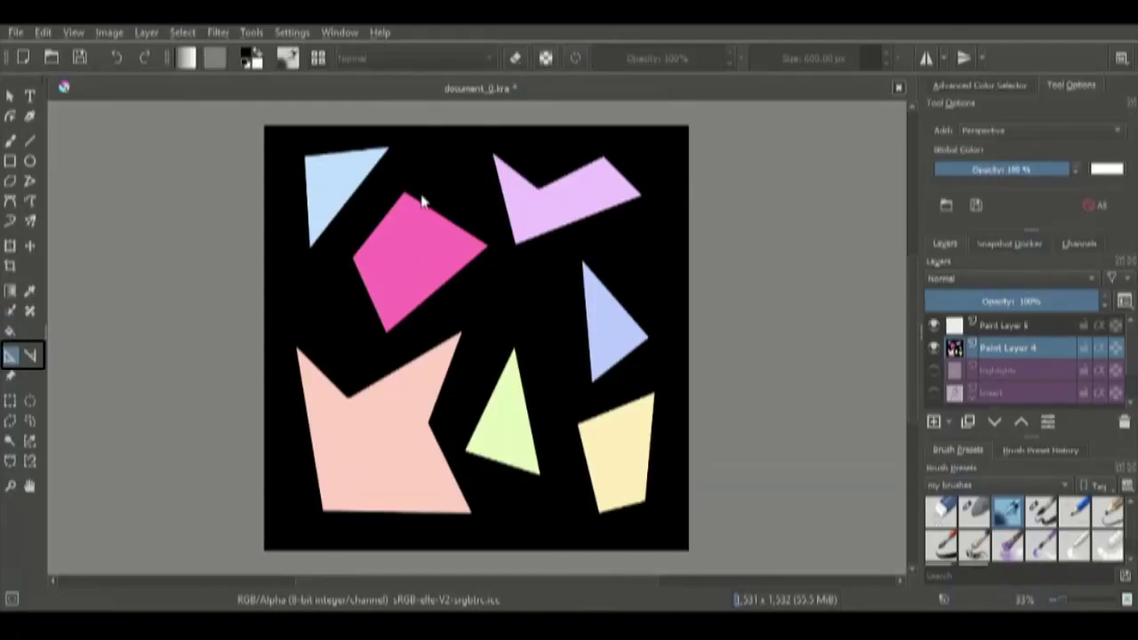
click(389, 328)
click(485, 241)
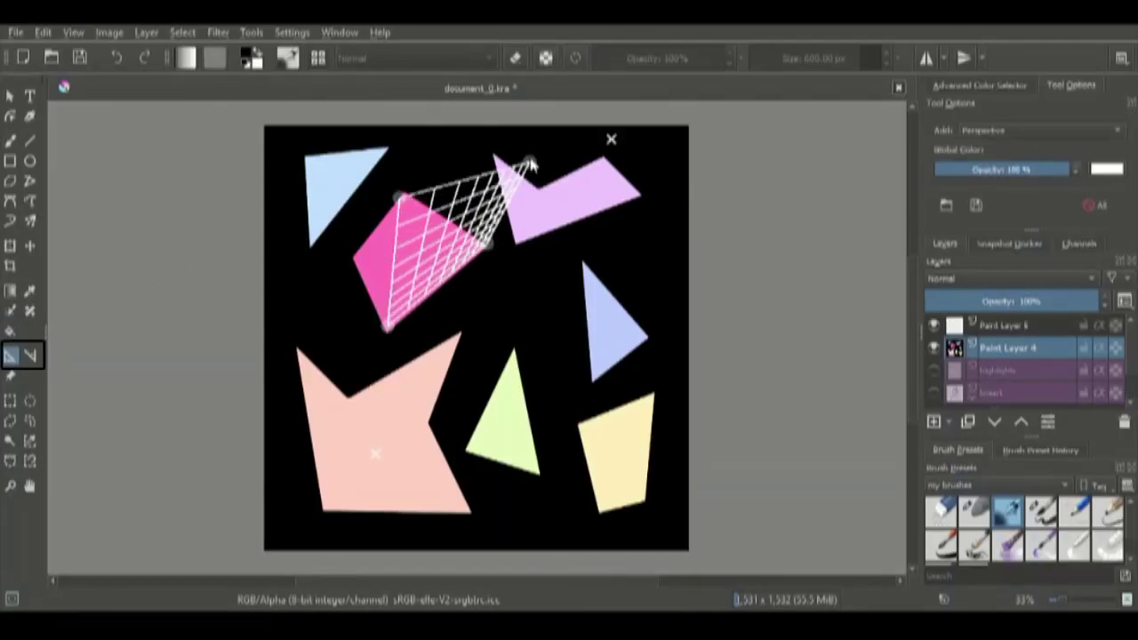
click(351, 241)
click(353, 245)
Add an Ellipse drawing assistant spanning the lilac shape.
click(1004, 134)
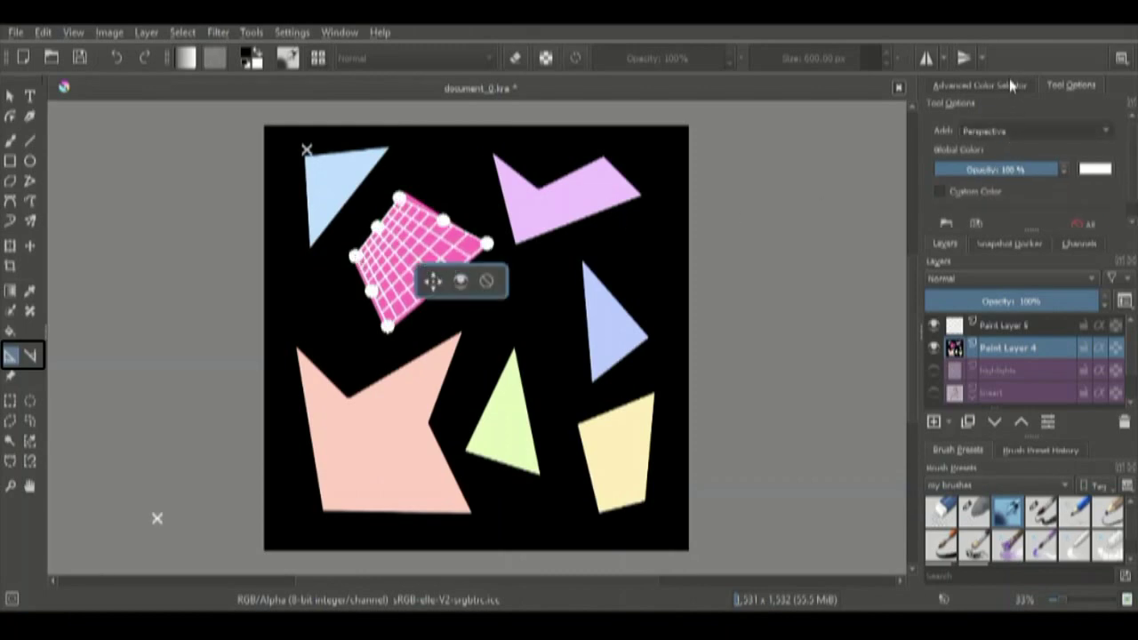
click(1006, 68)
click(496, 159)
click(638, 196)
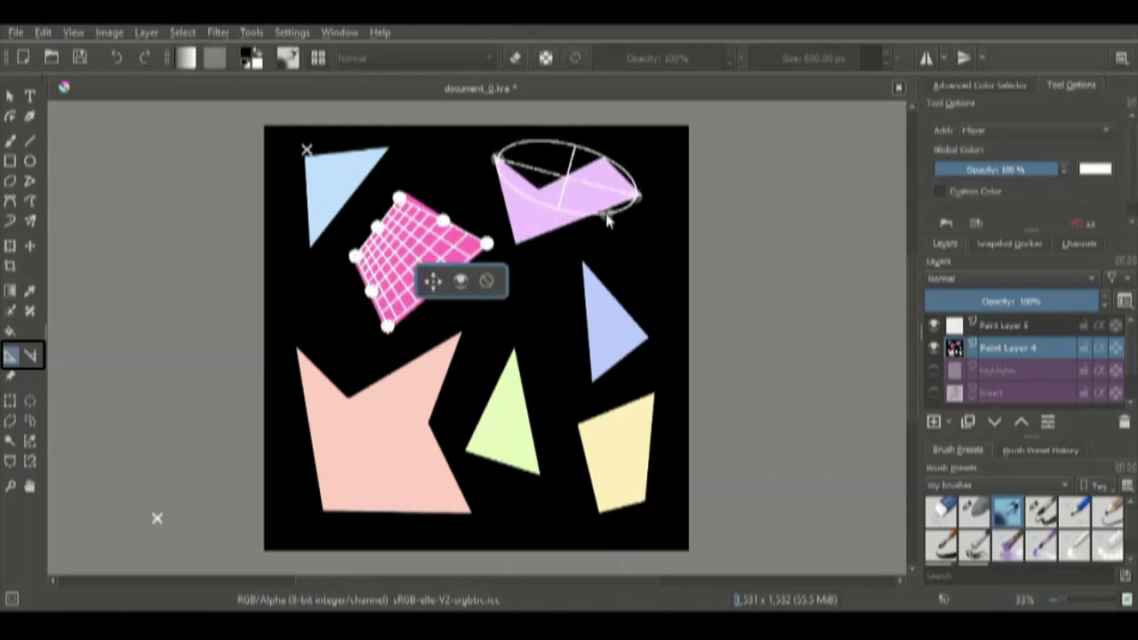
click(603, 236)
Switch briefly to the Measure tool, and delete all drawing assistants from the canvas.
click(29, 355)
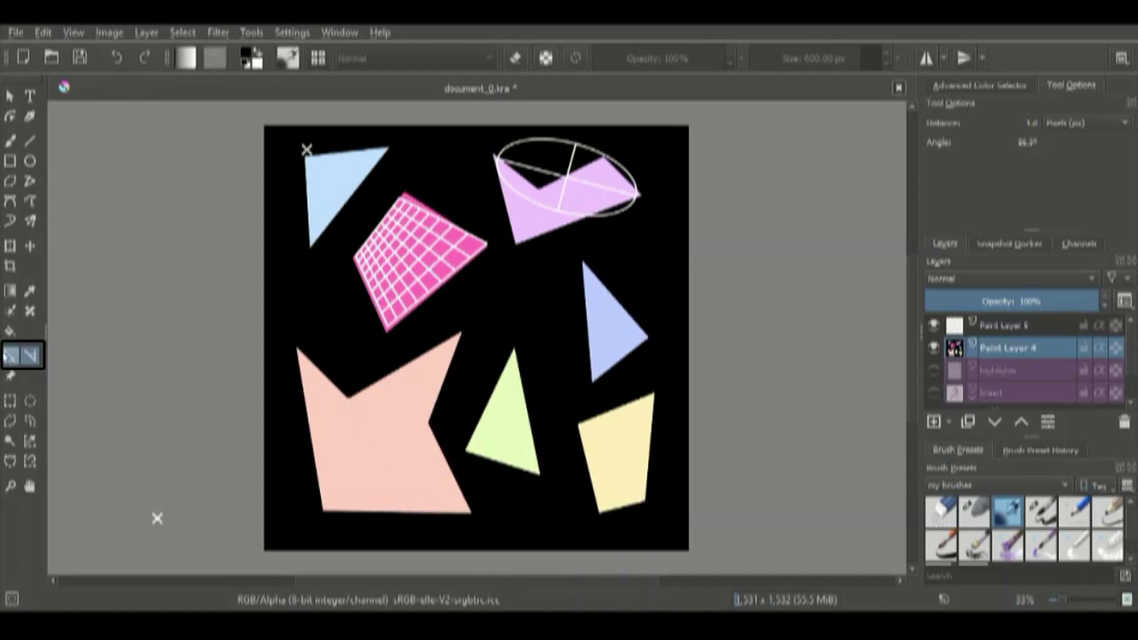
click(10, 355)
click(1088, 207)
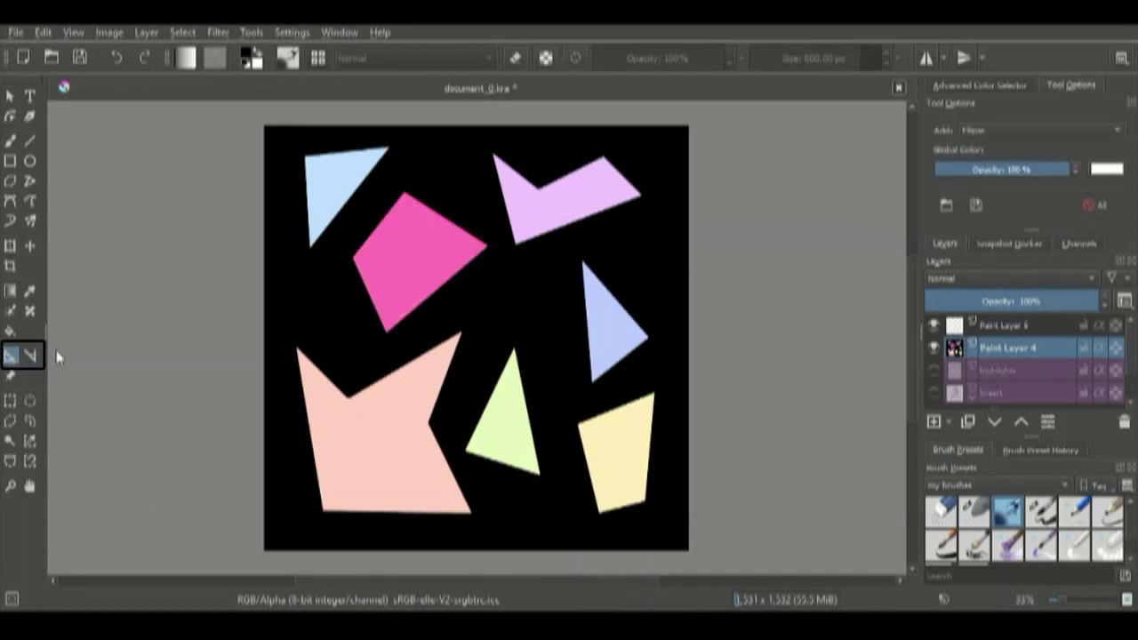
Hide Paint Layer 4 and paste a reference image from the clipboard, resizing it and placing it across the canvas's upper-left corner.
click(11, 378)
click(932, 348)
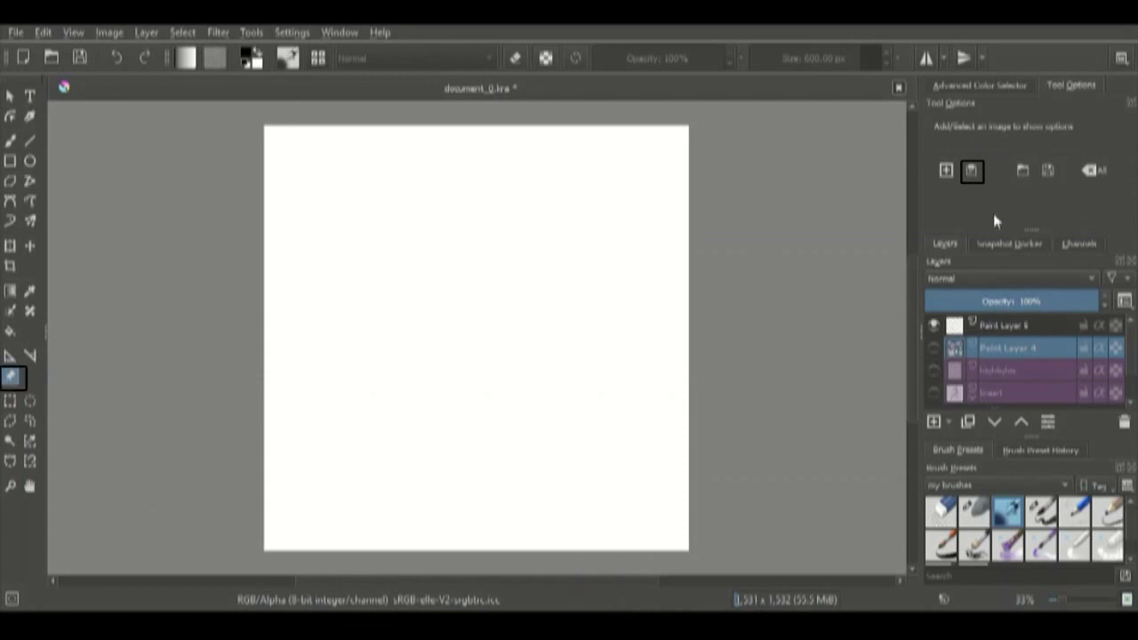
click(972, 172)
drag(368, 255, 385, 274)
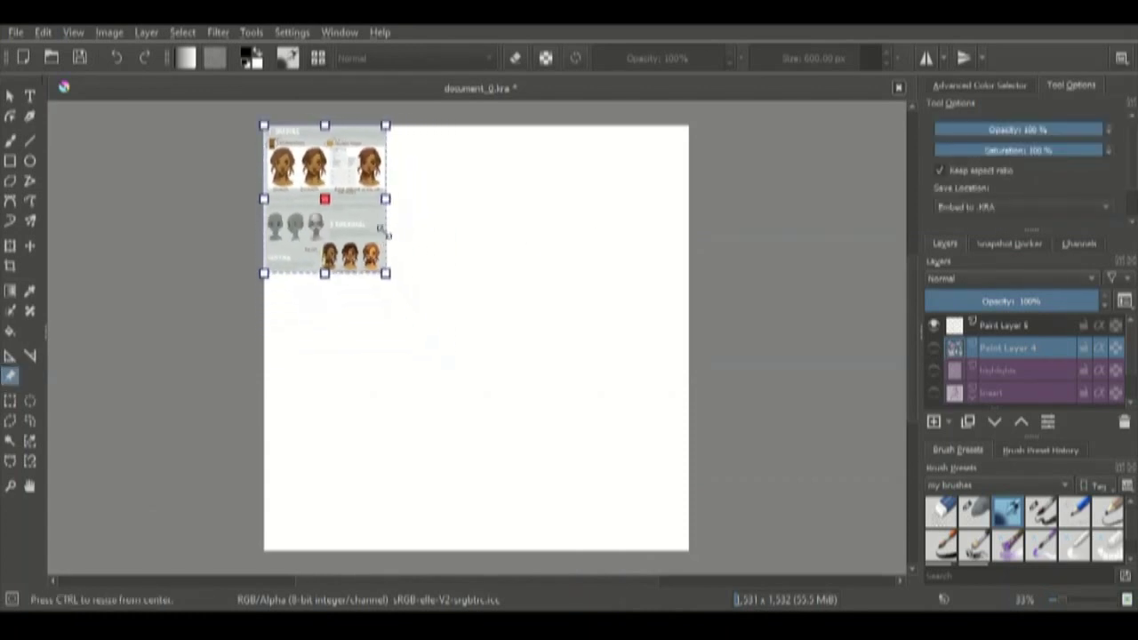
drag(384, 231, 223, 196)
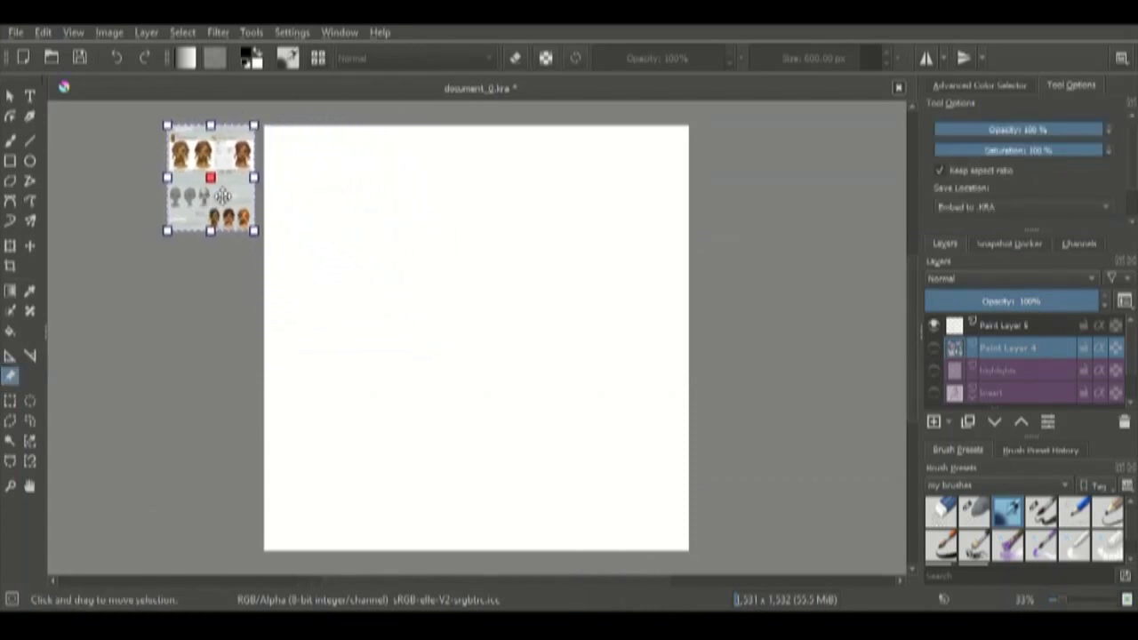
drag(255, 230, 279, 260)
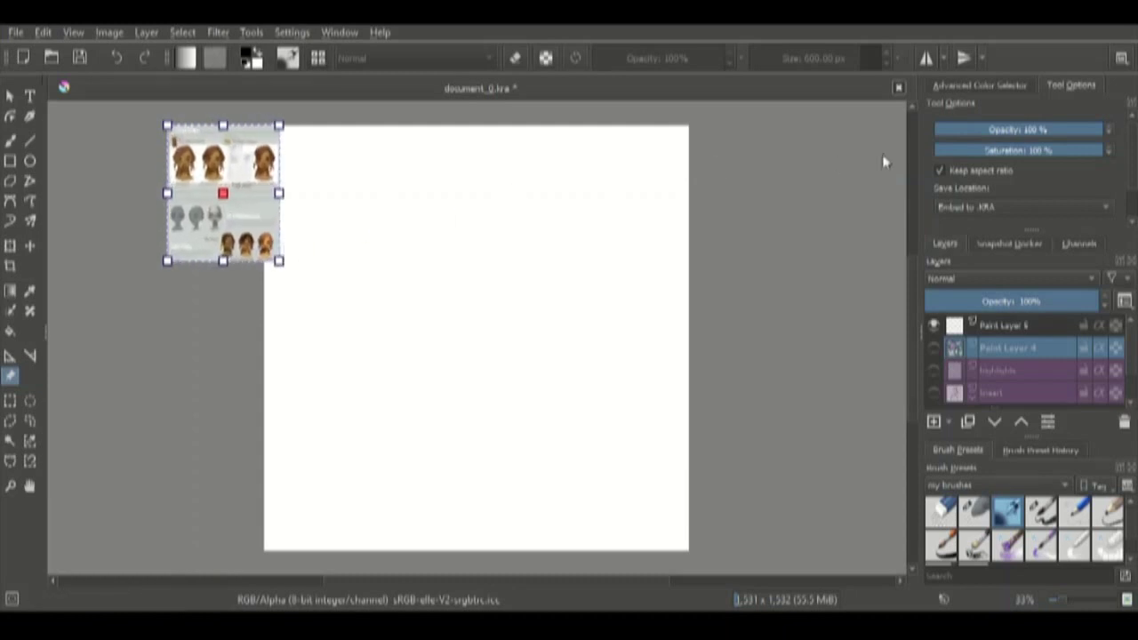
Try the reference image at about half opacity, return it to 100 %, and move the image slightly down.
click(1020, 131)
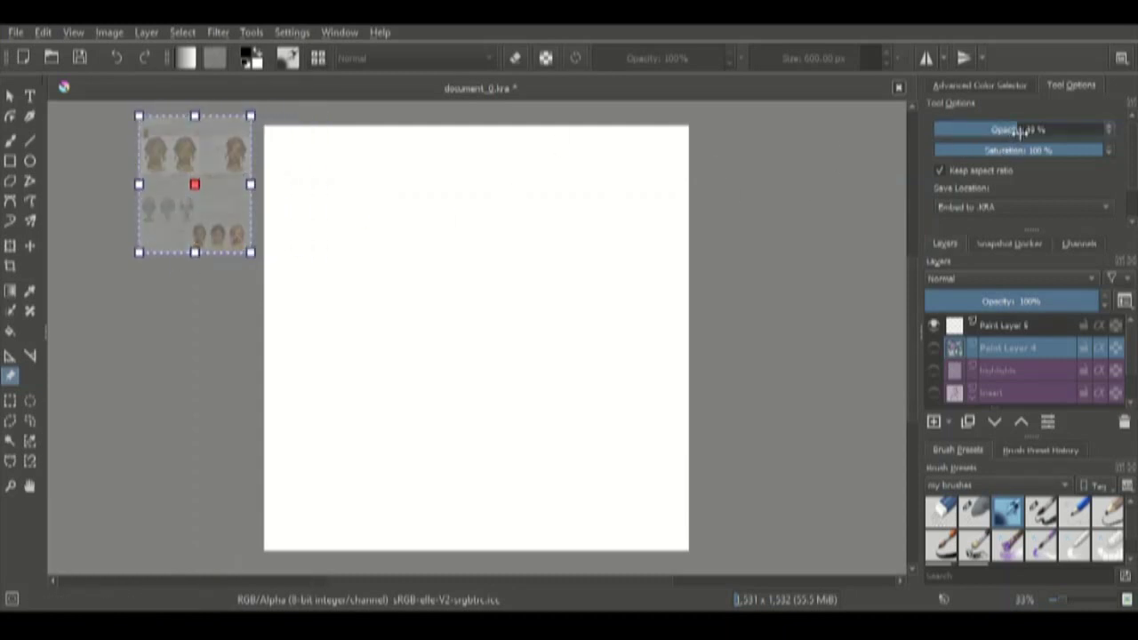
drag(1020, 130, 1104, 131)
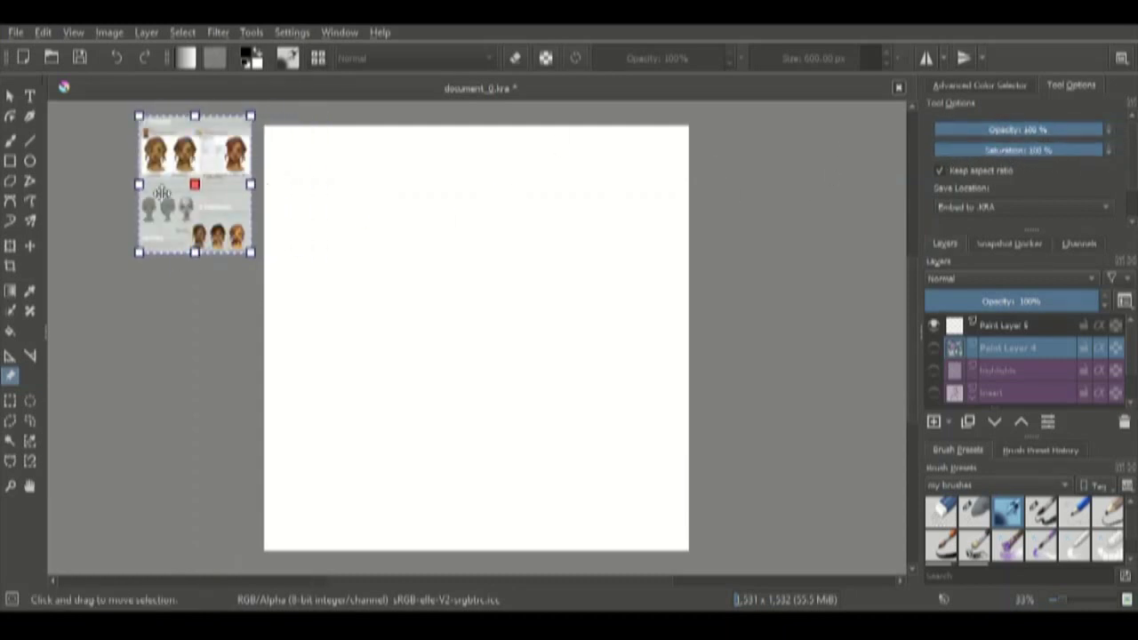
drag(162, 193, 195, 243)
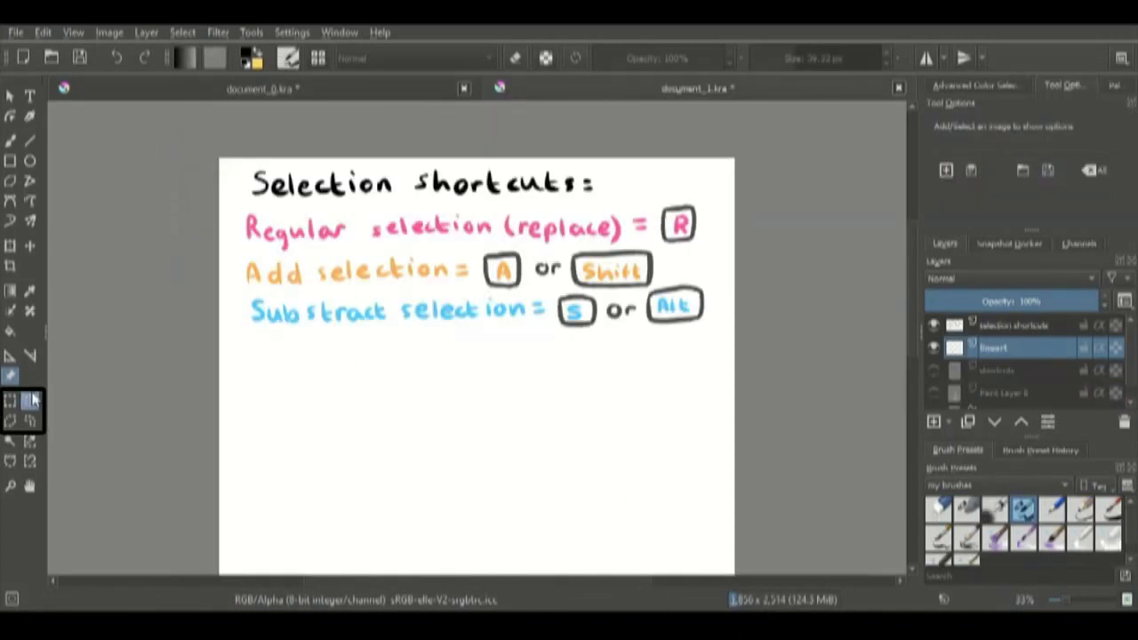
Make a rectangular selection below the shortcut notes and replace it with a circular selection beside it.
drag(280, 359, 371, 423)
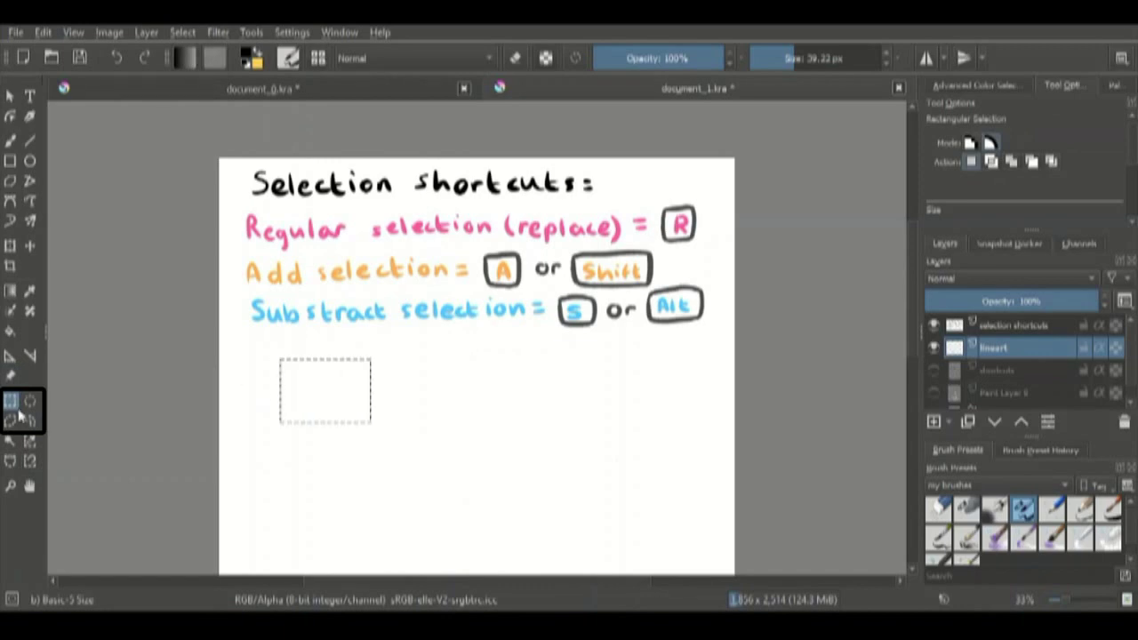
click(29, 401)
drag(401, 366, 474, 434)
Scribble black brush strokes inside the circular selection and enlarge the painted circle slightly with the Transform tool.
key(b)
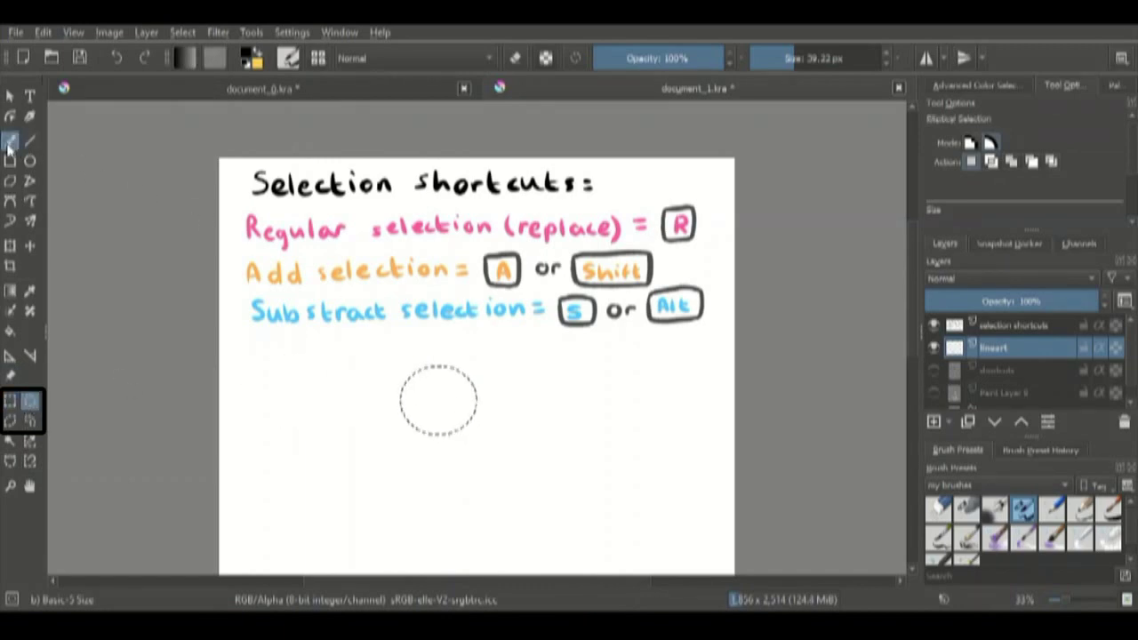
mouse_move(422, 374)
mouse_down()
mouse_move(397, 459)
mouse_move(292, 391)
mouse_up()
click(9, 246)
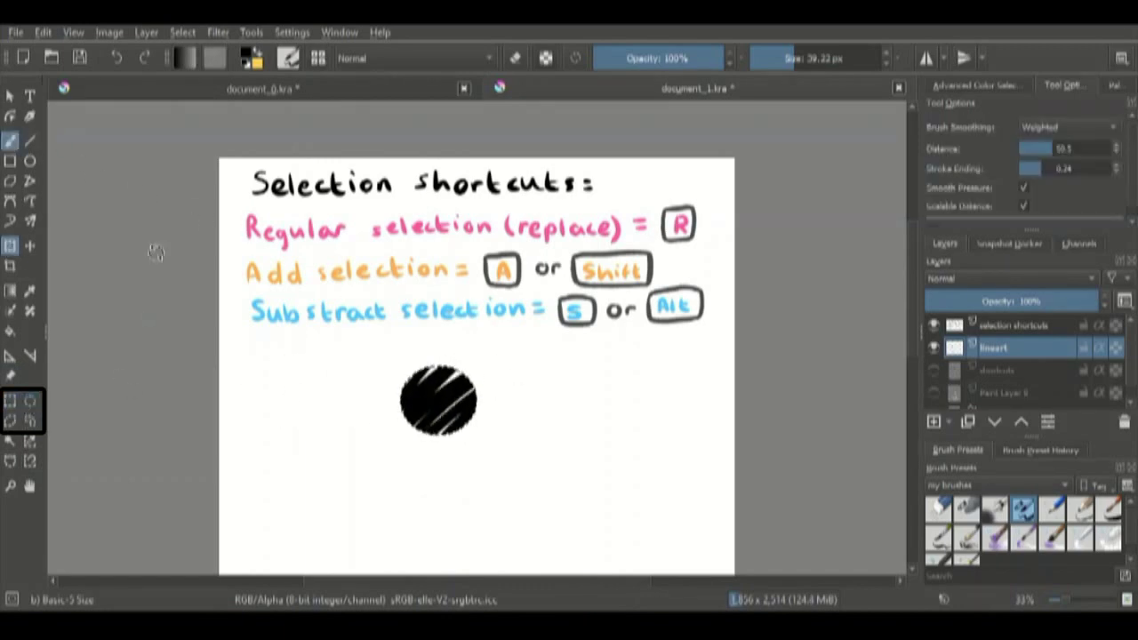
mouse_move(400, 366)
mouse_down()
mouse_move(332, 381)
mouse_move(399, 351)
mouse_move(386, 355)
mouse_up()
click(9, 402)
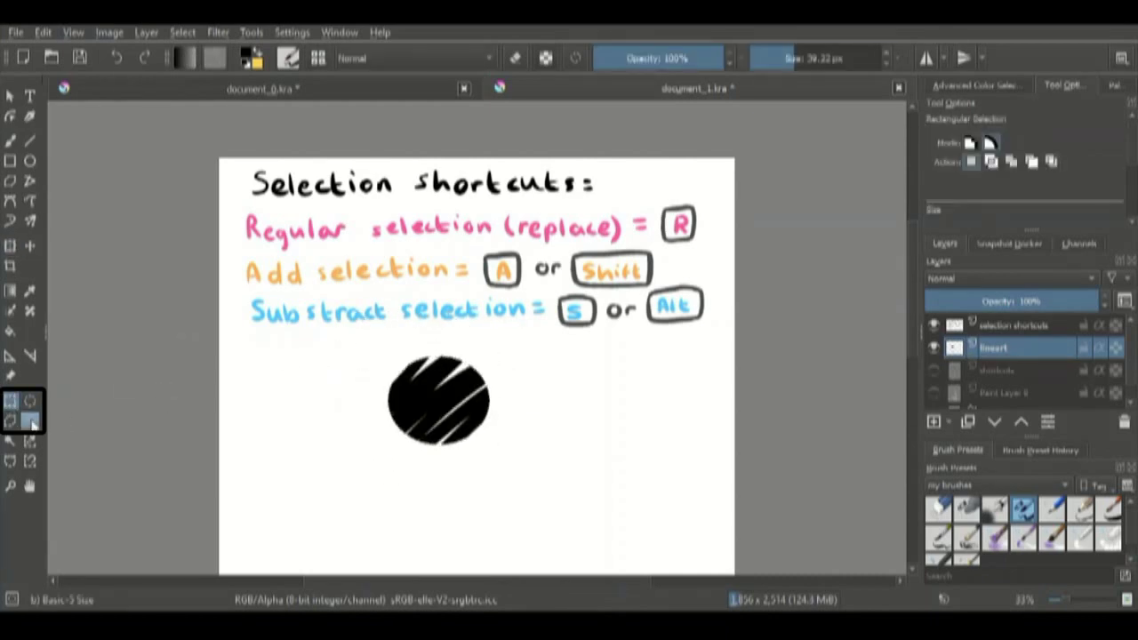
drag(911, 333, 912, 444)
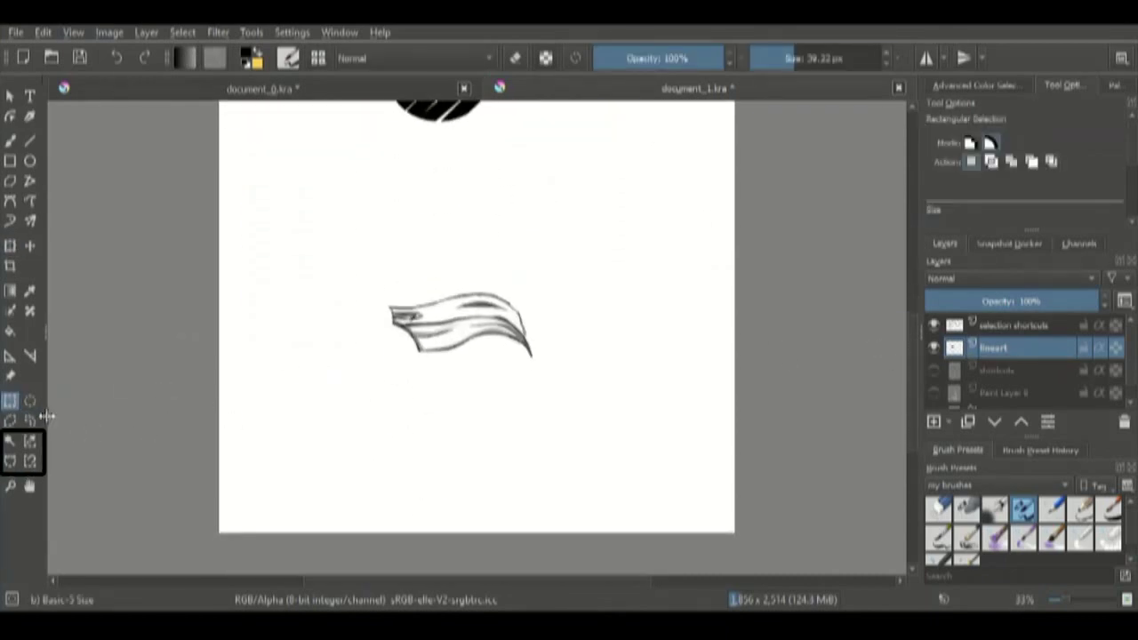
Select the white background around the ribbon drawing as a contiguous area, and draw a closed four-sided path selection around the ribbon.
click(11, 441)
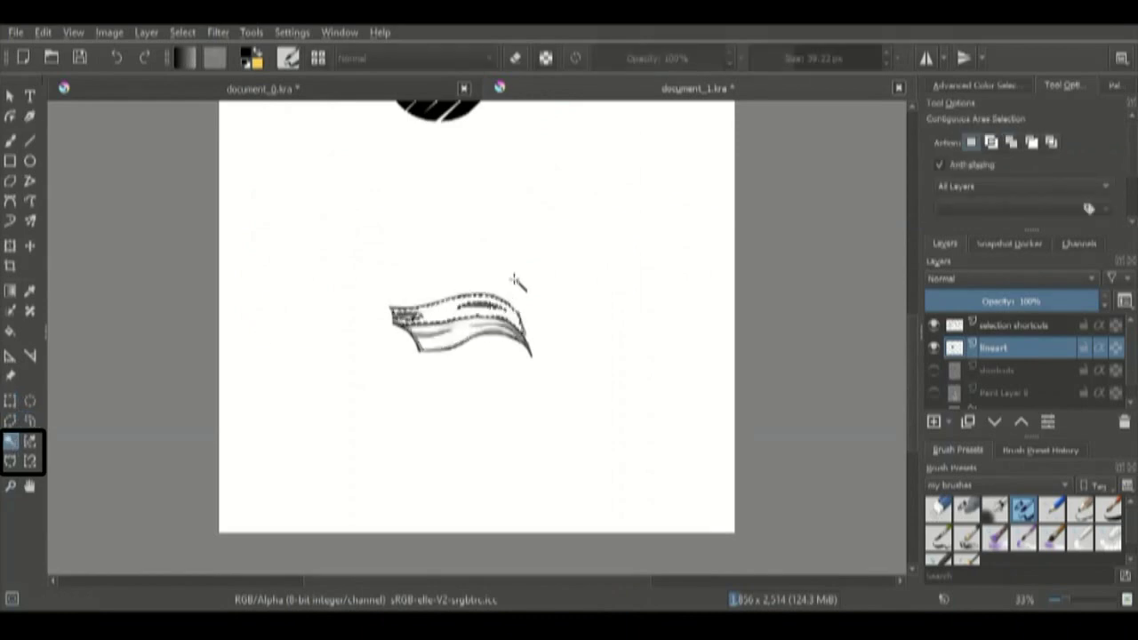
click(525, 273)
click(10, 460)
click(380, 277)
click(382, 395)
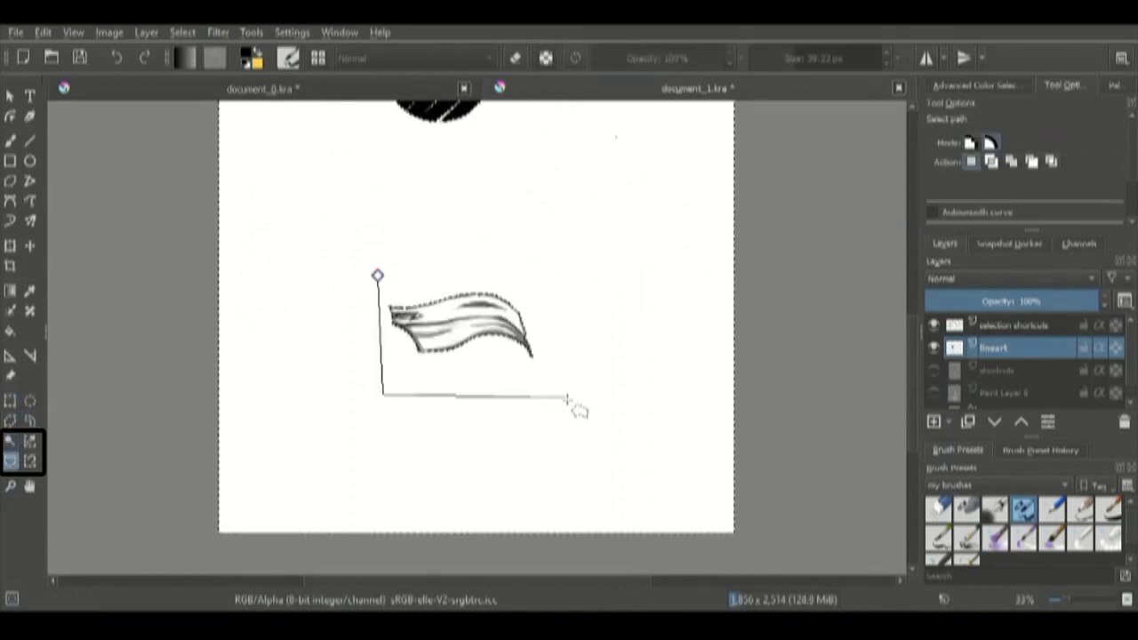
click(569, 400)
click(584, 290)
click(381, 278)
Hide the lineart layer, draw a round freehand selection below the selection shortcut notes, and extend it with additional freehand areas.
click(31, 422)
click(504, 251)
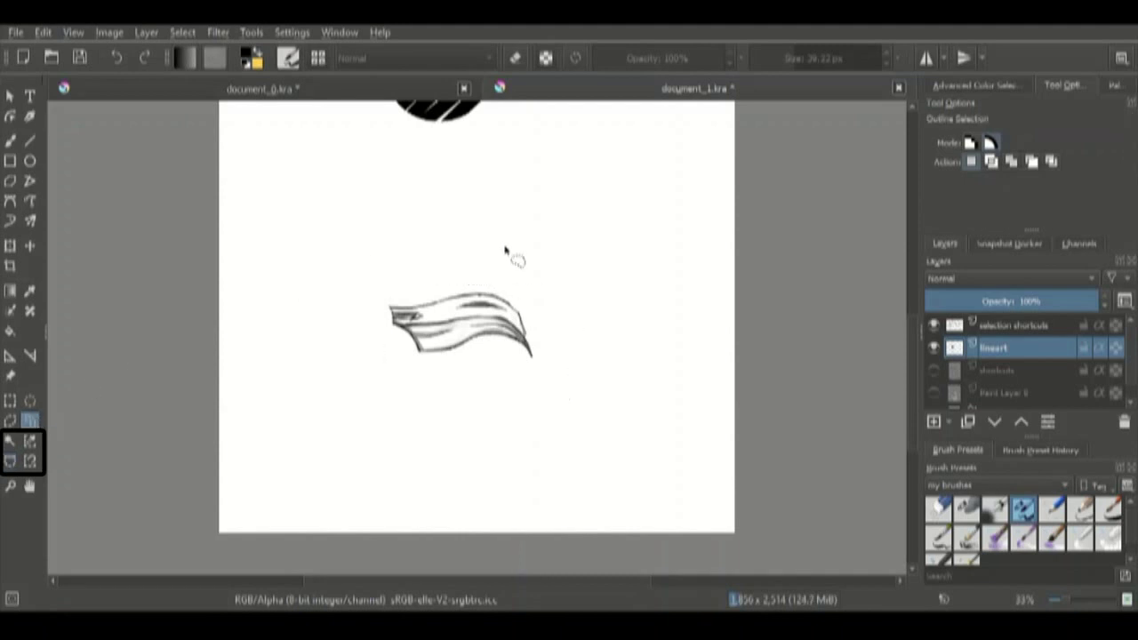
click(933, 349)
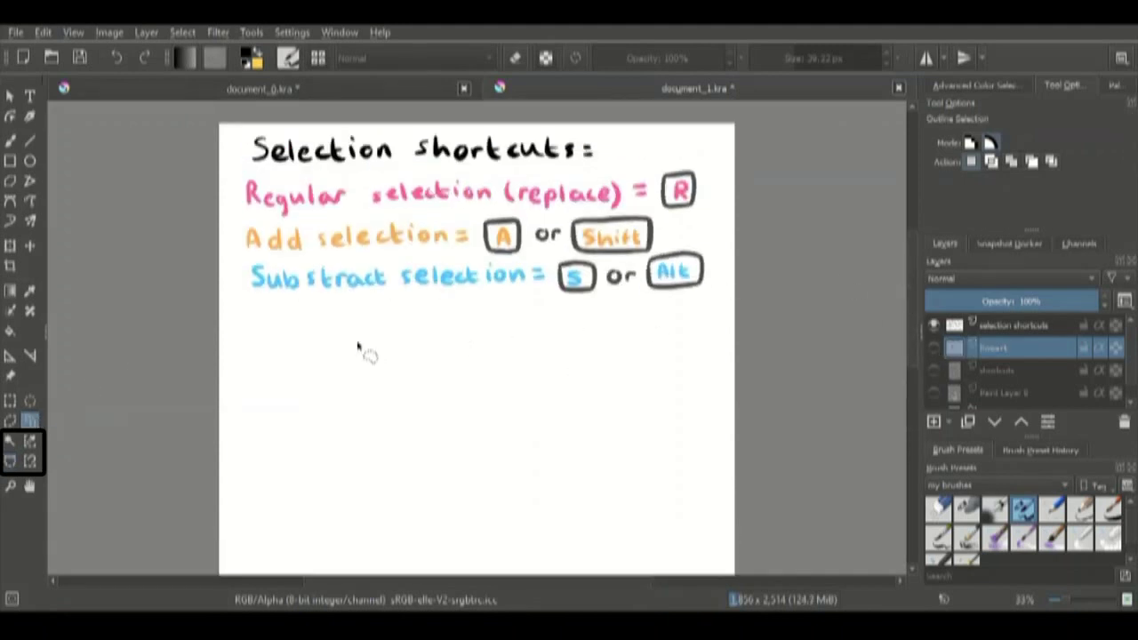
mouse_move(367, 328)
mouse_down()
mouse_move(322, 419)
mouse_move(385, 329)
mouse_up()
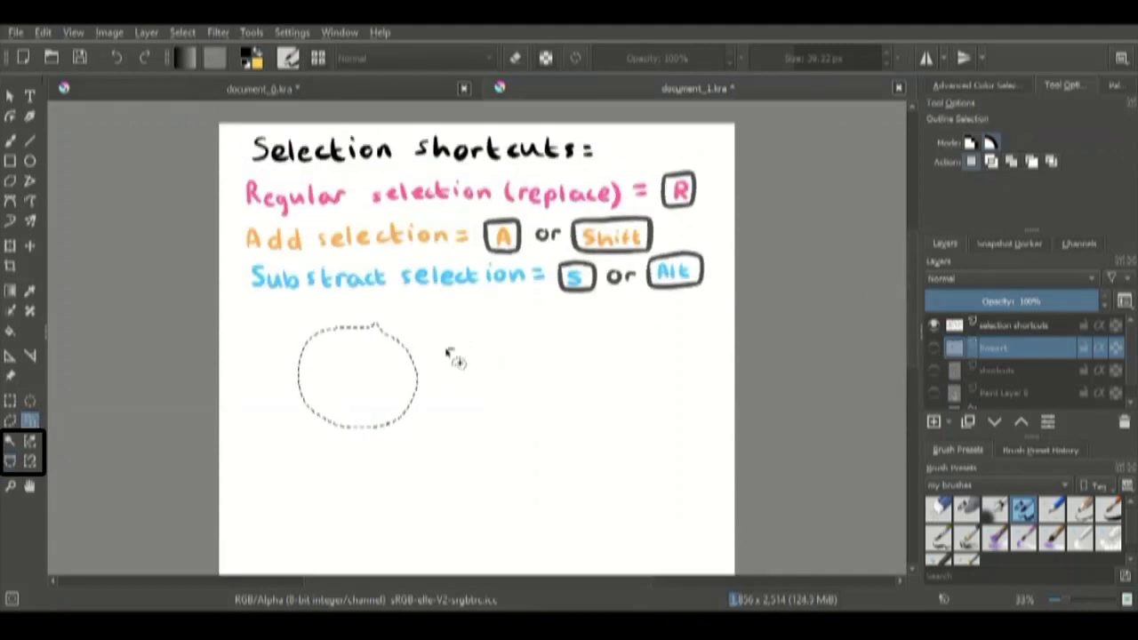
mouse_move(452, 356)
mouse_down()
mouse_move(473, 390)
mouse_move(446, 326)
mouse_move(412, 366)
mouse_move(443, 459)
mouse_move(478, 452)
mouse_move(418, 426)
mouse_up()
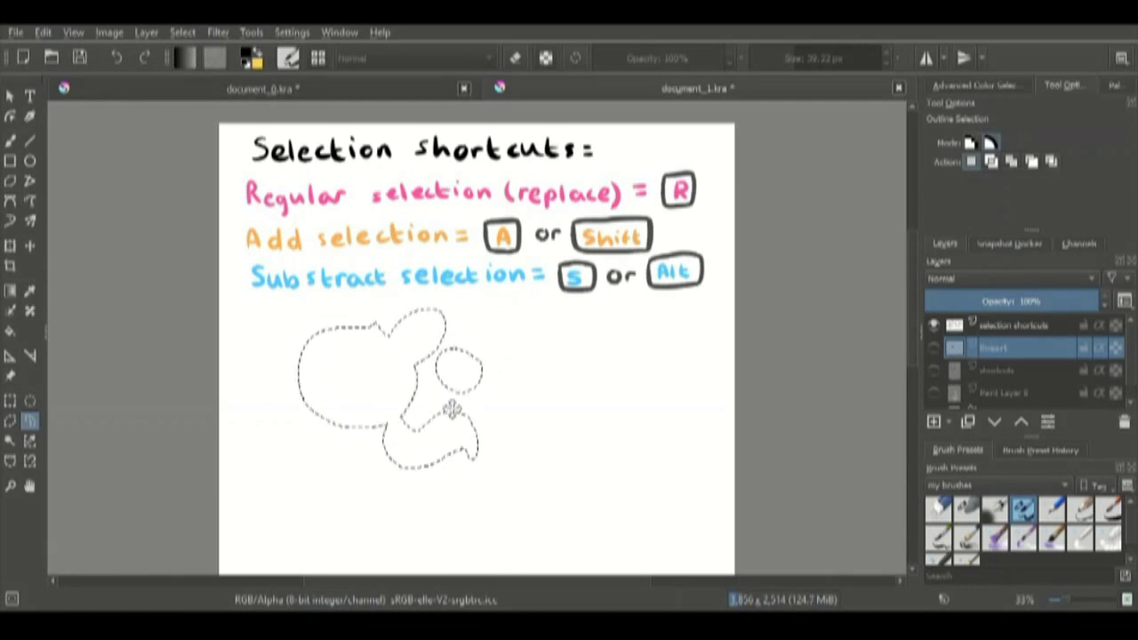
mouse_move(442, 410)
mouse_down()
mouse_move(446, 494)
mouse_move(493, 414)
mouse_move(449, 407)
mouse_up()
mouse_move(258, 389)
mouse_down()
mouse_move(329, 363)
mouse_move(303, 434)
mouse_move(327, 322)
mouse_up()
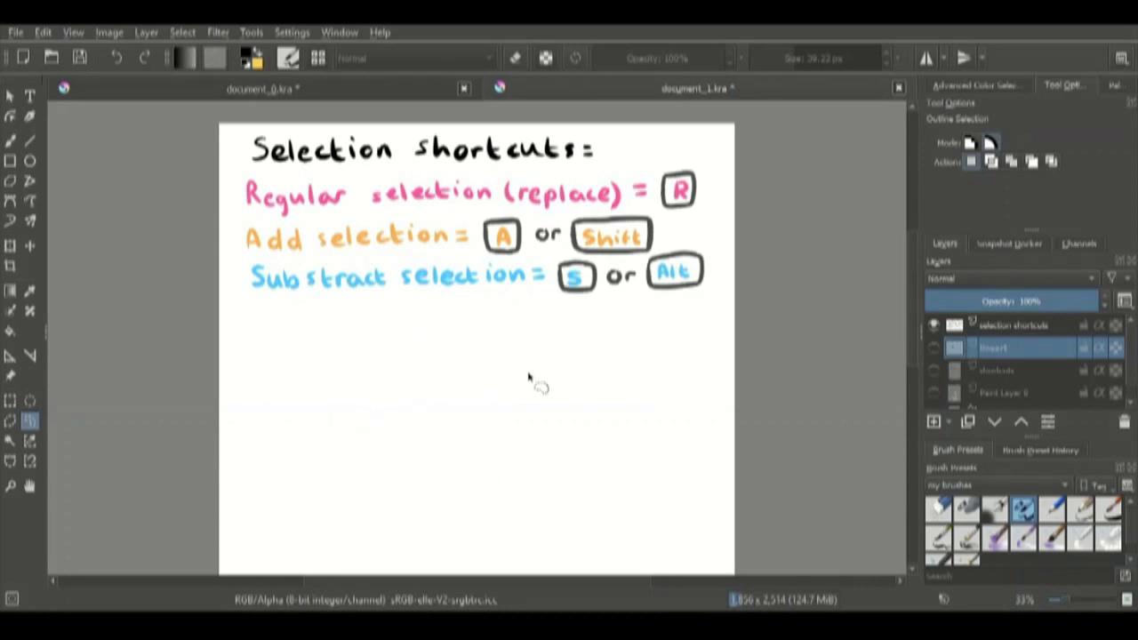
Show the shortcuts layer and demonstrate zooming in and out of the canvas with the Zoom tool.
click(934, 372)
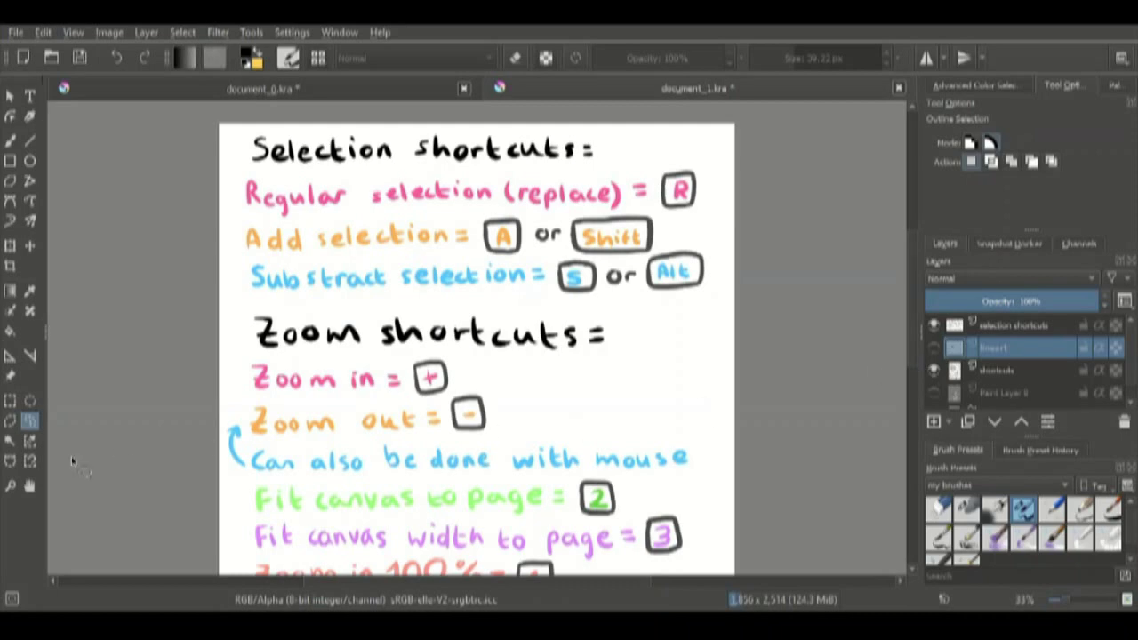
click(10, 485)
click(505, 384)
key(minus)
key(minus)
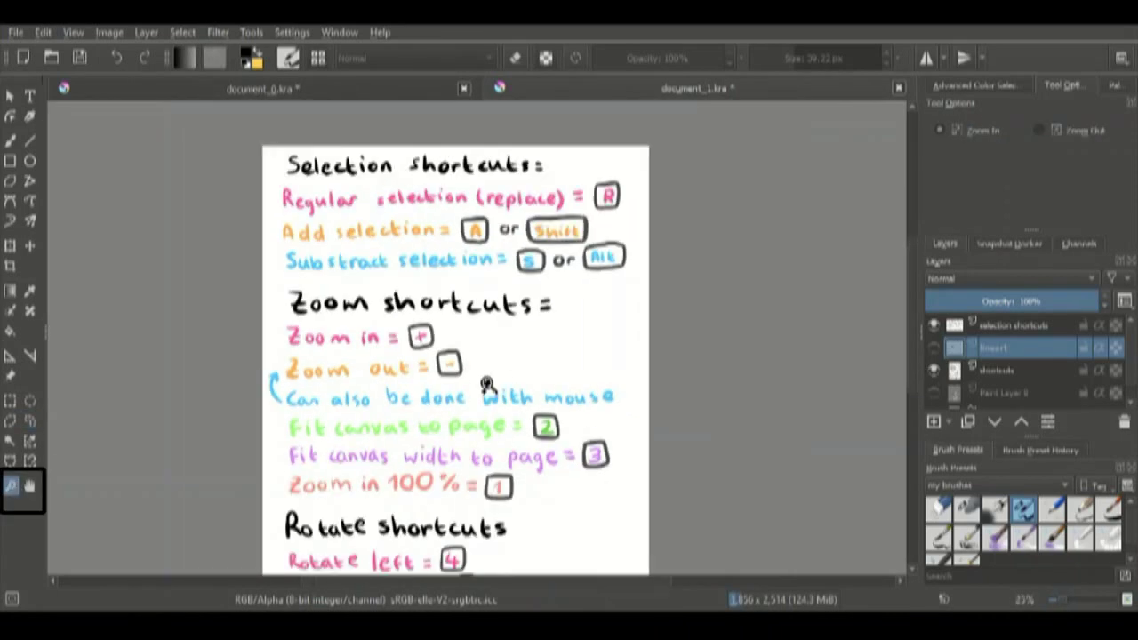
key(plus)
key(plus)
key(minus)
key(minus)
Rotate the canvas view right and left, and reset its rotation.
key(6)
key(6)
key(4)
key(4)
key(4)
key(4)
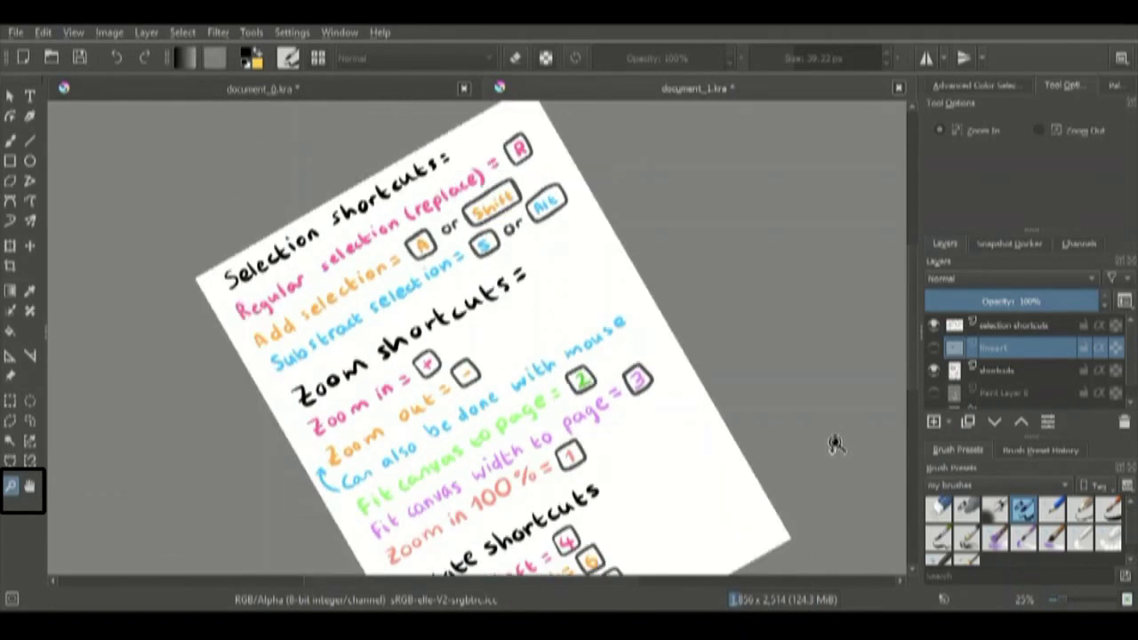
key(5)
Fit the canvas width to the window, view it at 100 %, and fit the whole page in view.
scroll(907, 393, down, 2)
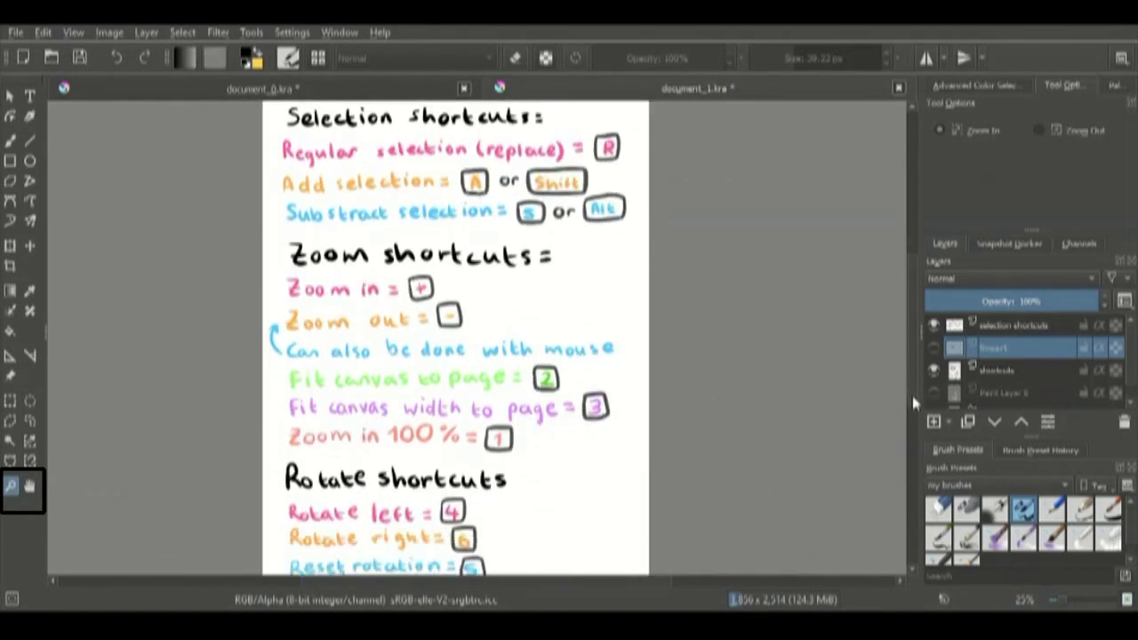
scroll(907, 389, up, 1)
key(3)
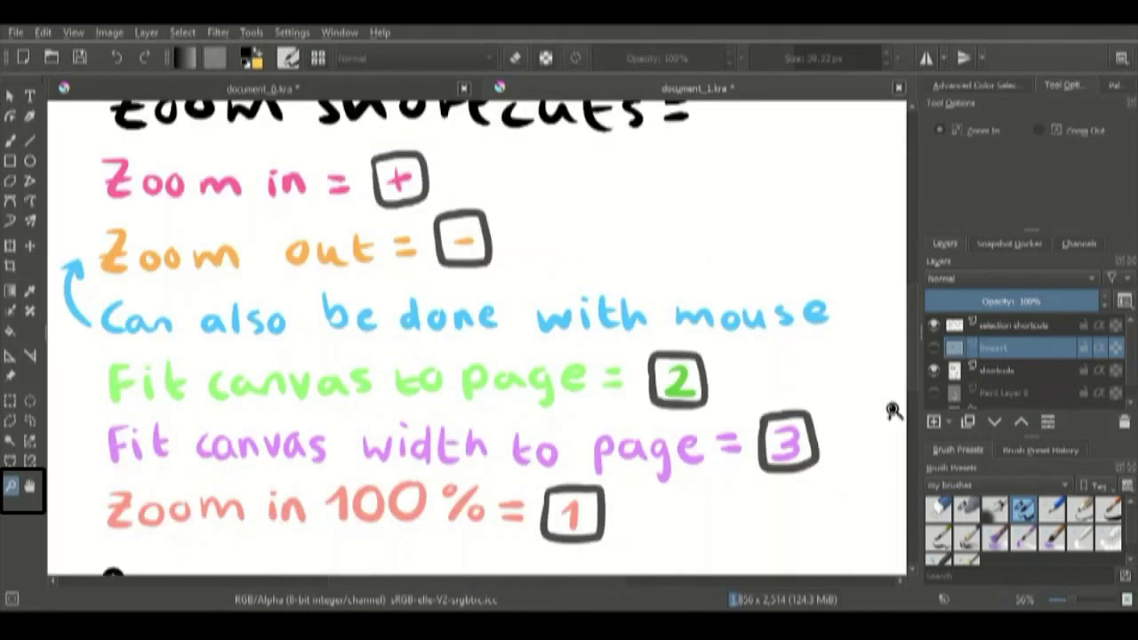
key(1)
key(2)
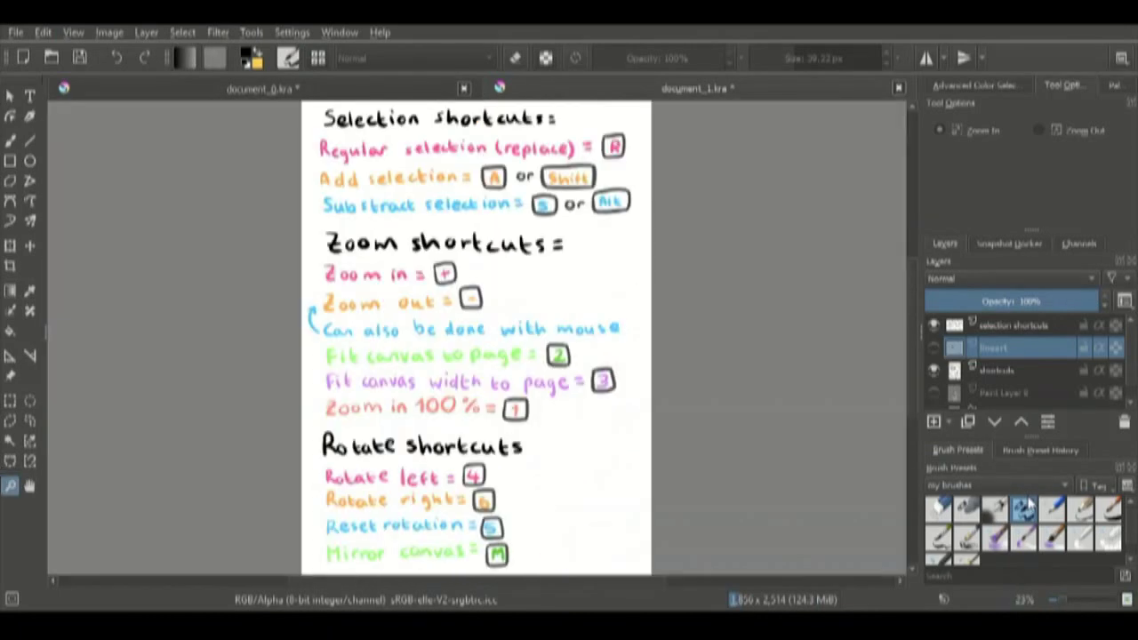
Mirror the canvas view and flip it back, and move the canvas around with the Pan tool.
key(m)
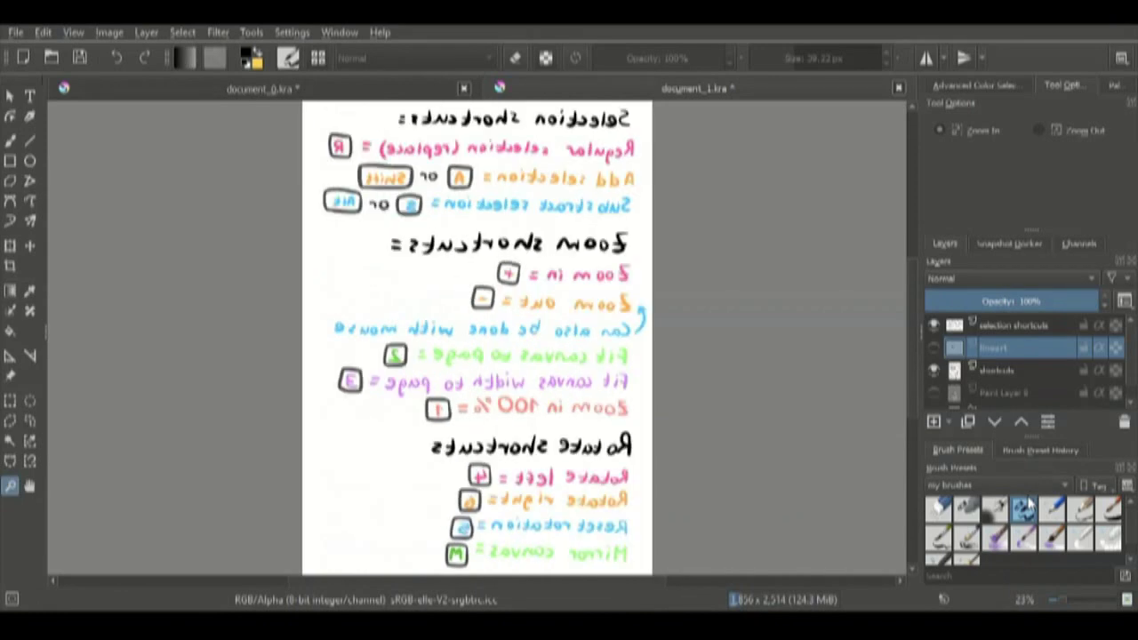
key(m)
click(30, 486)
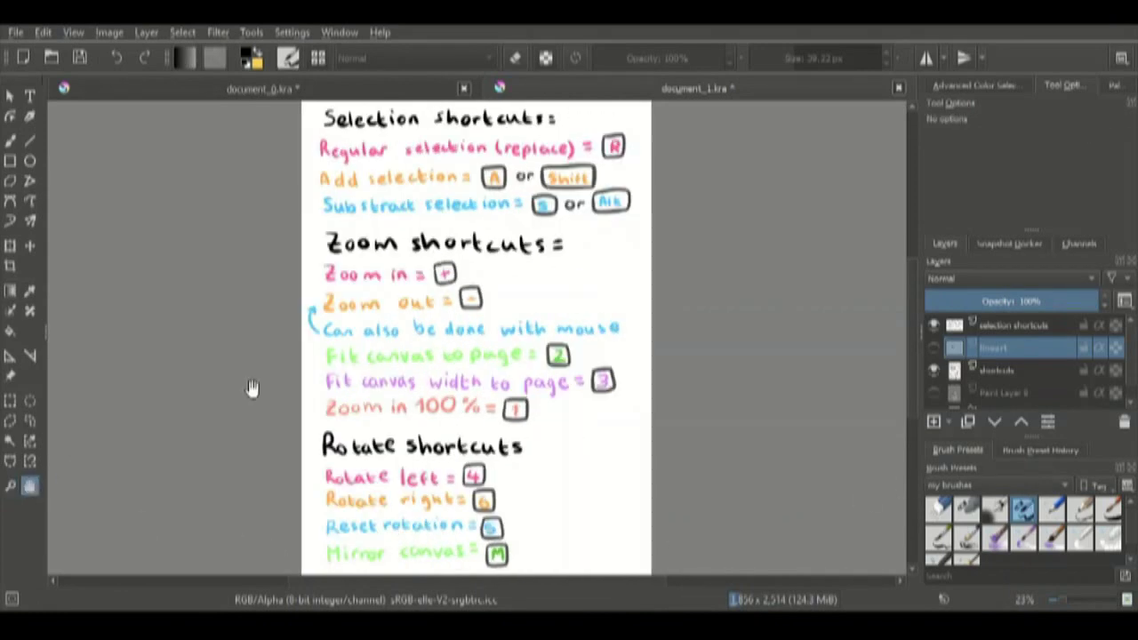
drag(249, 386, 489, 315)
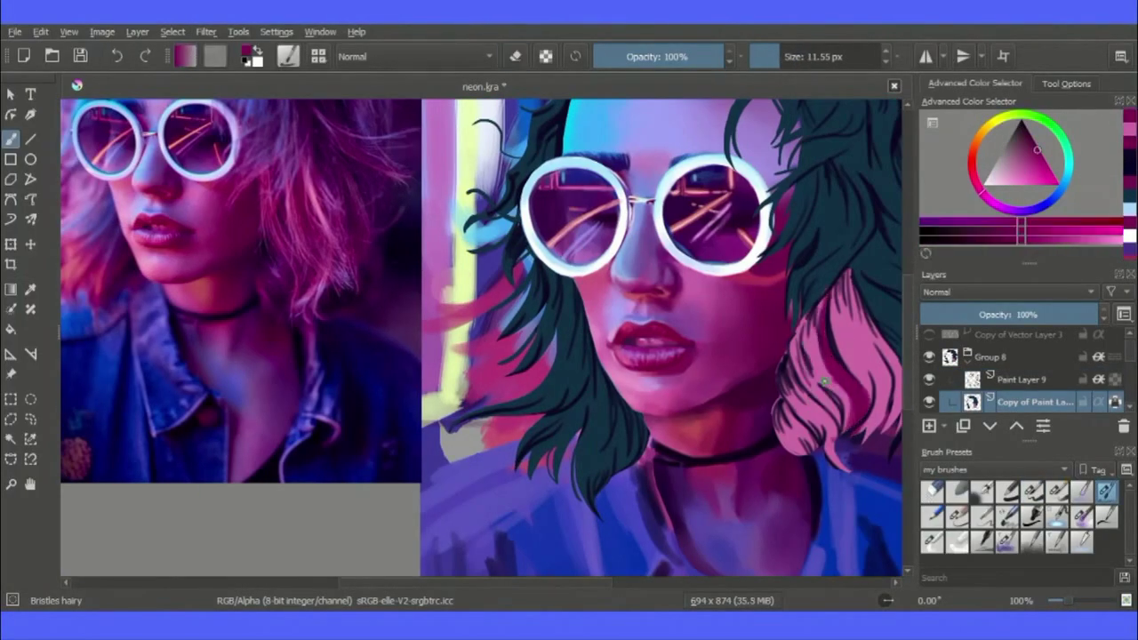
Sample a magenta from the reference photo's hair and paint strands inside the pink lock of the portrait.
ctrl+click(352, 248)
drag(834, 310, 841, 409)
mouse_move(819, 329)
mouse_down()
mouse_move(807, 418)
mouse_move(838, 396)
mouse_up()
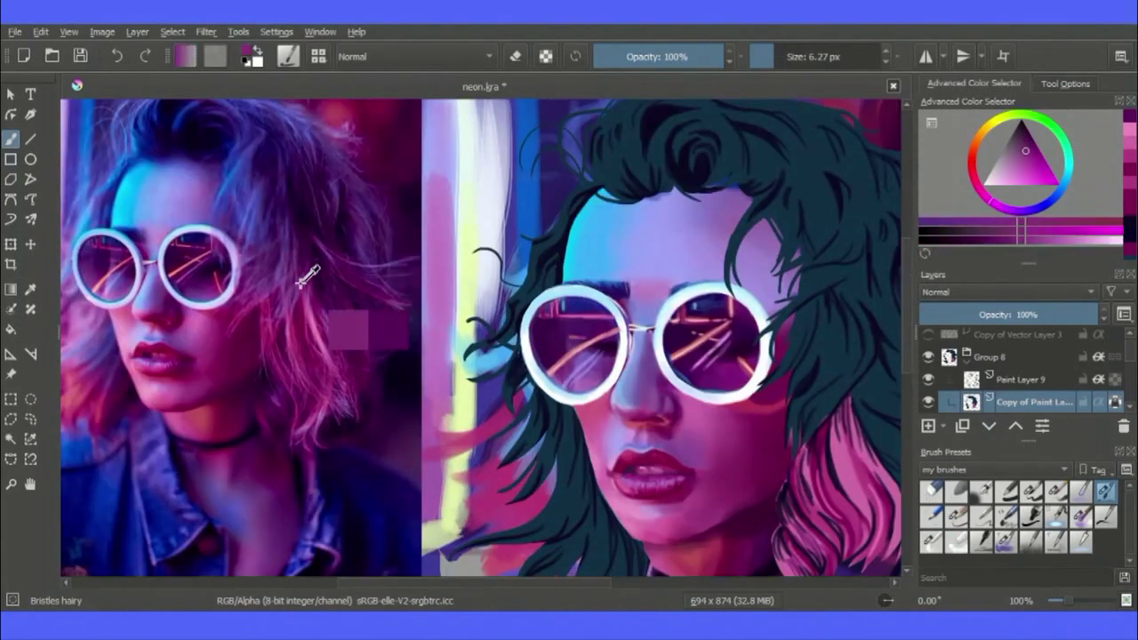
Sample purple tones from the reference photo's hair and paint them over the hair around and above the pink lock.
ctrl+click(306, 277)
mouse_move(827, 401)
mouse_down()
mouse_move(800, 316)
mouse_move(848, 299)
mouse_move(808, 221)
mouse_up()
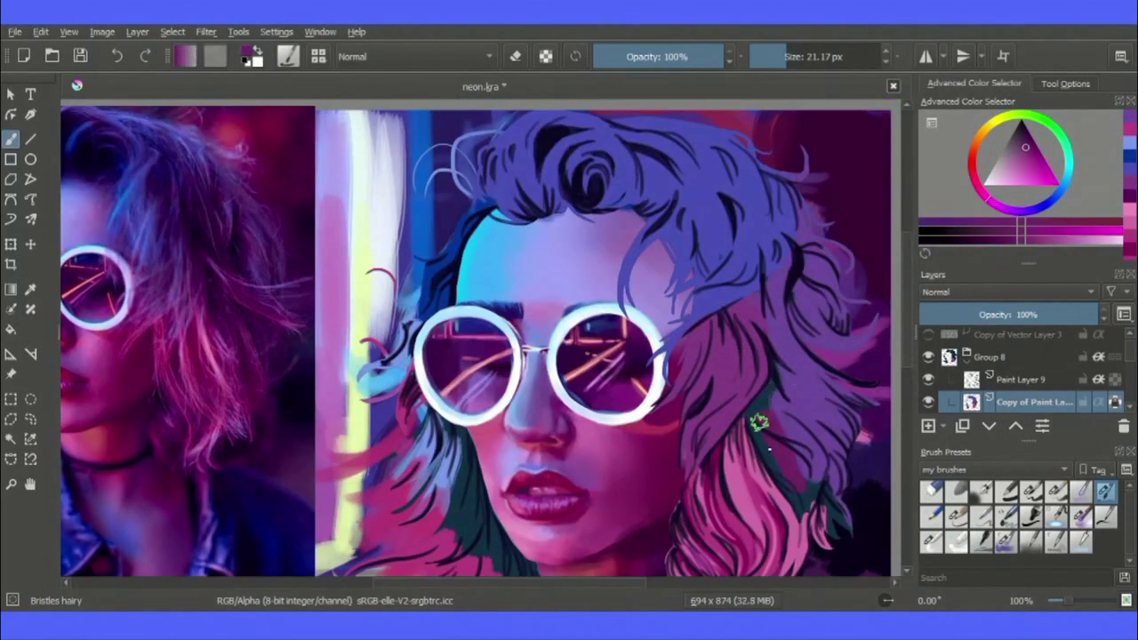
ctrl+click(244, 310)
drag(827, 435, 787, 369)
drag(795, 294, 840, 329)
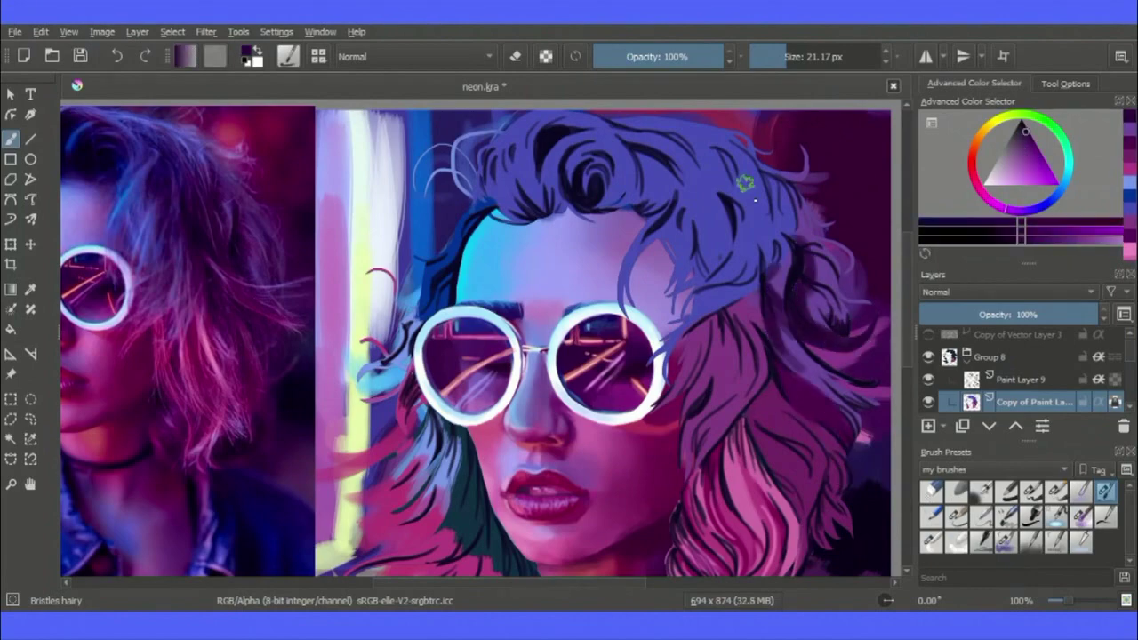
Sample colours from the painted hair, pick a lighter blue shade, and paint strands over the forehead fringe and beside the glasses.
ctrl+click(764, 404)
drag(754, 306, 703, 317)
ctrl+click(703, 318)
click(1056, 240)
drag(649, 238, 621, 302)
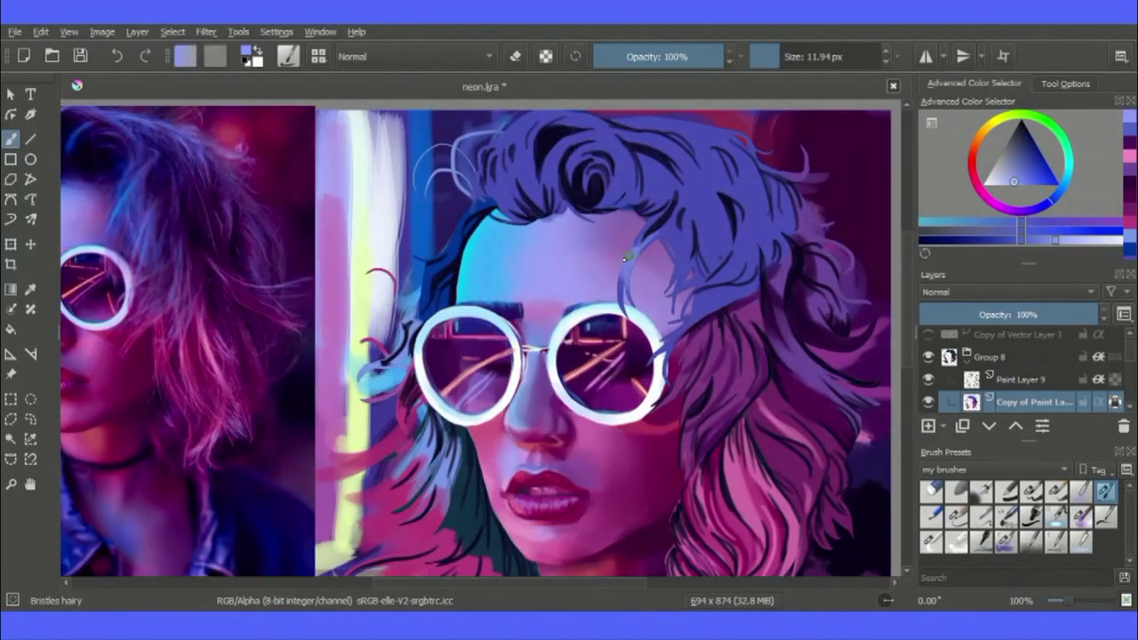
drag(758, 275, 693, 313)
drag(685, 326, 650, 363)
ctrl+click(728, 209)
drag(671, 218, 705, 308)
Sample a dark blue from the painted hair and paint shadow strands through the curls at the crown.
ctrl+click(751, 216)
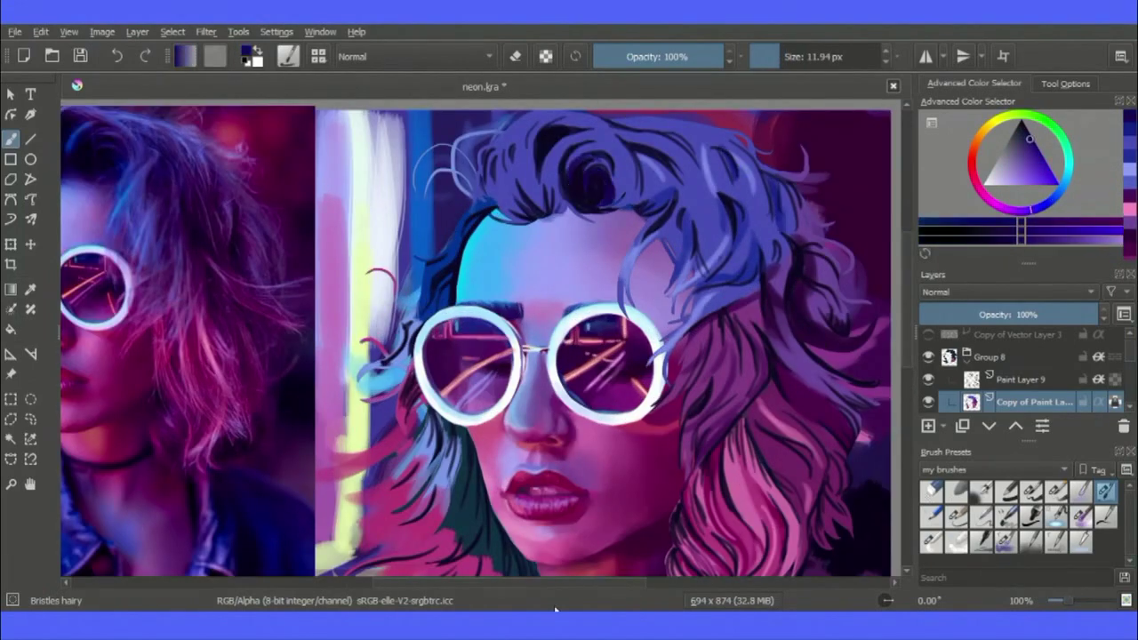
drag(556, 583, 517, 583)
mouse_move(626, 176)
mouse_down()
mouse_move(646, 213)
mouse_move(665, 213)
mouse_up()
mouse_move(669, 210)
mouse_down()
mouse_move(713, 167)
mouse_move(789, 167)
mouse_move(816, 236)
mouse_up()
Sample blues from the reference photo and the painted hair, and paint strands along the outer side and top of the crown.
ctrl+click(176, 155)
ctrl+click(272, 151)
ctrl+click(670, 193)
drag(809, 190, 843, 274)
drag(471, 583, 502, 584)
ctrl+click(739, 238)
drag(773, 206, 804, 287)
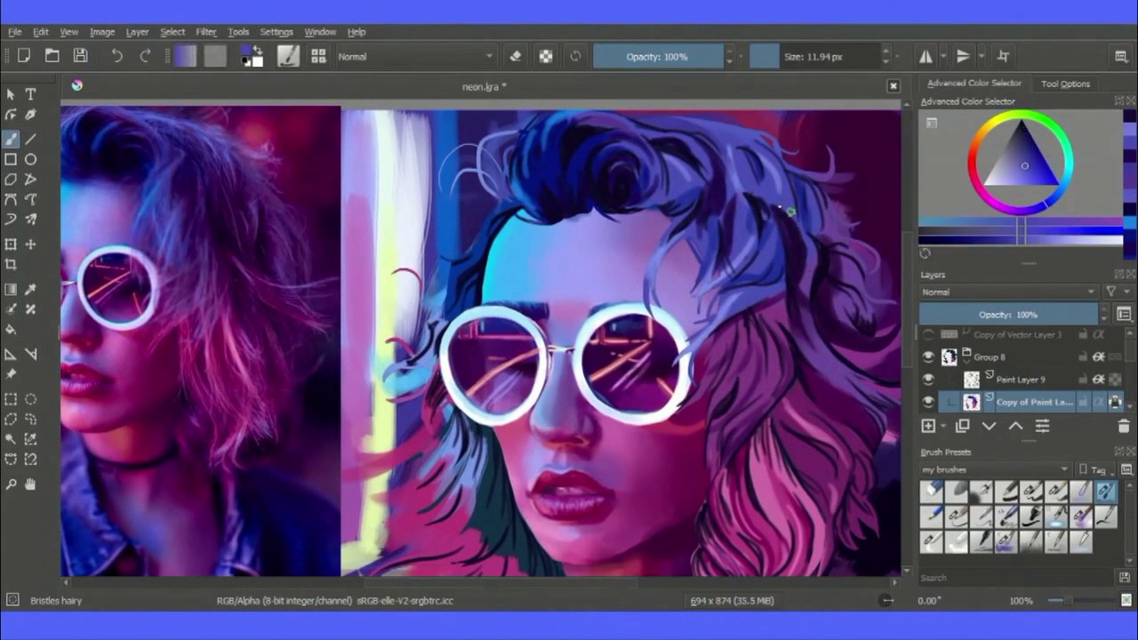
drag(736, 128, 794, 162)
drag(779, 176, 793, 215)
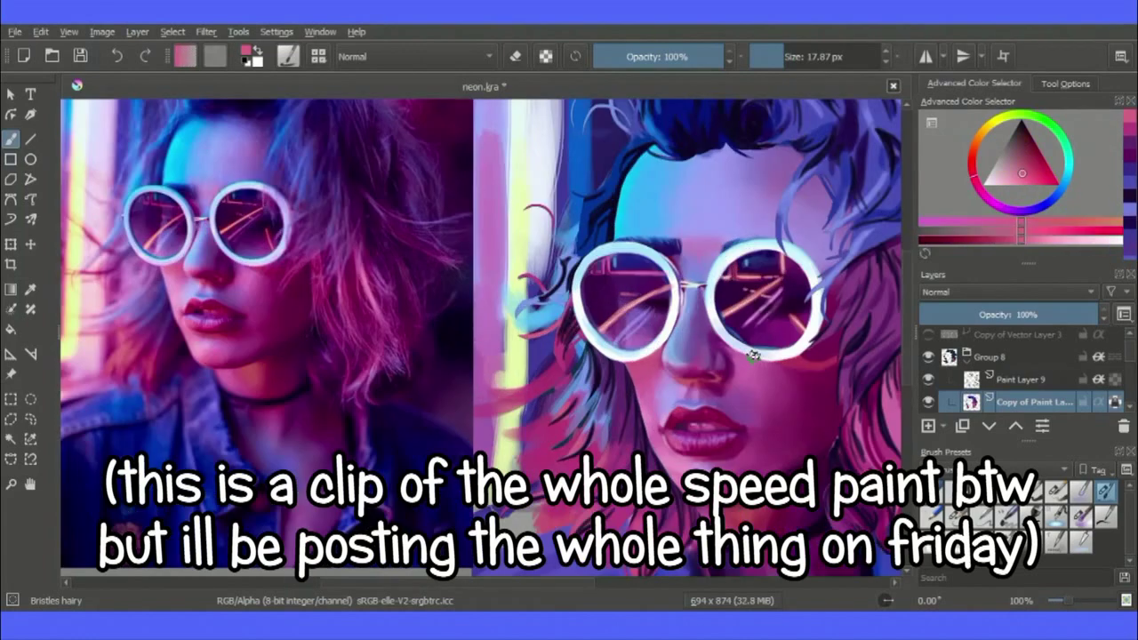
Sample a colour from the canvas, make Paint Layer 9 active, and choose the Basic-5 Size brush preset.
key(ctrl+minus)
ctrl+click(654, 191)
click(1006, 382)
key(ctrl+plus)
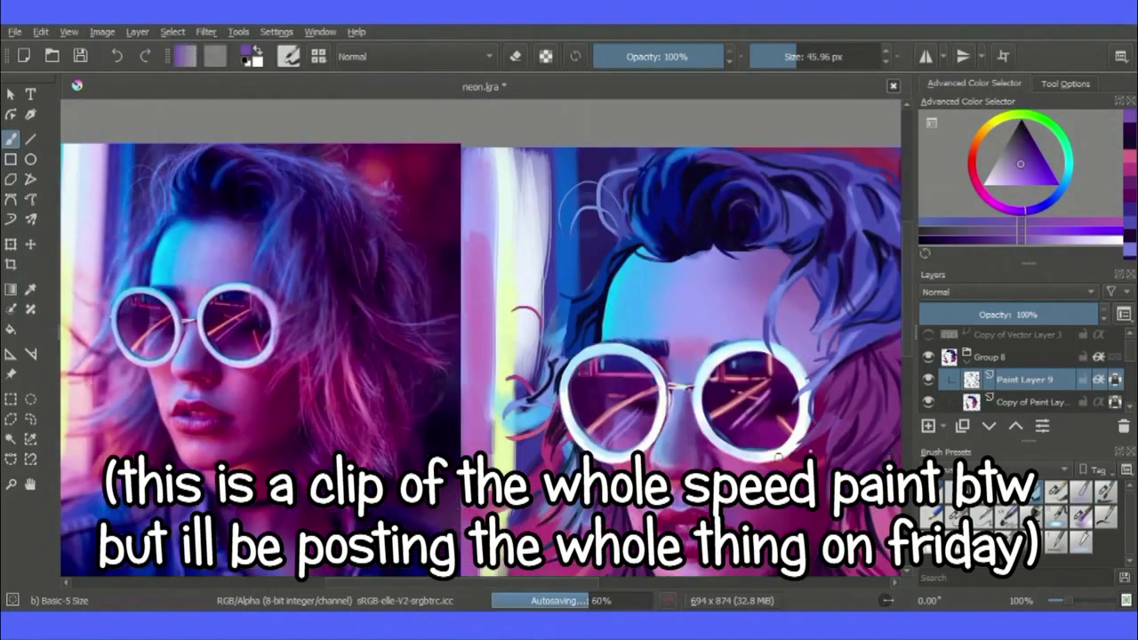
click(1079, 498)
click(1031, 491)
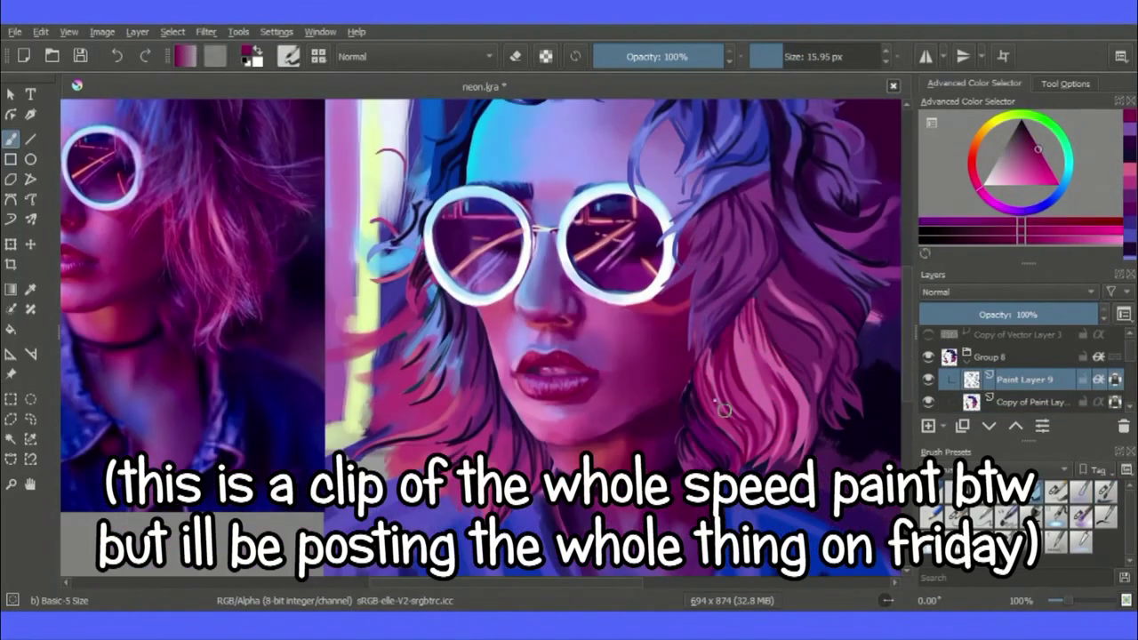
Paint a strand down the pink lock on the copied paint layer, and make Paint Layer 9 active again.
key(ctrl+plus)
click(1031, 402)
drag(572, 288, 626, 416)
scroll(627, 416, down, 2)
click(1020, 380)
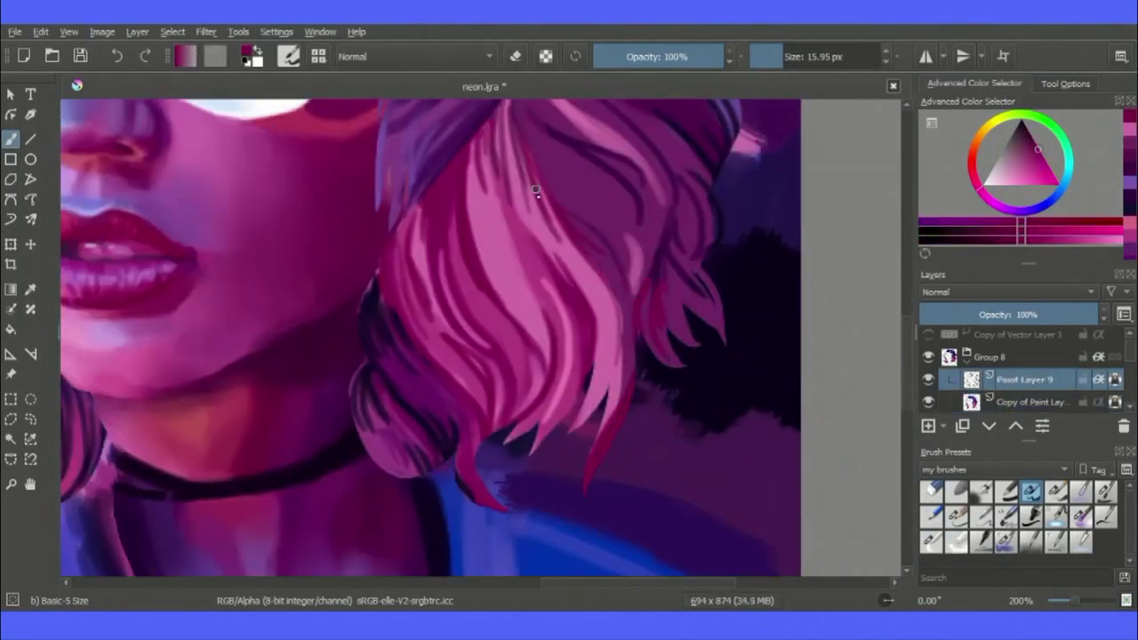
Alternate brush presets and switch between the copied paint layer and Paint Layer 9 for the hair detail, finishing on Paint Layer 9.
click(931, 542)
click(1031, 401)
click(957, 491)
scroll(1020, 383, down, 1)
click(1021, 380)
click(1022, 336)
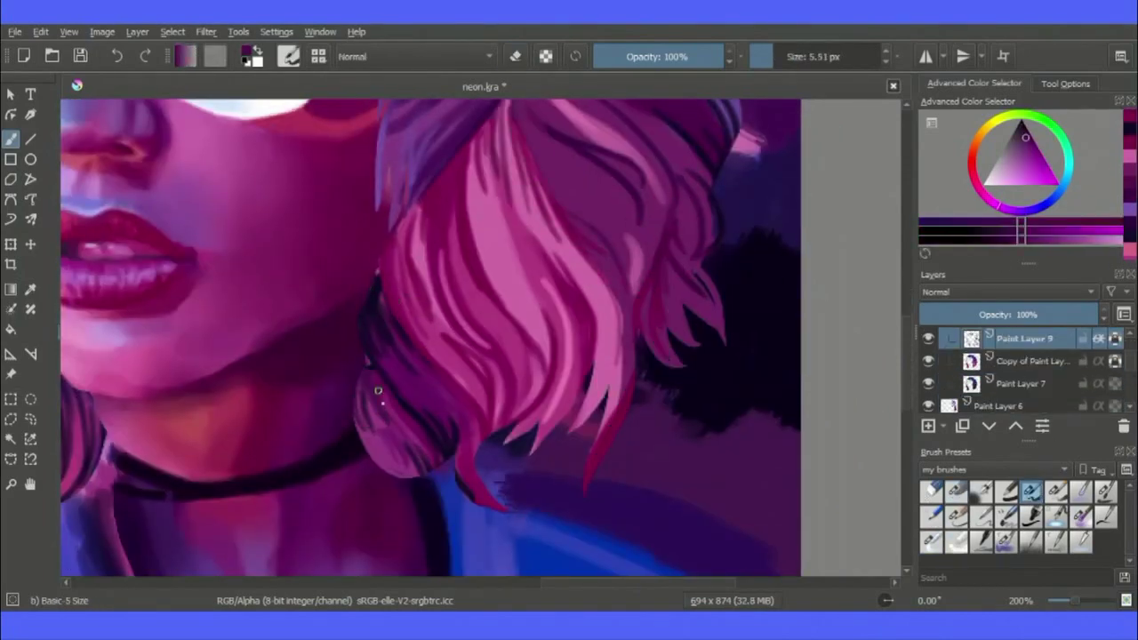